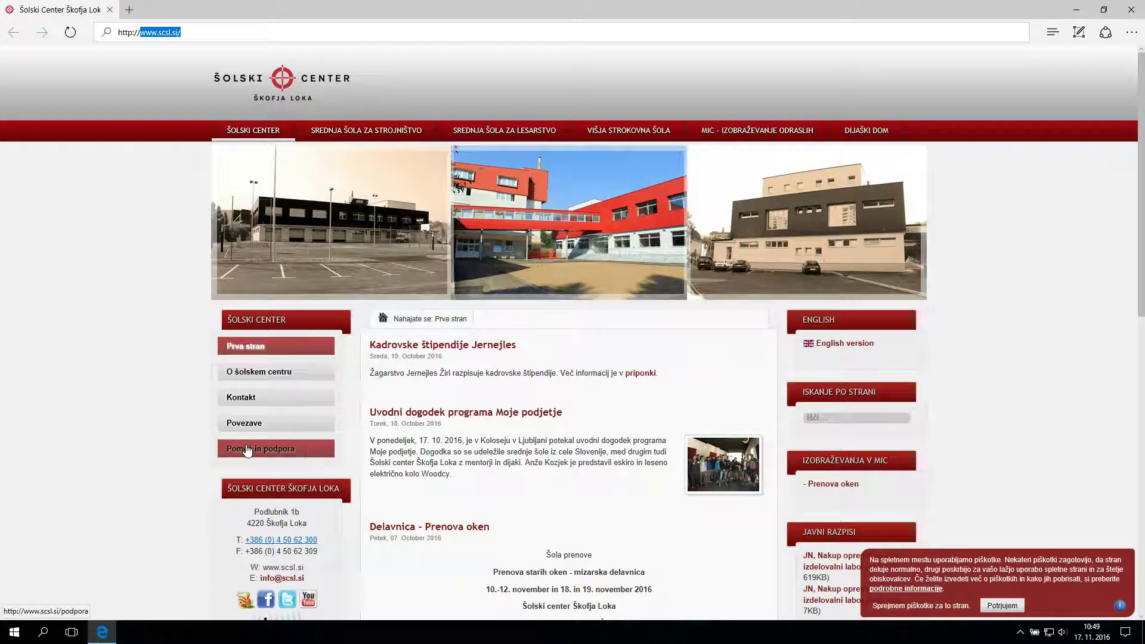
Step: Open the Namestitev PTC Creo 3.0 za študente article under Pomoč in podpora and save its creo3pack.zip program package
click(248, 450)
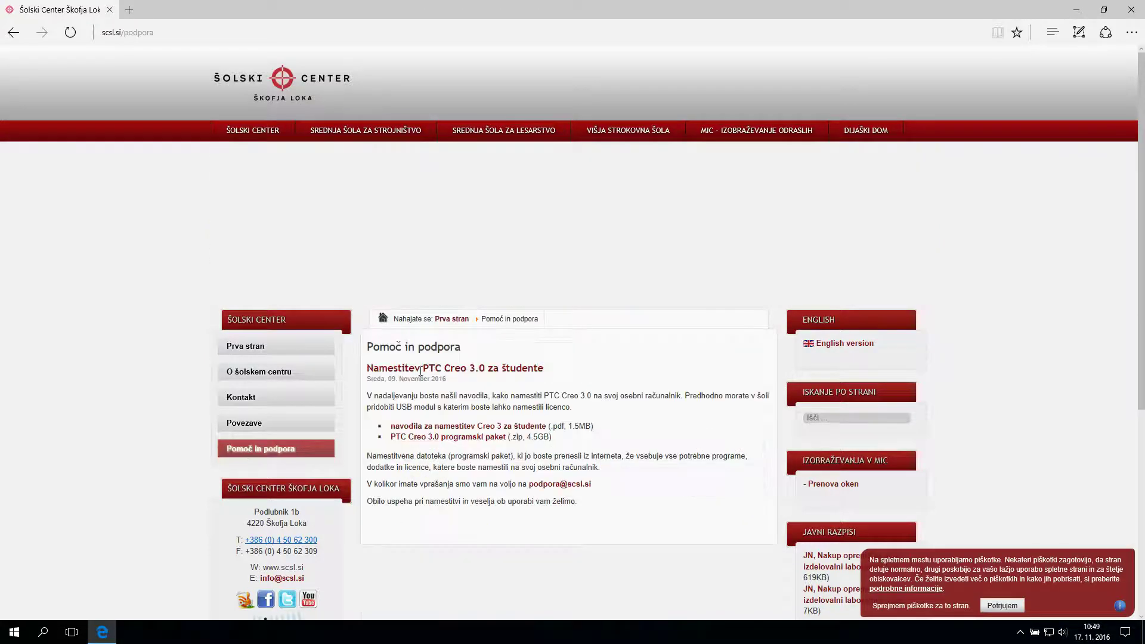
click(471, 373)
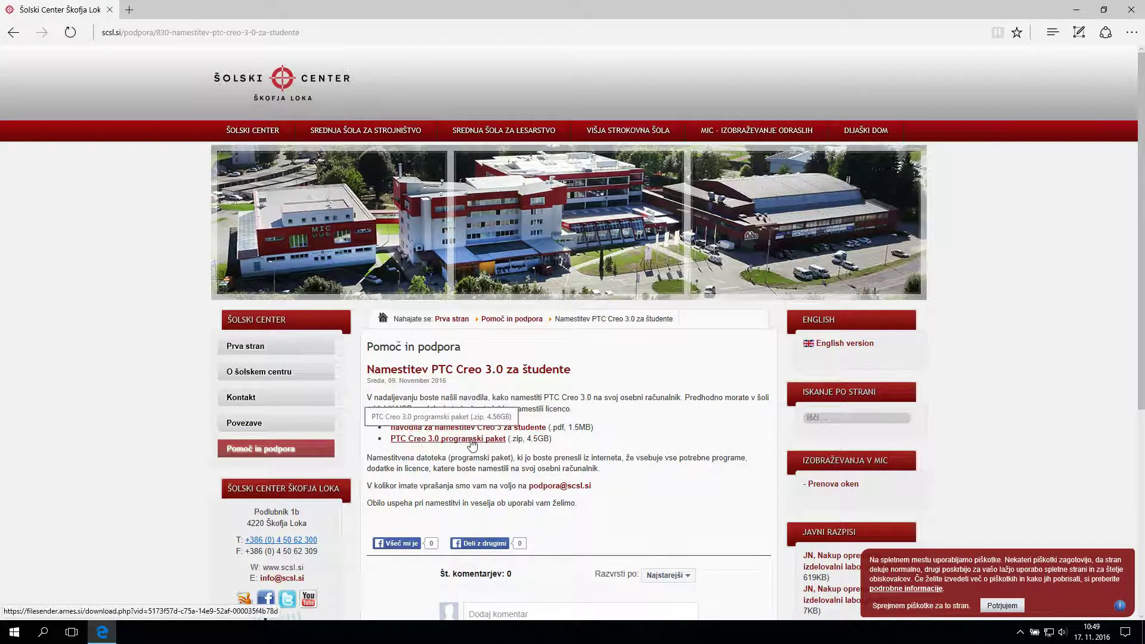
click(474, 440)
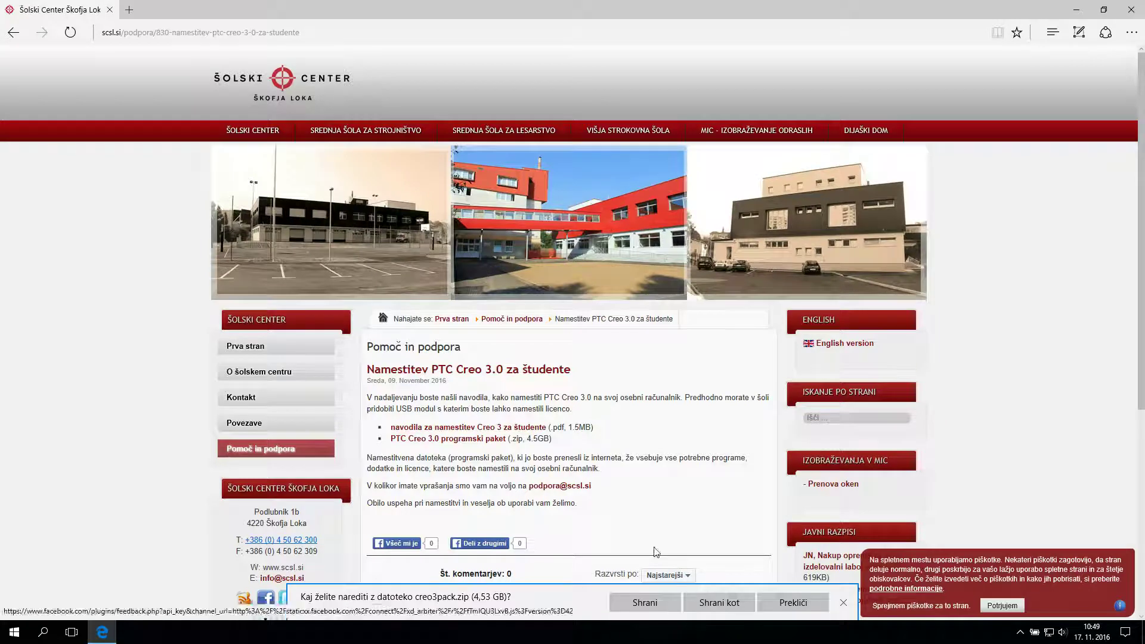
click(641, 603)
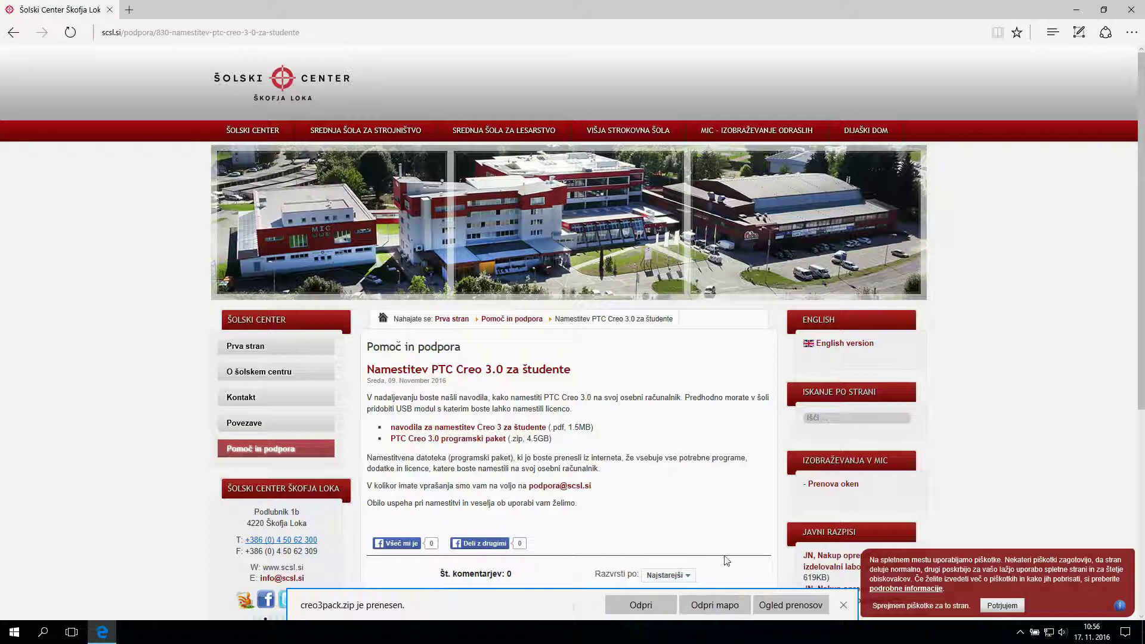
Step: Extract the downloaded creo3pack archive into a creo3pack folder in Prenosi and select its Licence folder
click(710, 605)
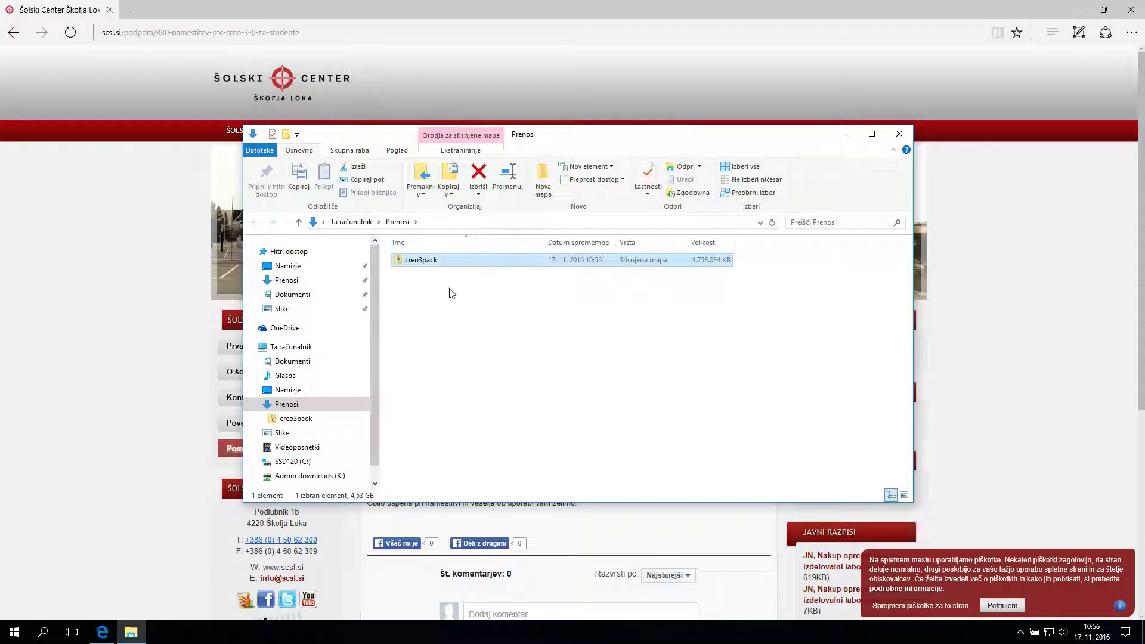
right_click(442, 265)
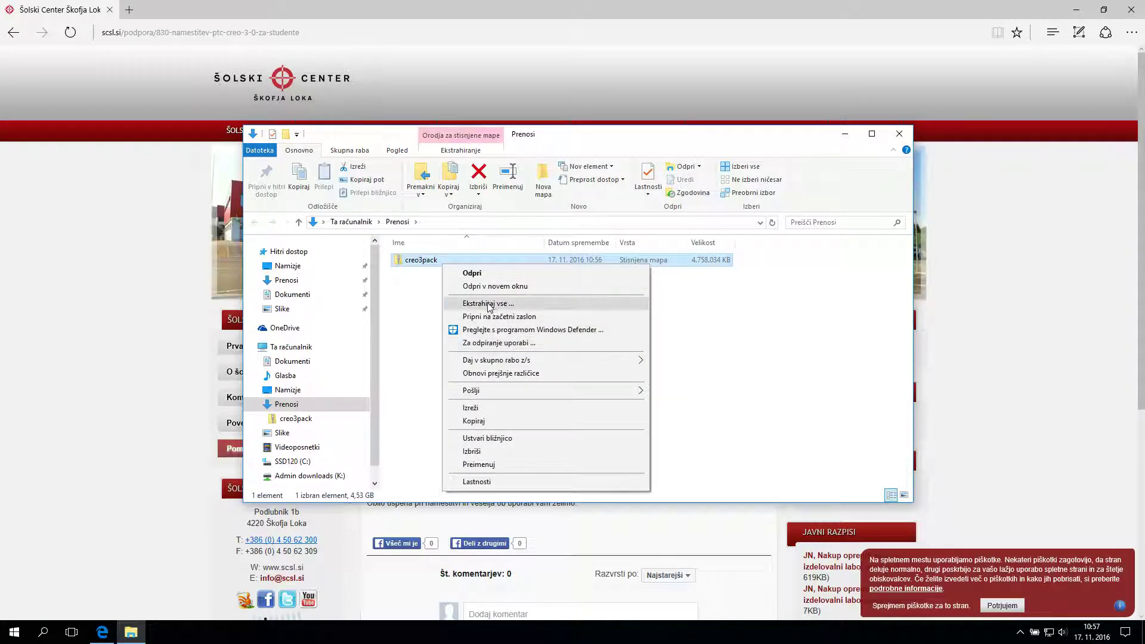
click(535, 307)
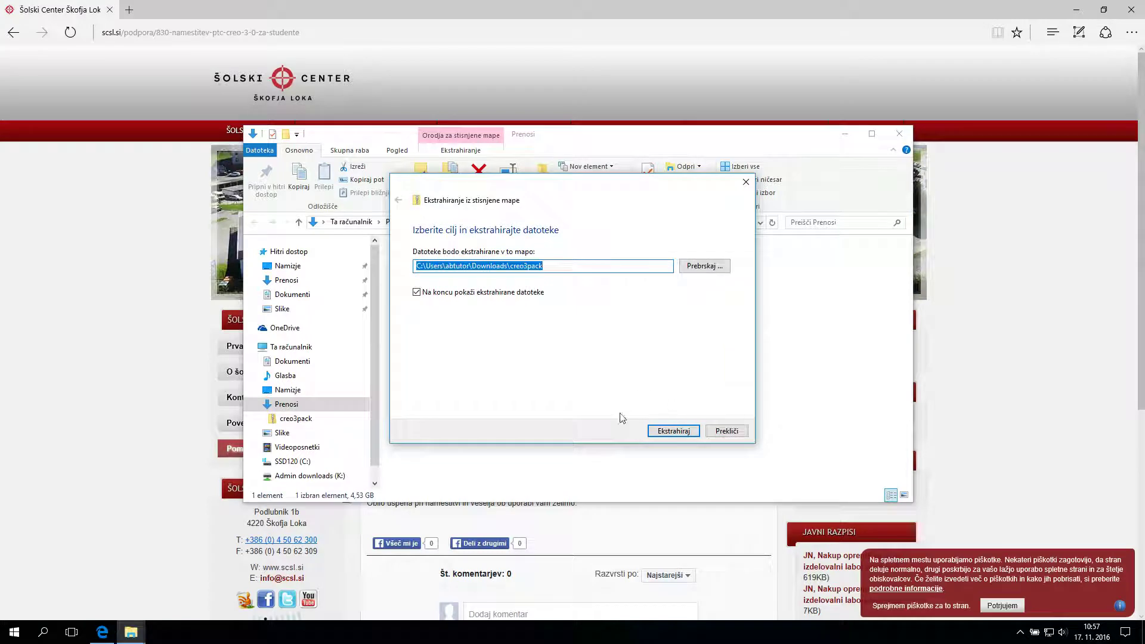
click(663, 436)
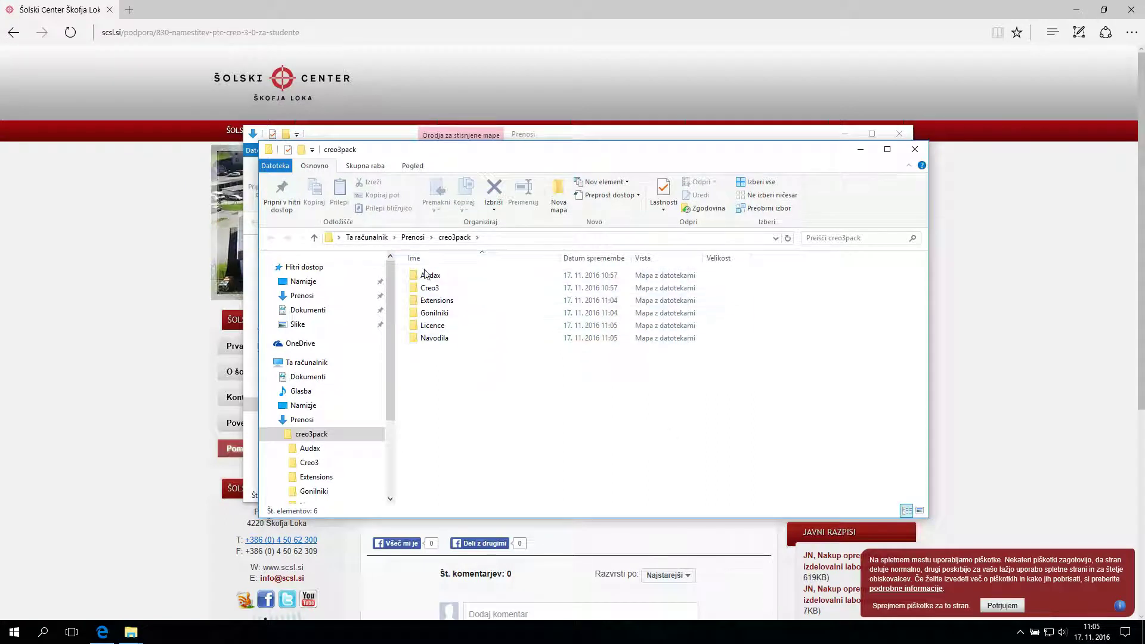
mouse_move(427, 348)
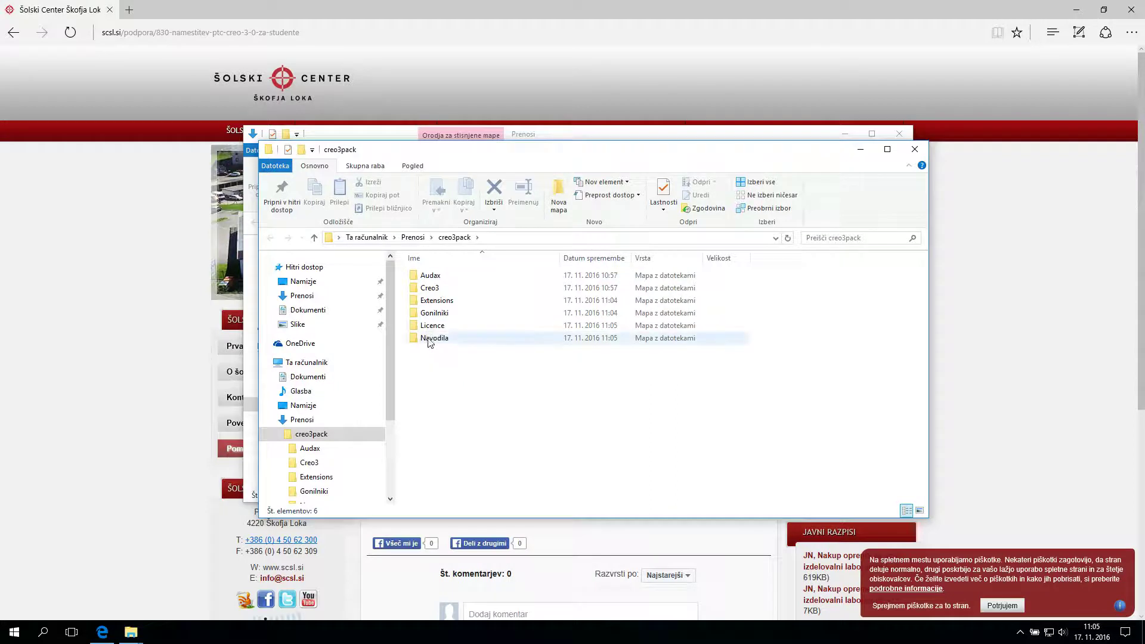
click(441, 327)
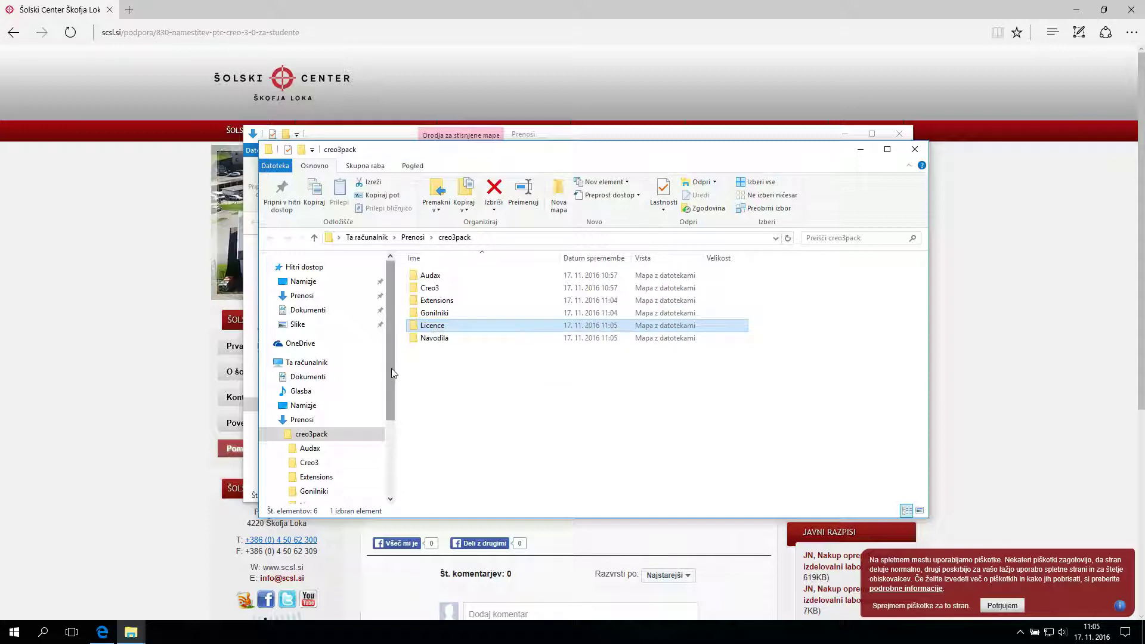
Step: Create a new folder named PTC in the root of drive SSD120 (C:)
drag(391, 367, 388, 457)
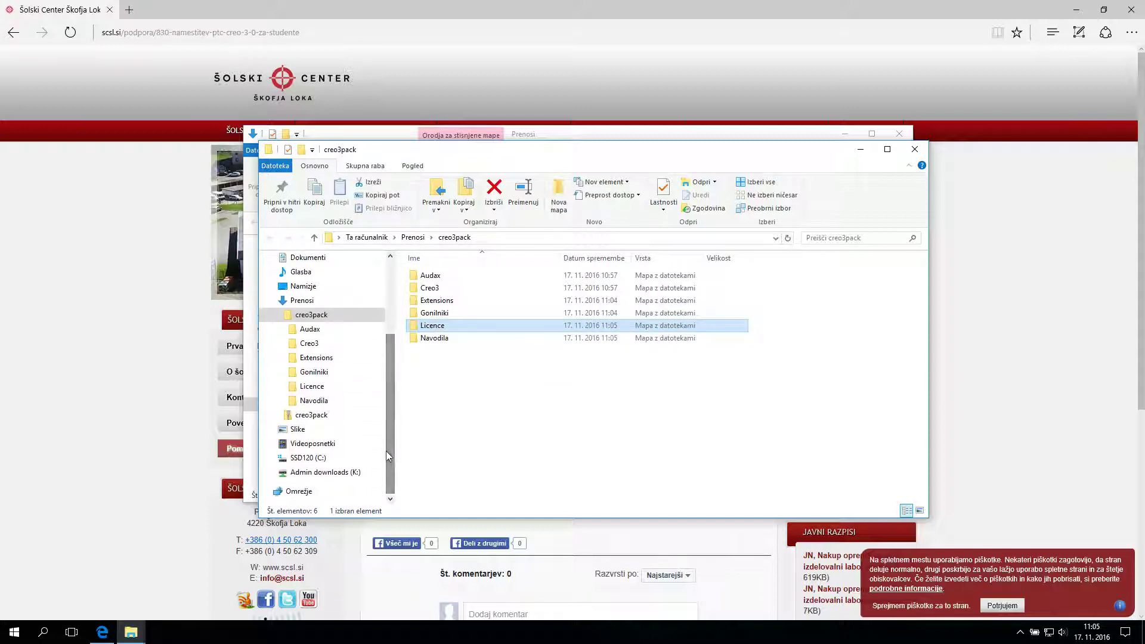
click(318, 458)
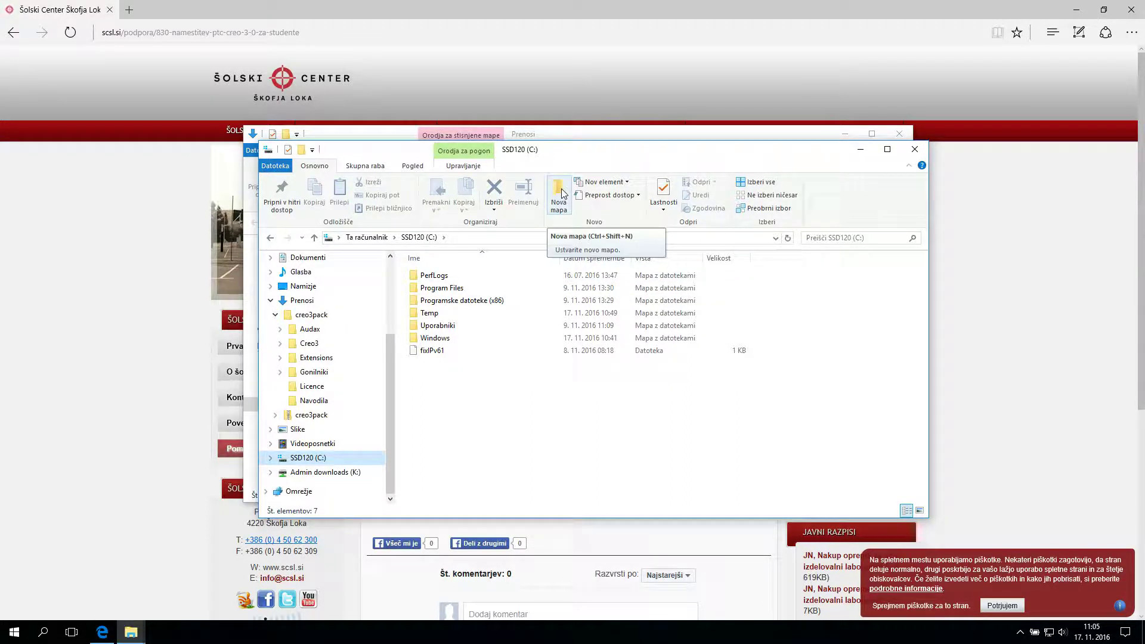
right_click(450, 374)
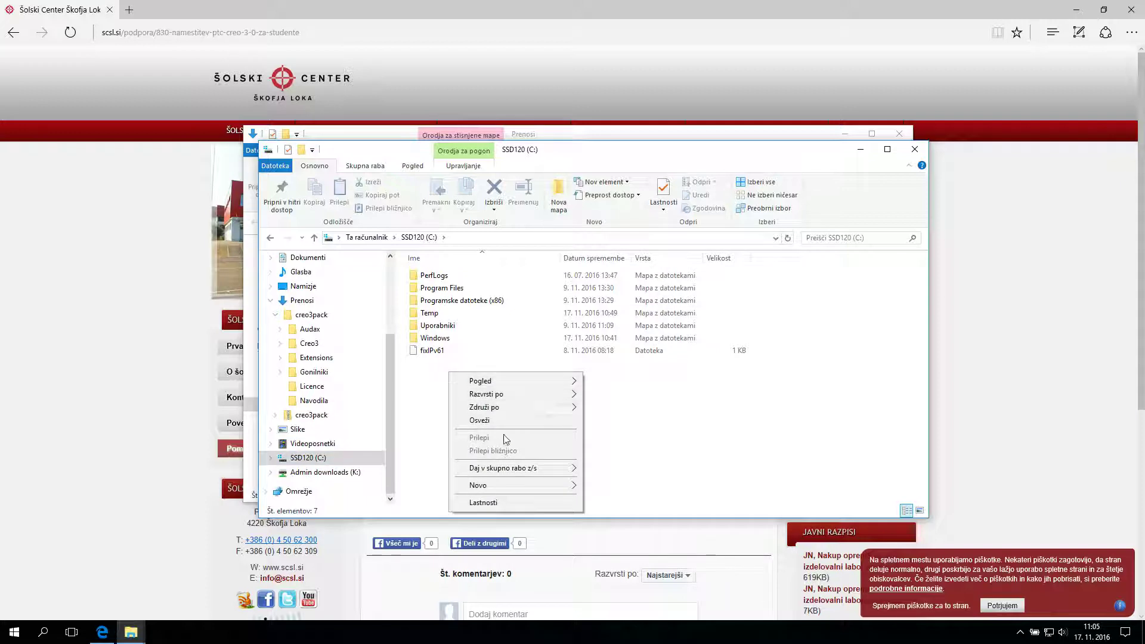
mouse_move(497, 485)
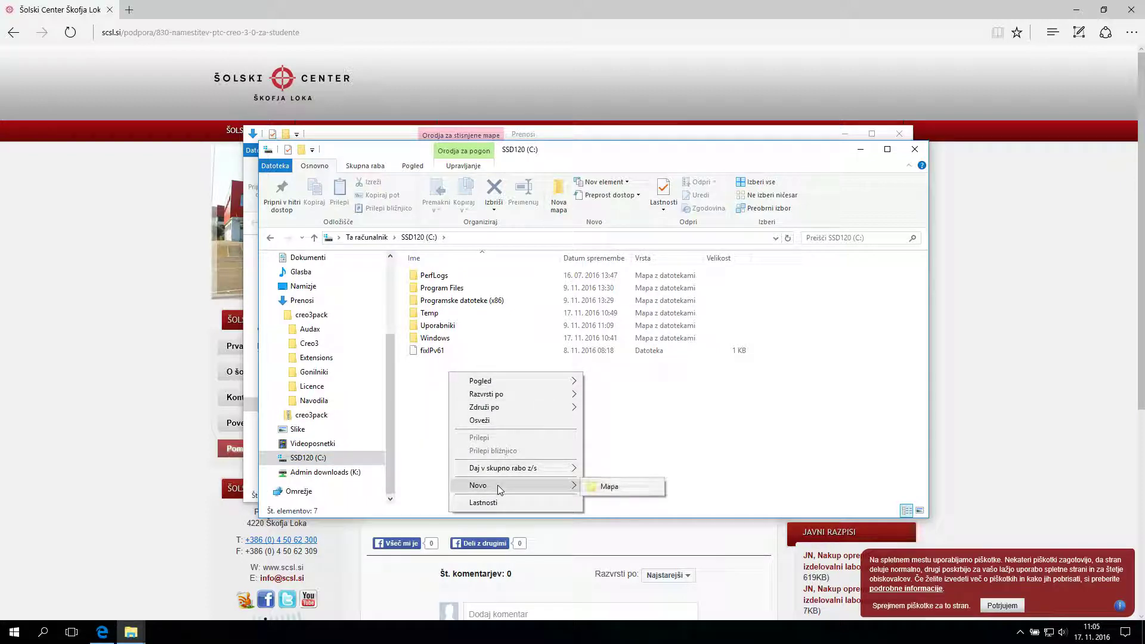
click(628, 490)
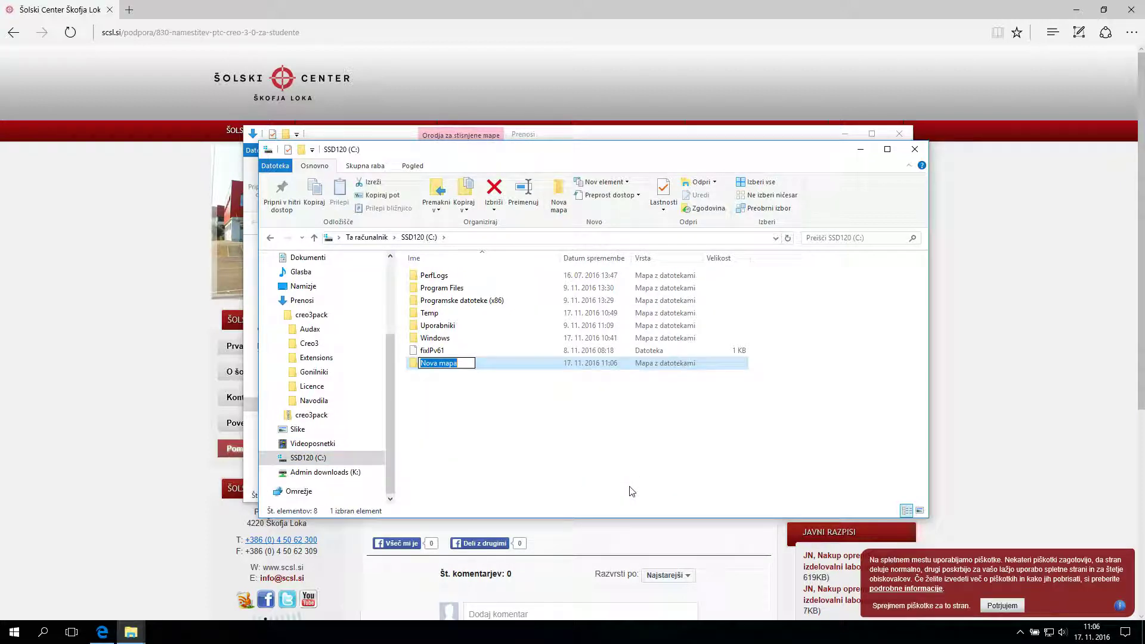
text(PTC)
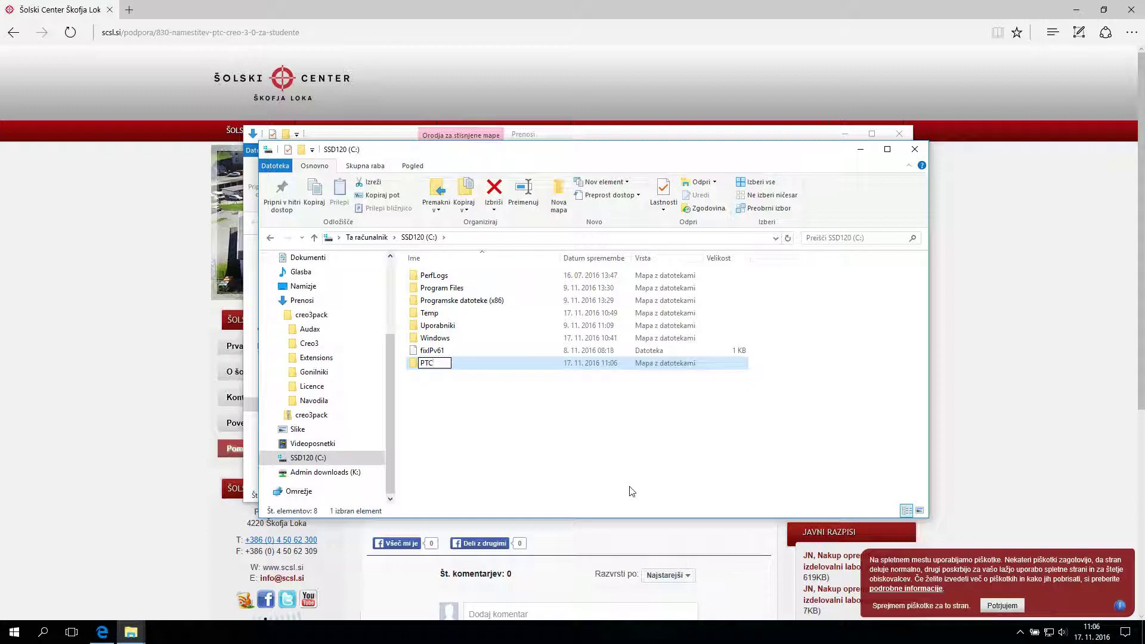
key(Return)
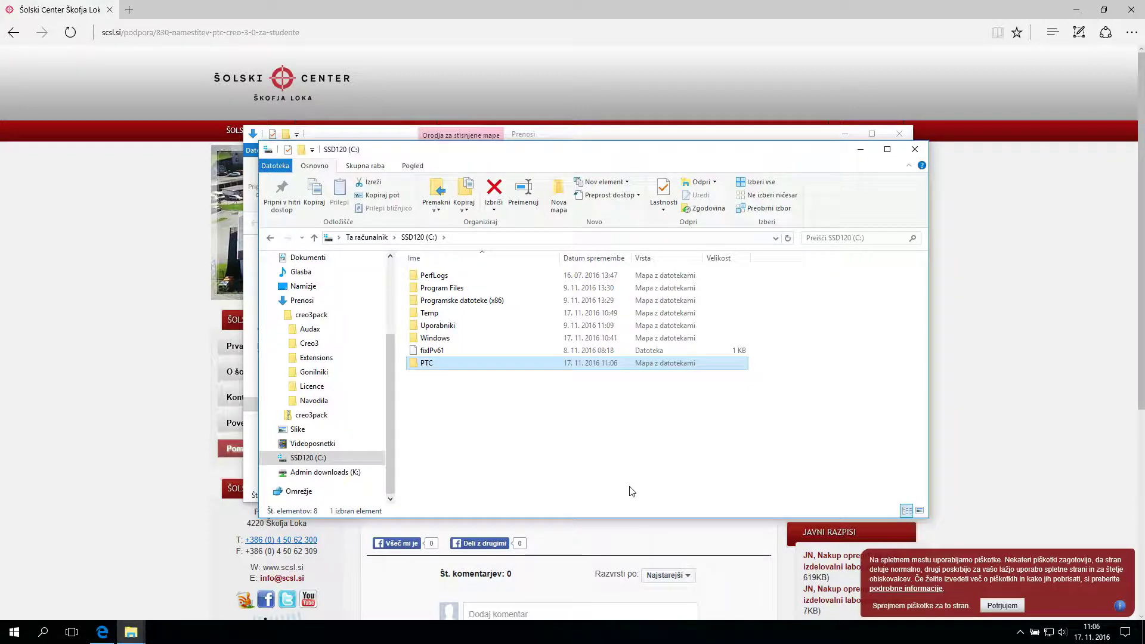
Step: Open the PTC folder and create a subfolder named Licenca in it
double_click(452, 364)
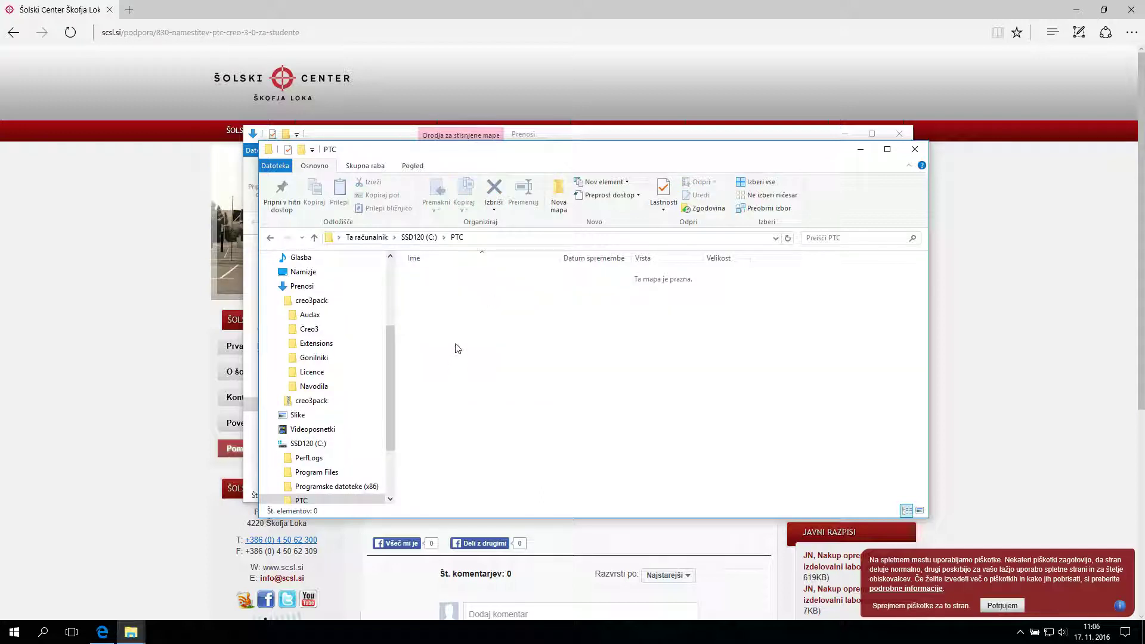
right_click(447, 313)
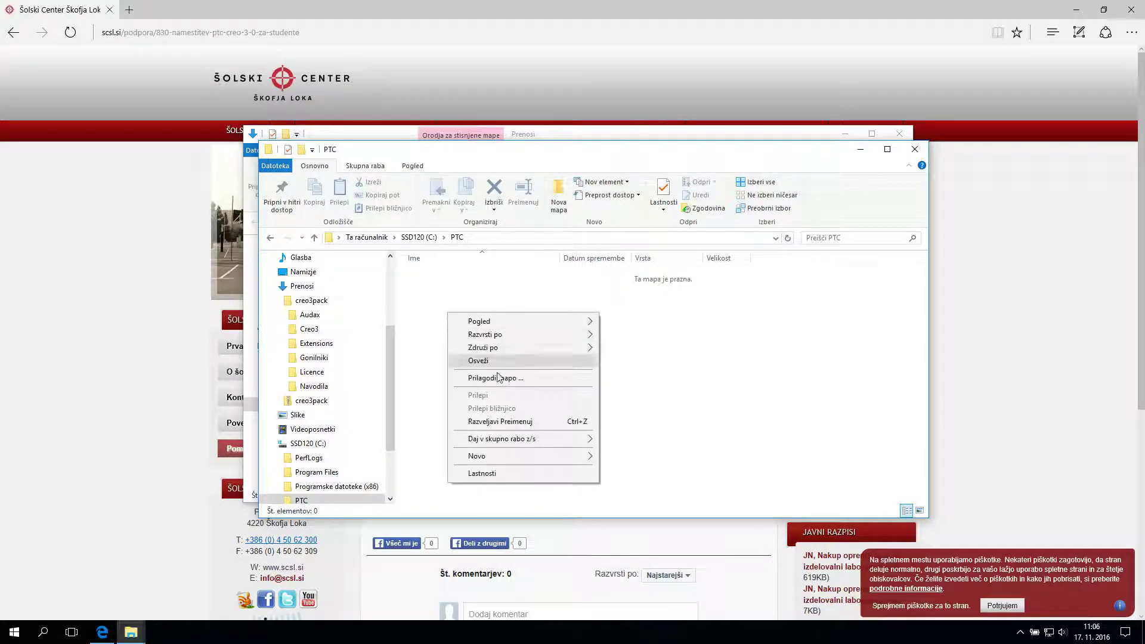
mouse_move(492, 456)
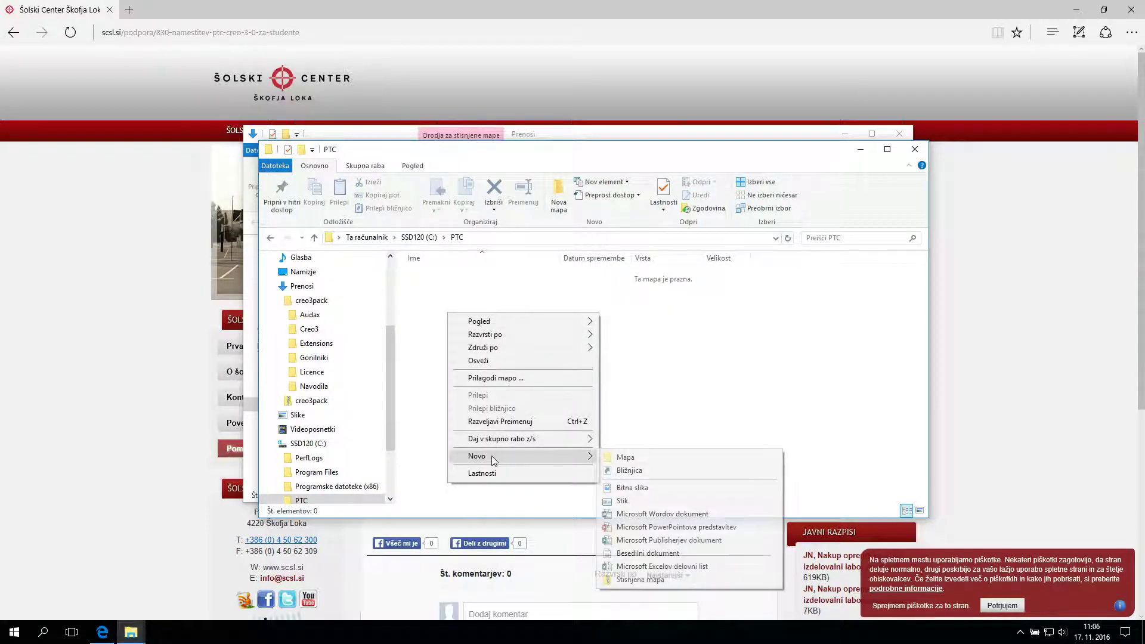
click(655, 459)
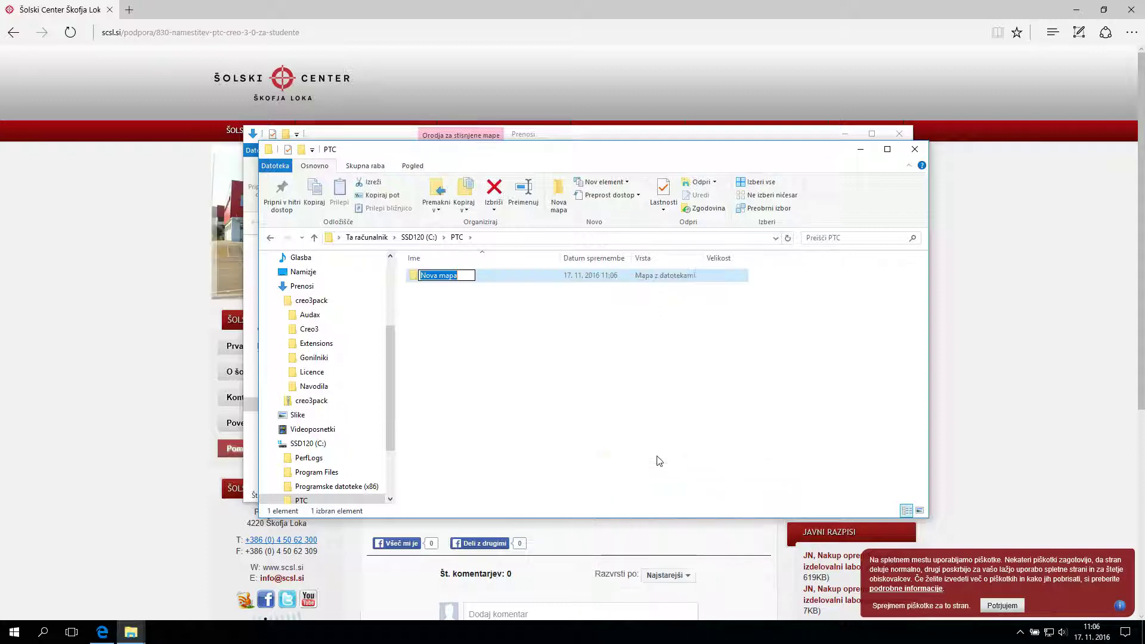
text(Licenca)
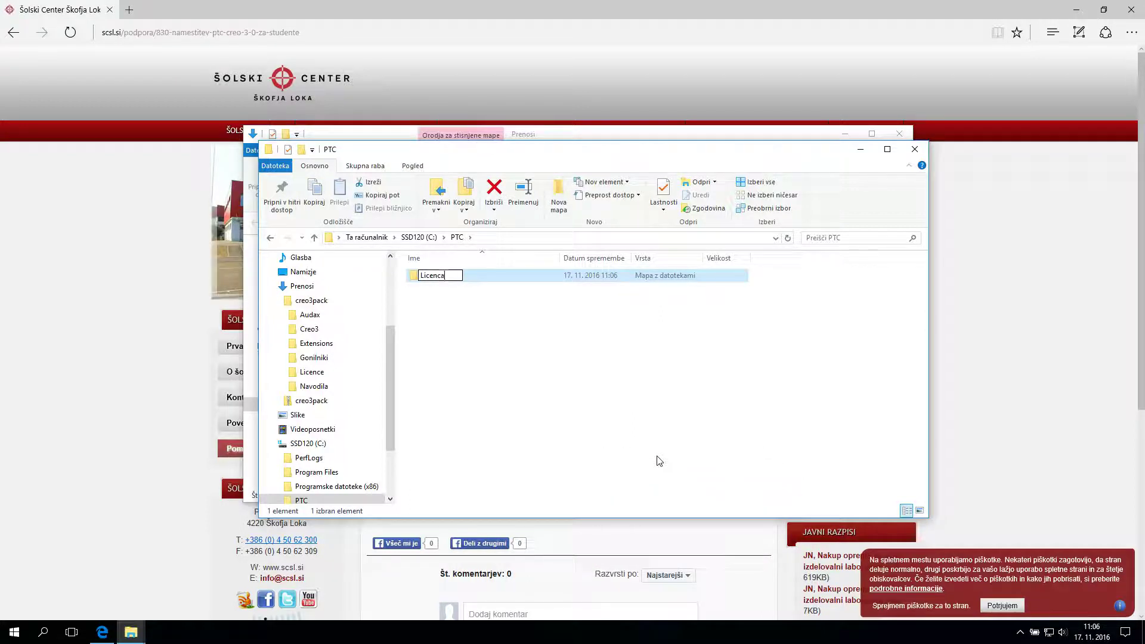
key(Return)
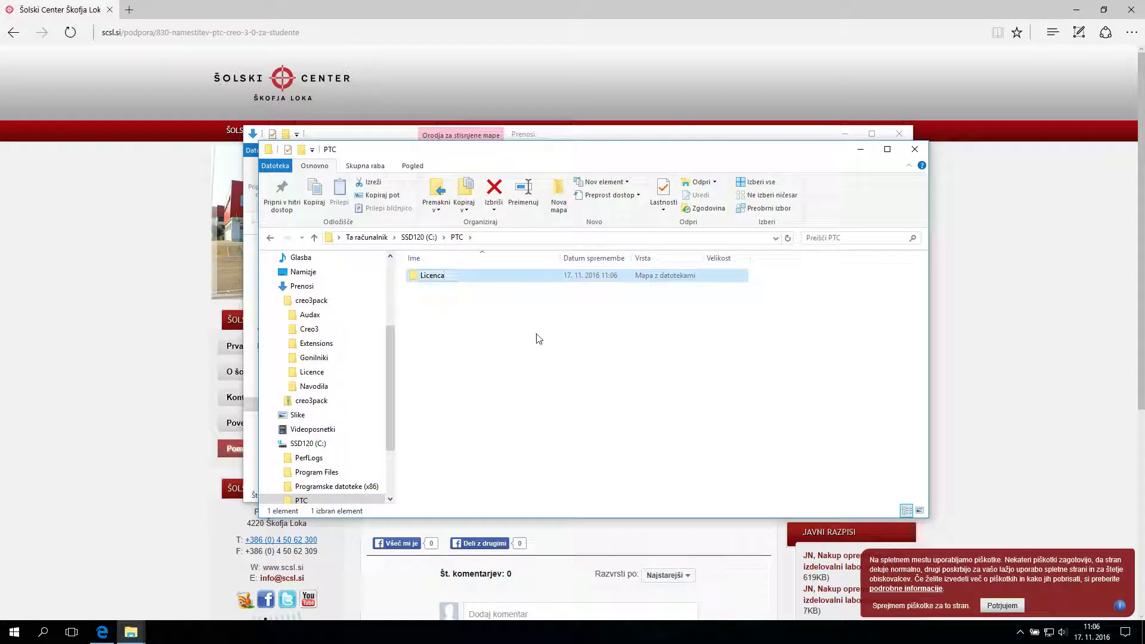
Step: Create a second subfolder named Nastavitve in the PTC folder
right_click(460, 306)
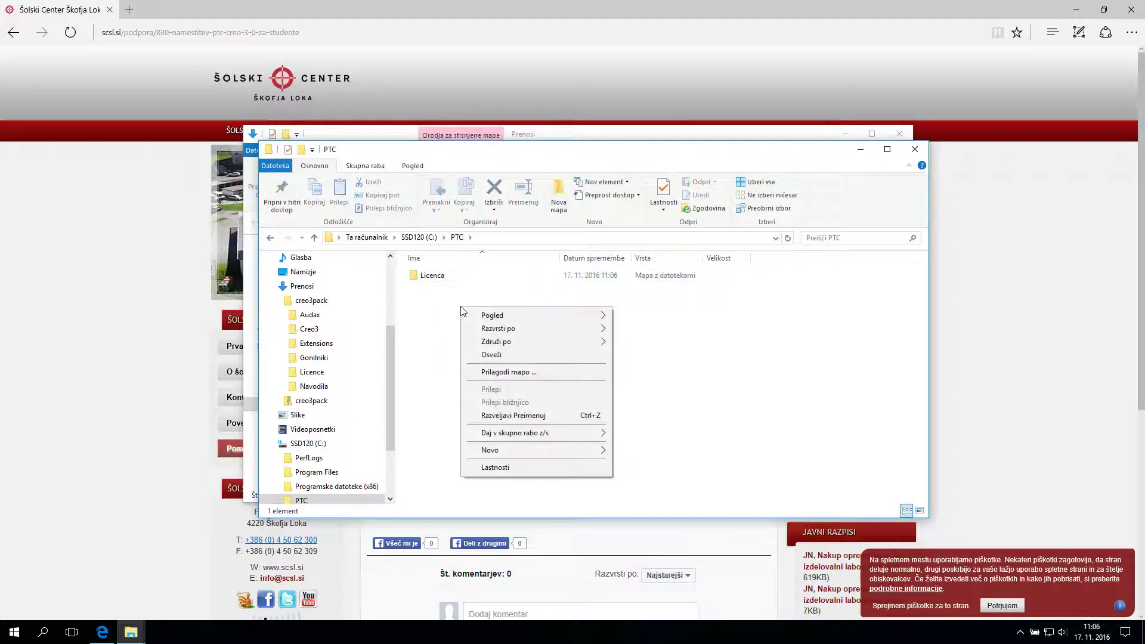
mouse_move(553, 451)
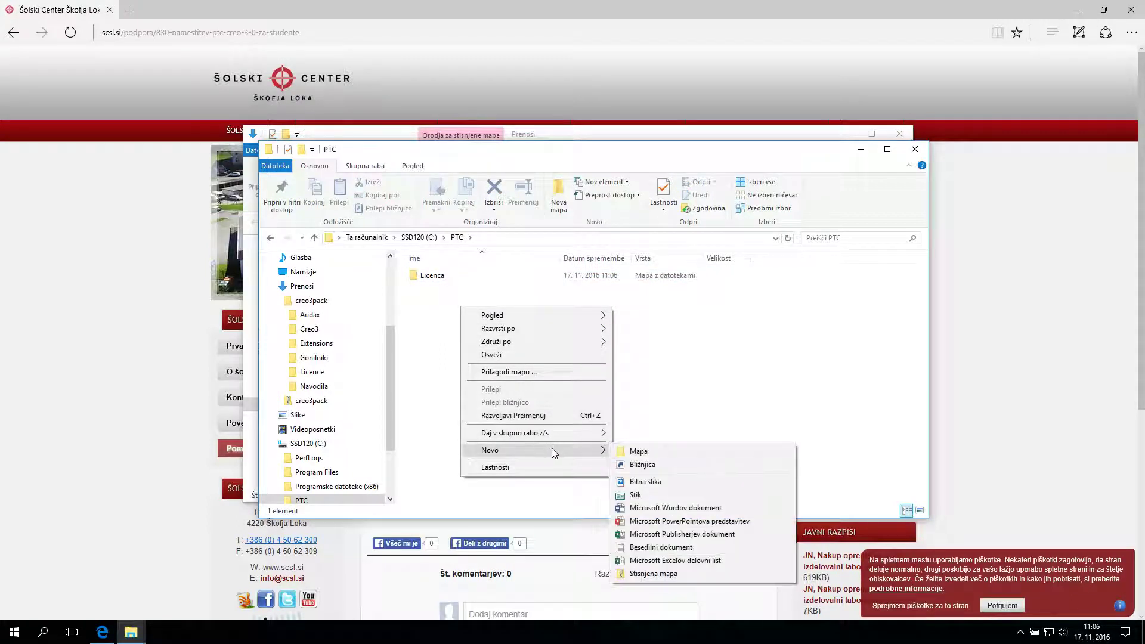
click(657, 452)
text(Nastavitve)
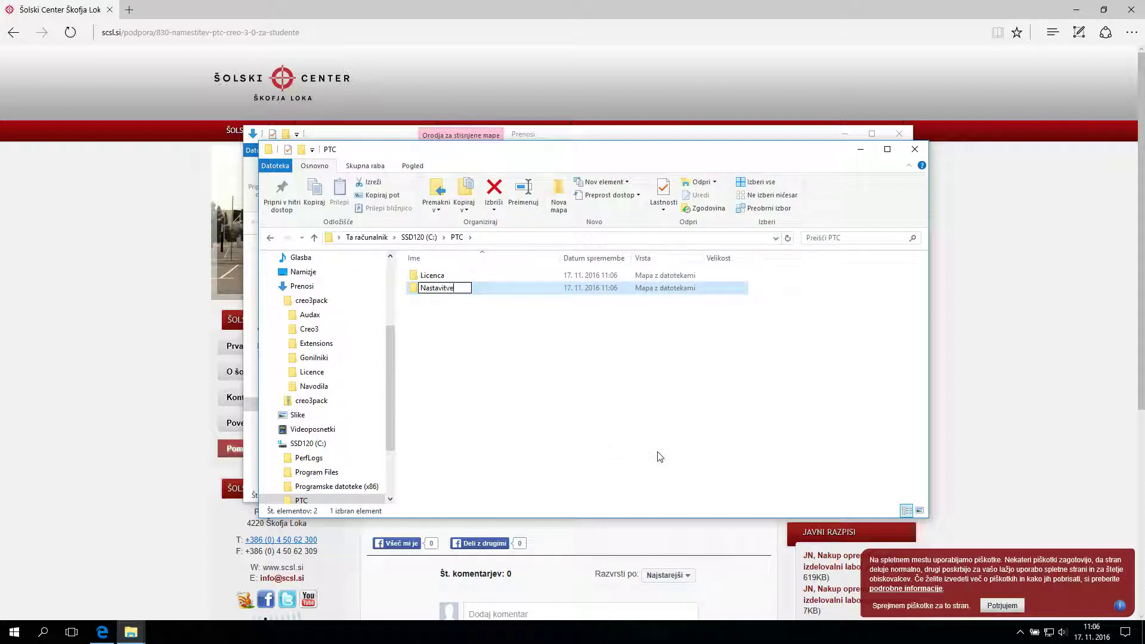
key(Return)
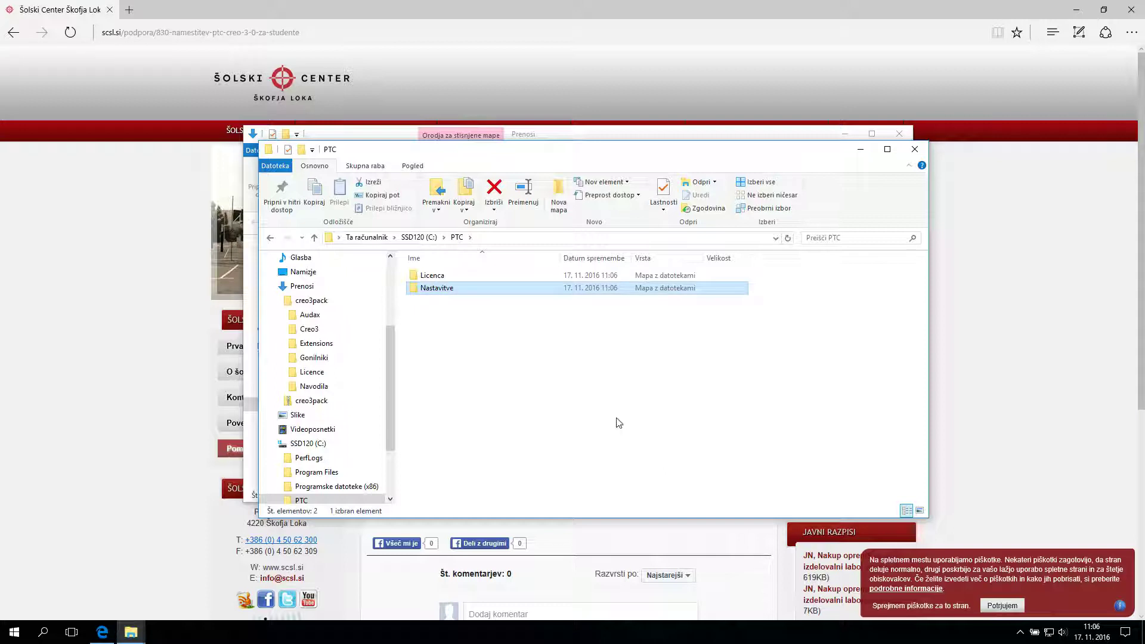
Step: Create a third subfolder named Uporabnik in the PTC folder
right_click(438, 321)
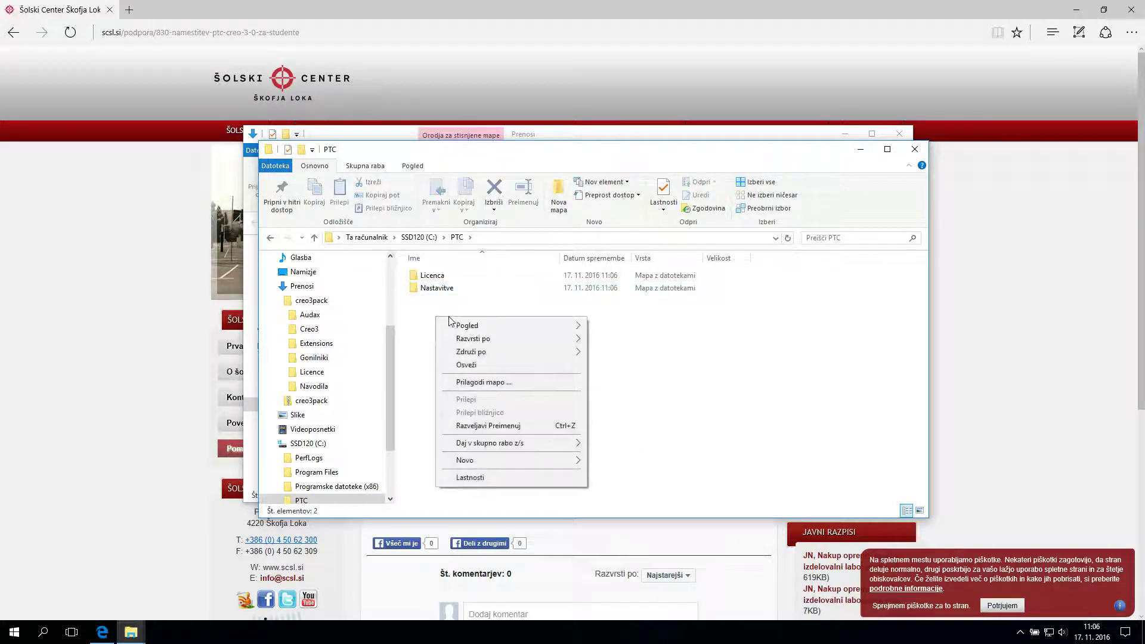
mouse_move(495, 459)
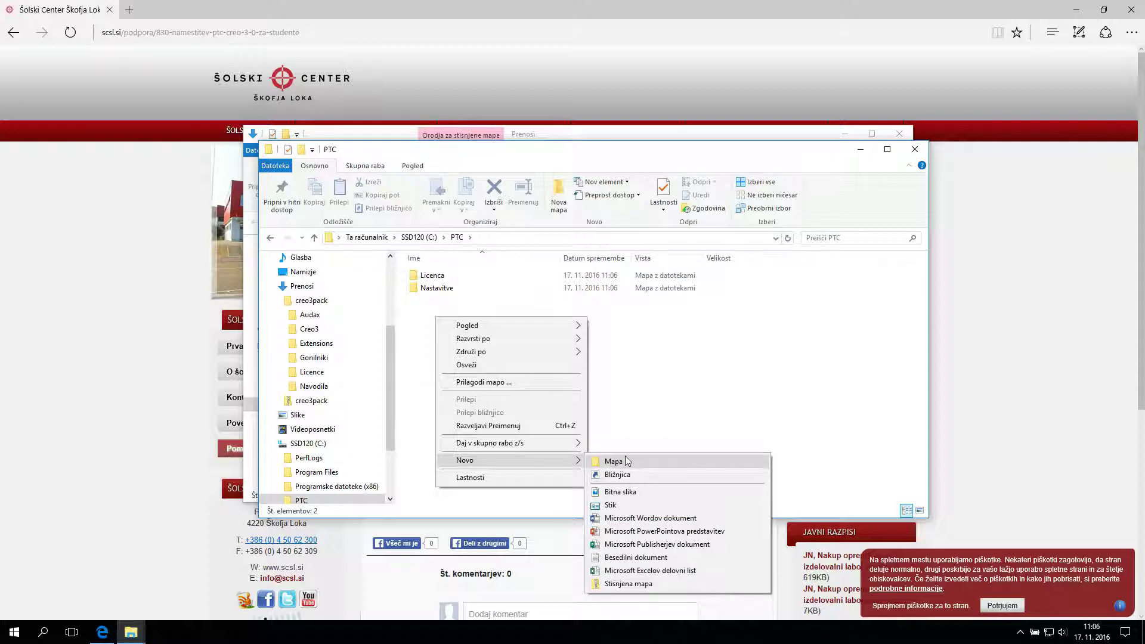
click(613, 461)
text(Uporabnik)
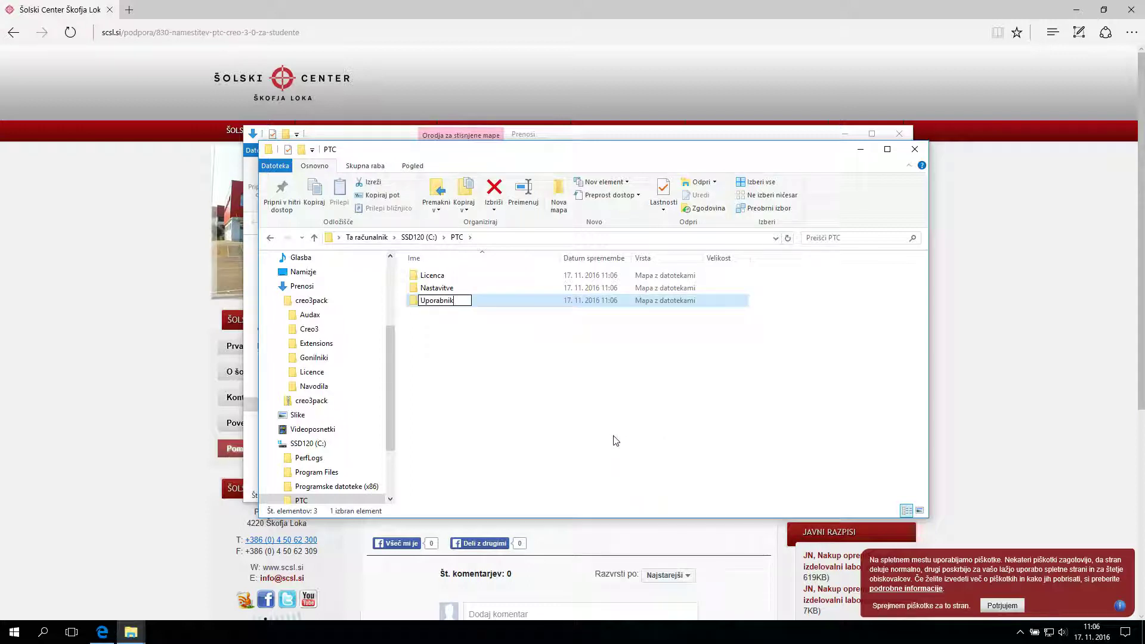
key(Return)
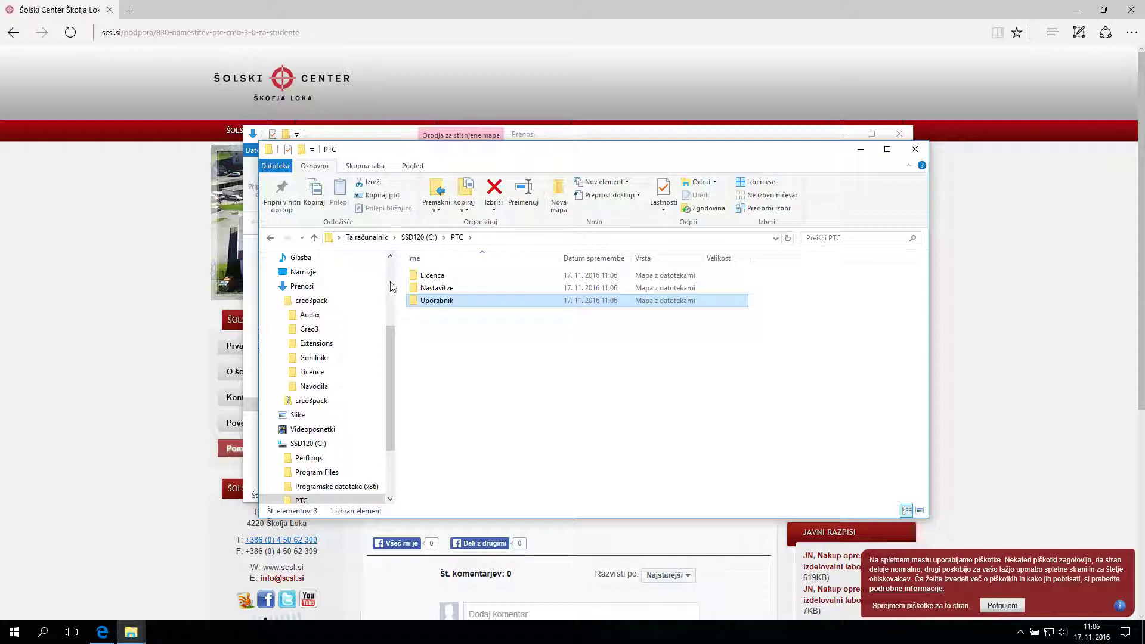
Step: Copy the licence file lm_099 from the Licence folder of the extracted creo3pack package
scroll(393, 290, up, 2)
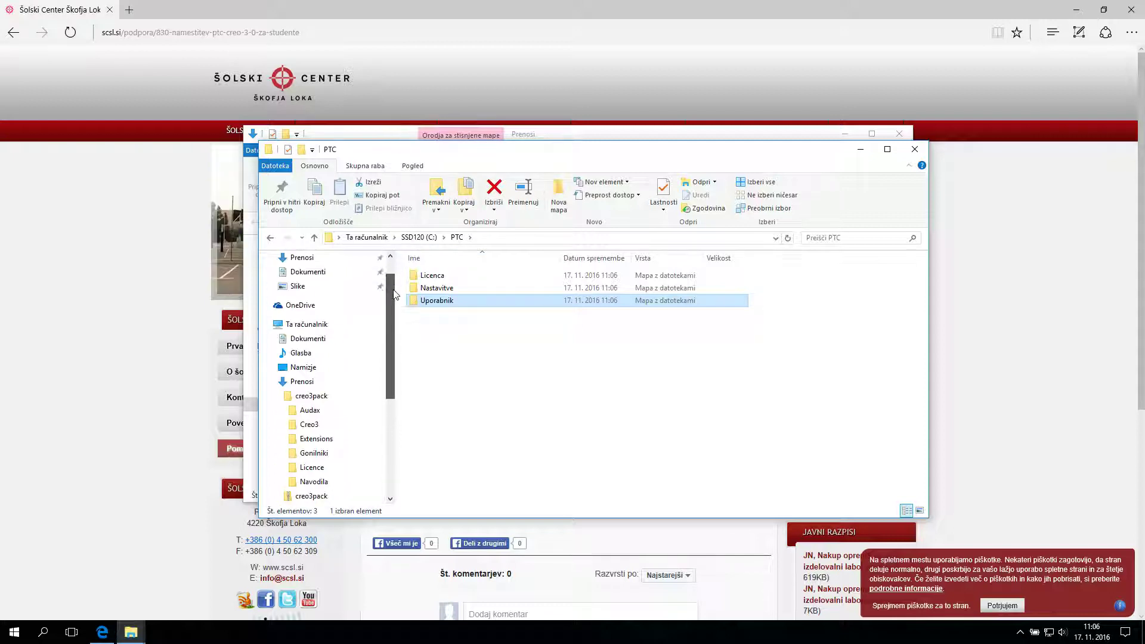
scroll(394, 293, down, 4)
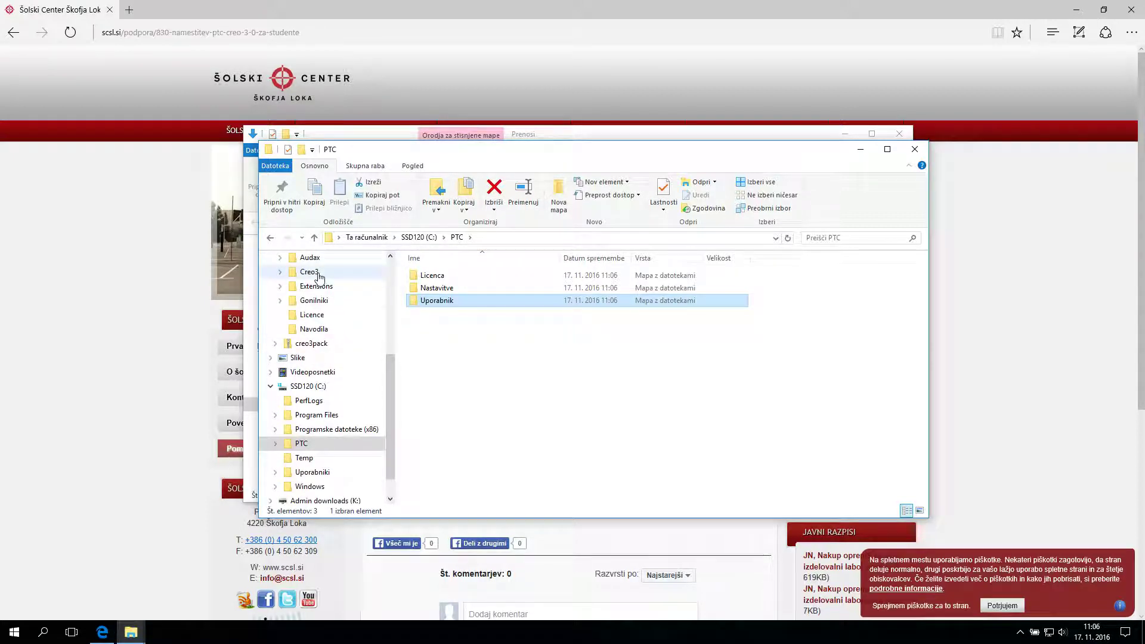
click(310, 317)
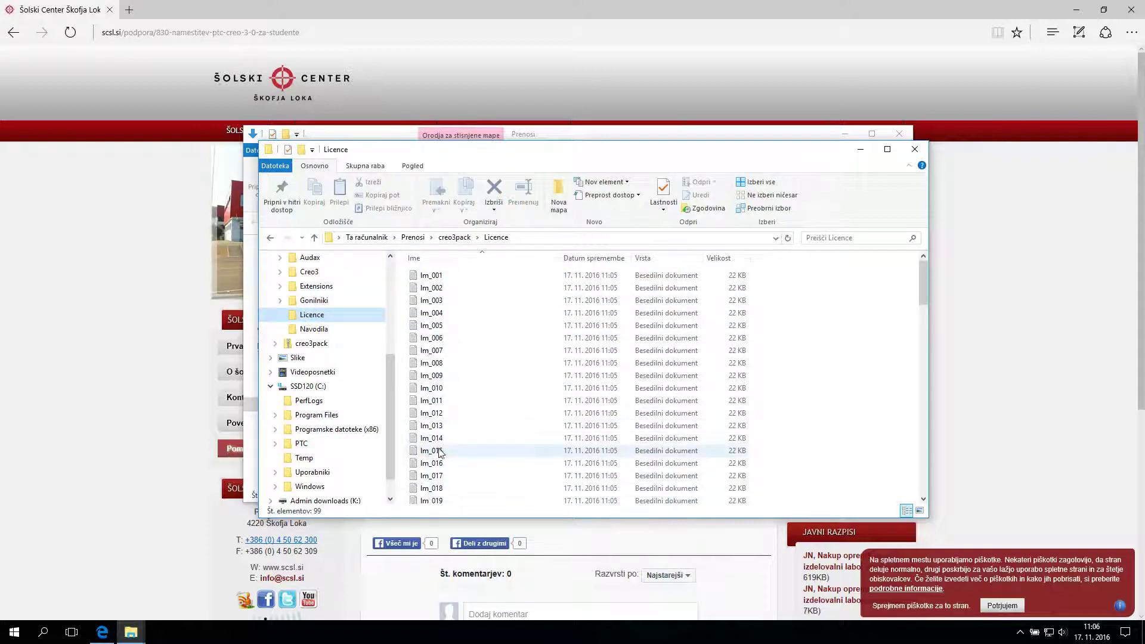
scroll(439, 452, down, 20)
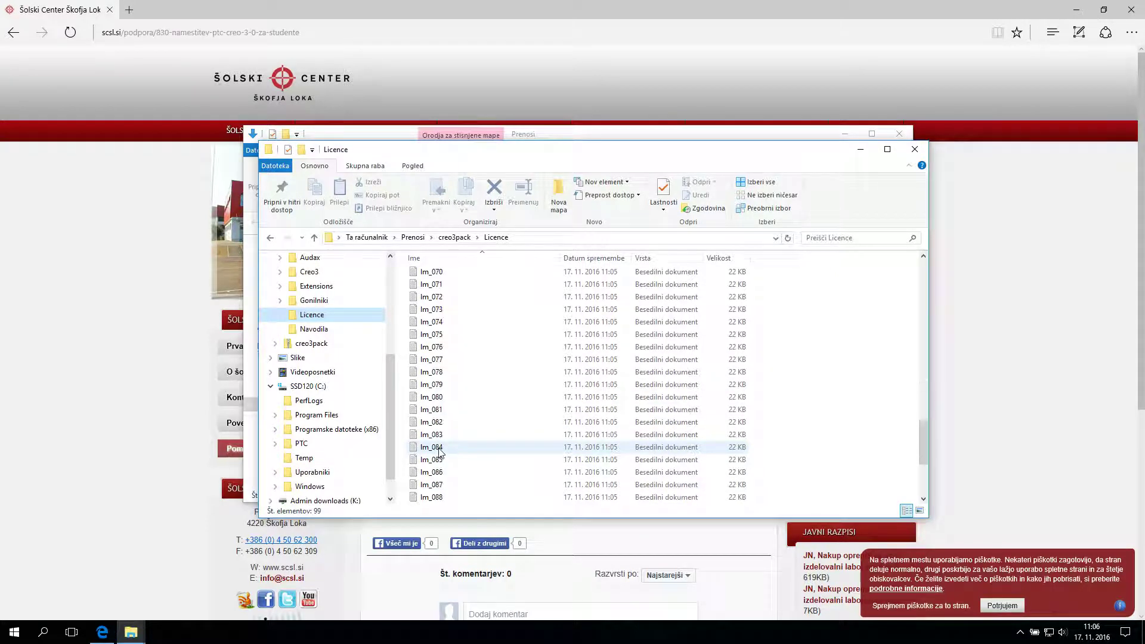
scroll(439, 453, down, 4)
click(418, 485)
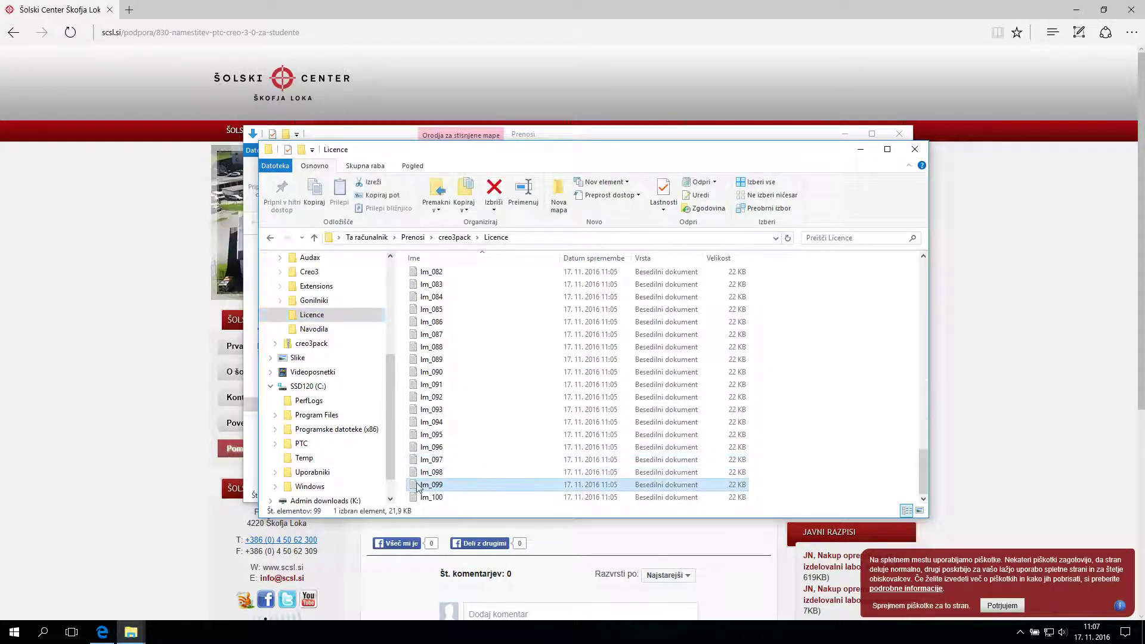
right_click(457, 489)
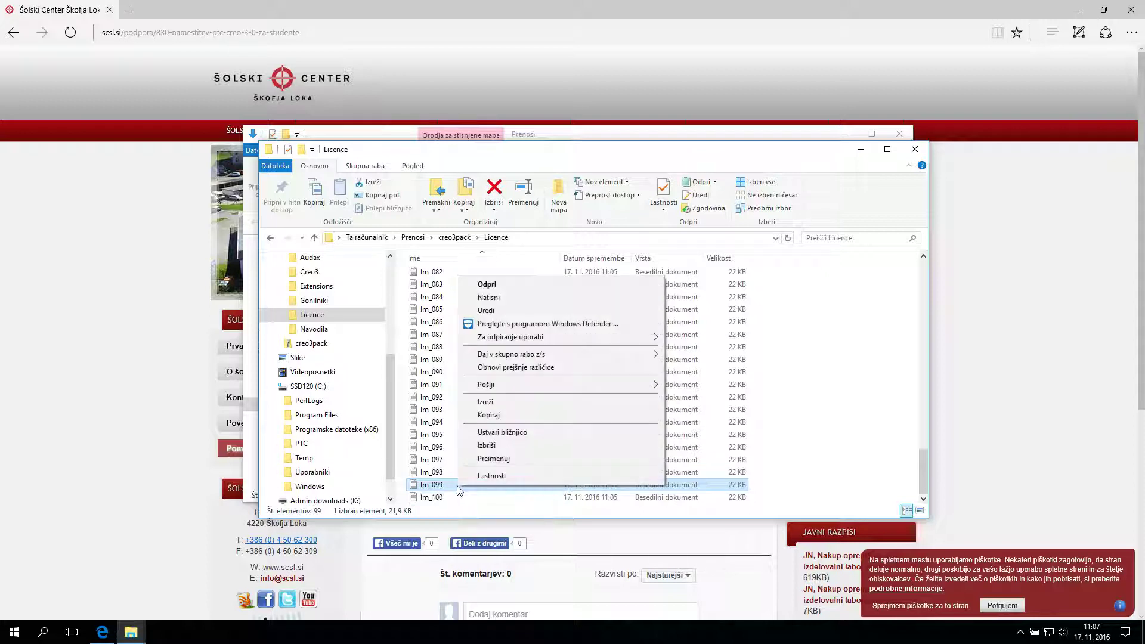
click(517, 416)
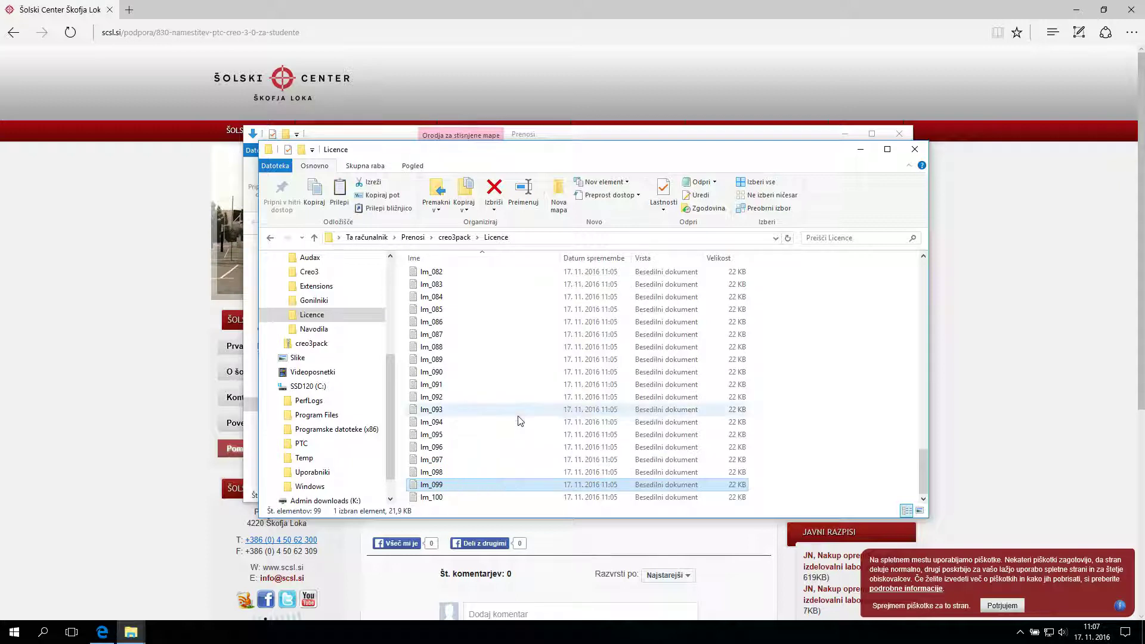
Step: Paste the copied licence file into the Licenca subfolder of C:\PTC
click(302, 443)
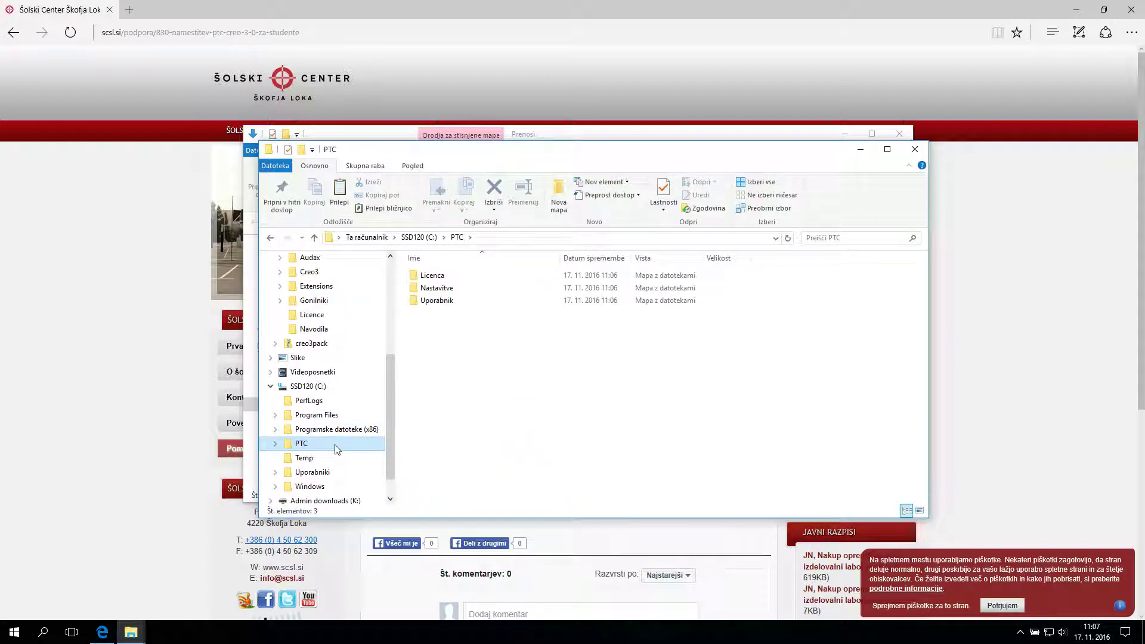
click(454, 278)
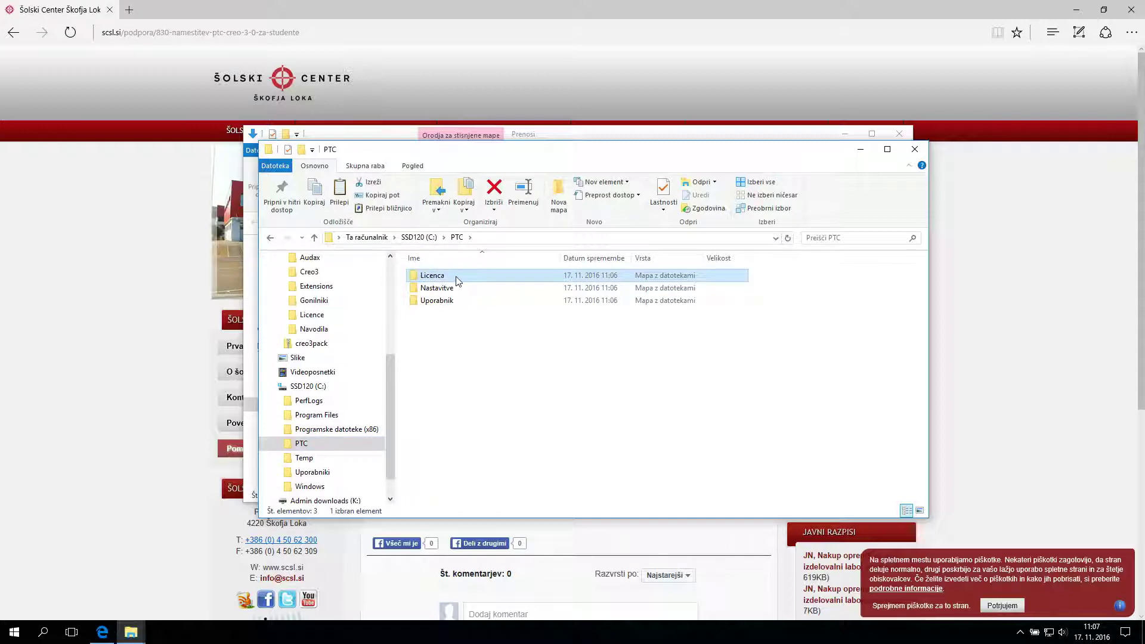
double_click(457, 279)
right_click(433, 306)
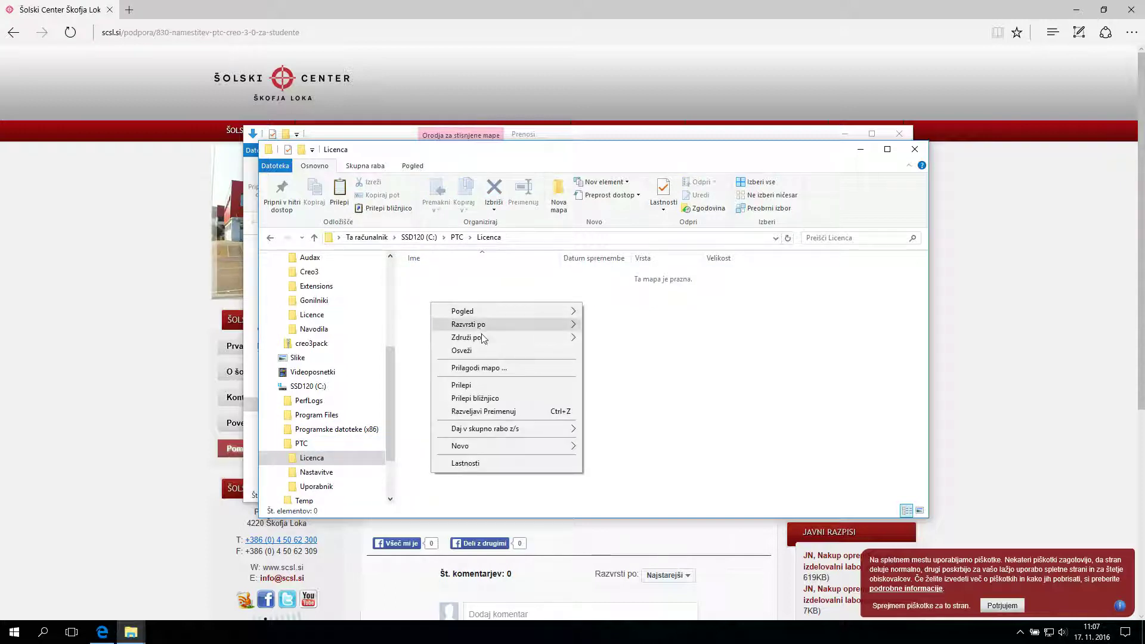
click(474, 385)
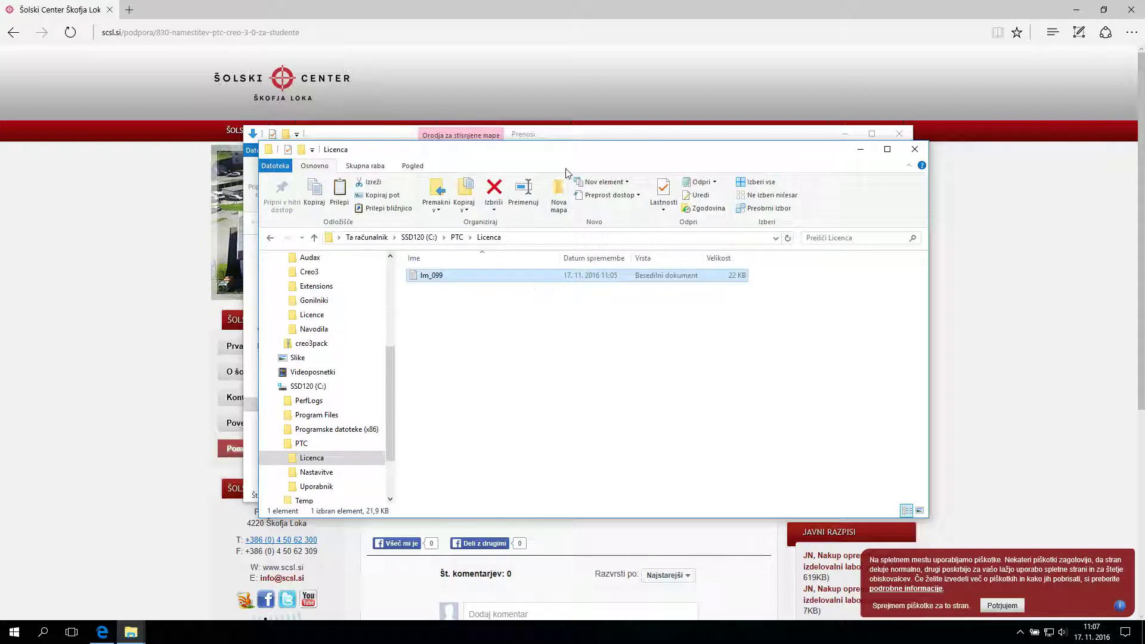
Step: Move the Licenca folder window clear of the Prenosi window and minimise the web browser
drag(571, 153, 382, 62)
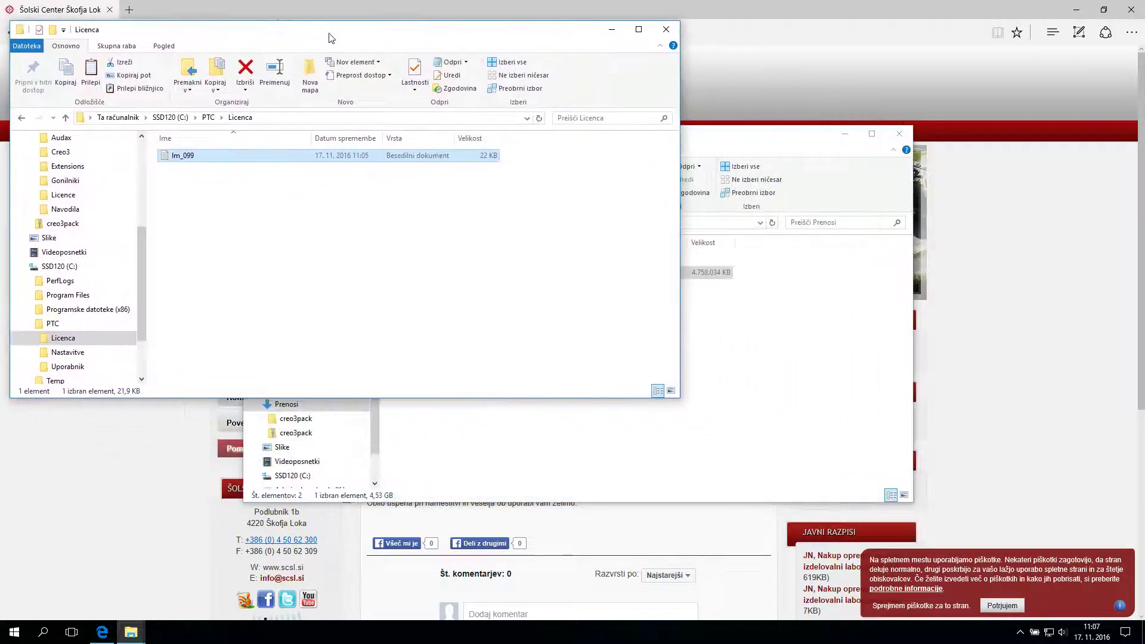
click(1020, 26)
click(1068, 14)
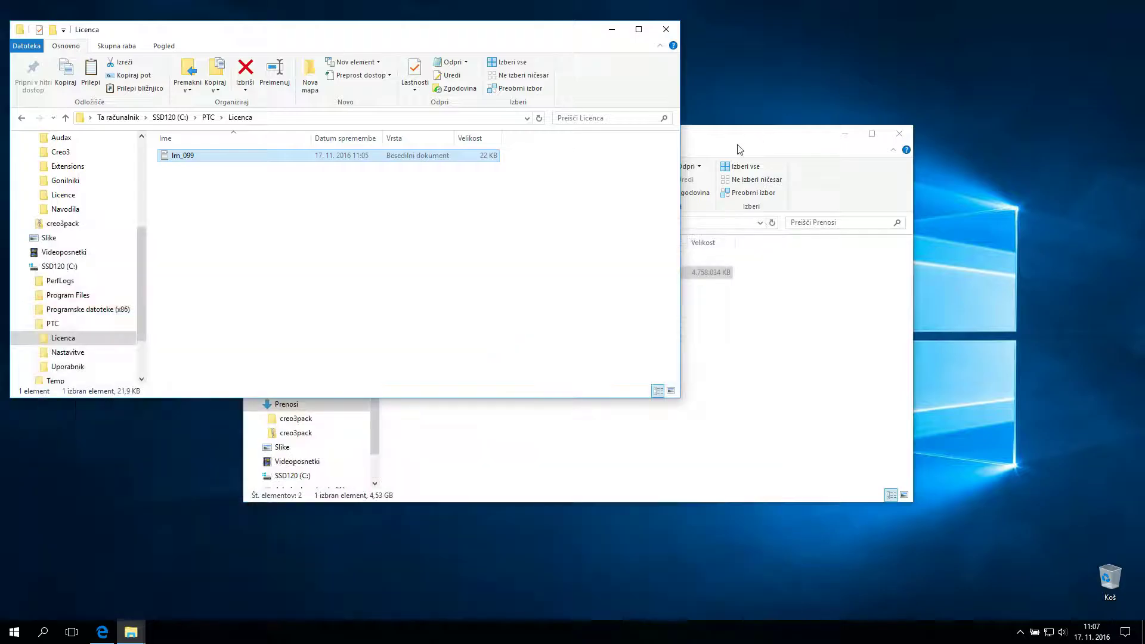
Step: Run the setup program from the Creo3 folder inside the extracted creo3pack folder
click(736, 145)
double_click(437, 263)
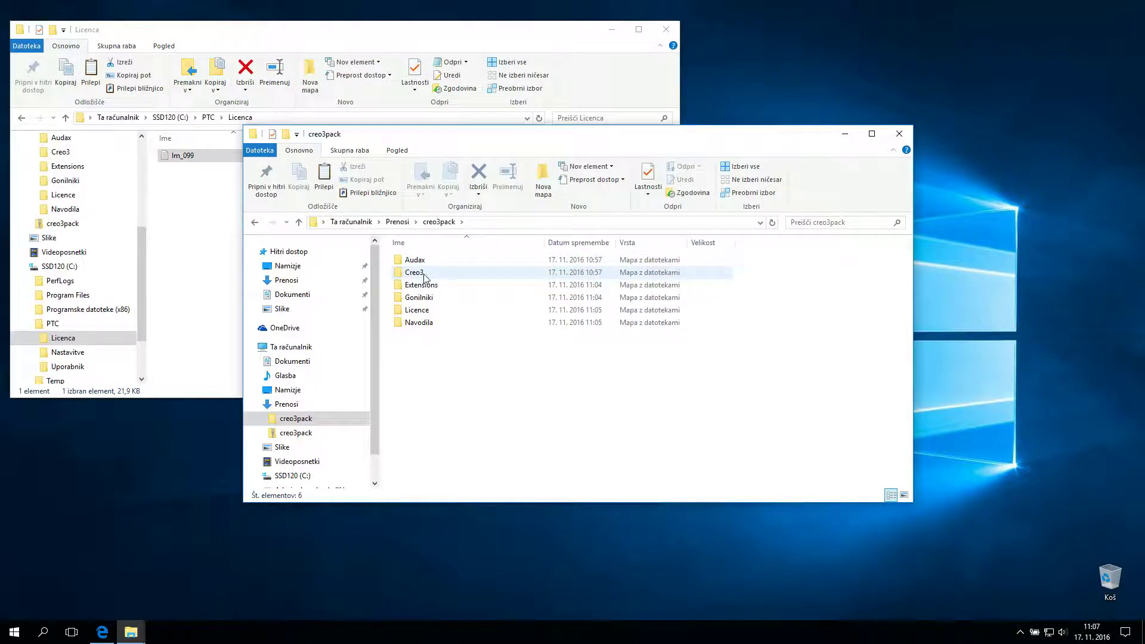
double_click(425, 276)
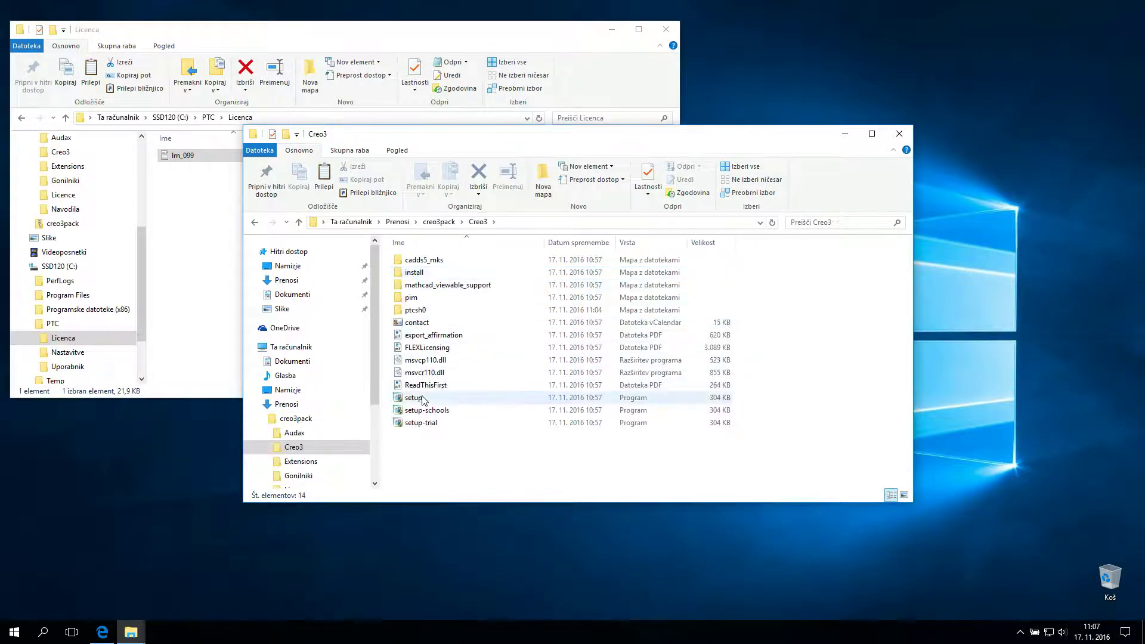
click(417, 399)
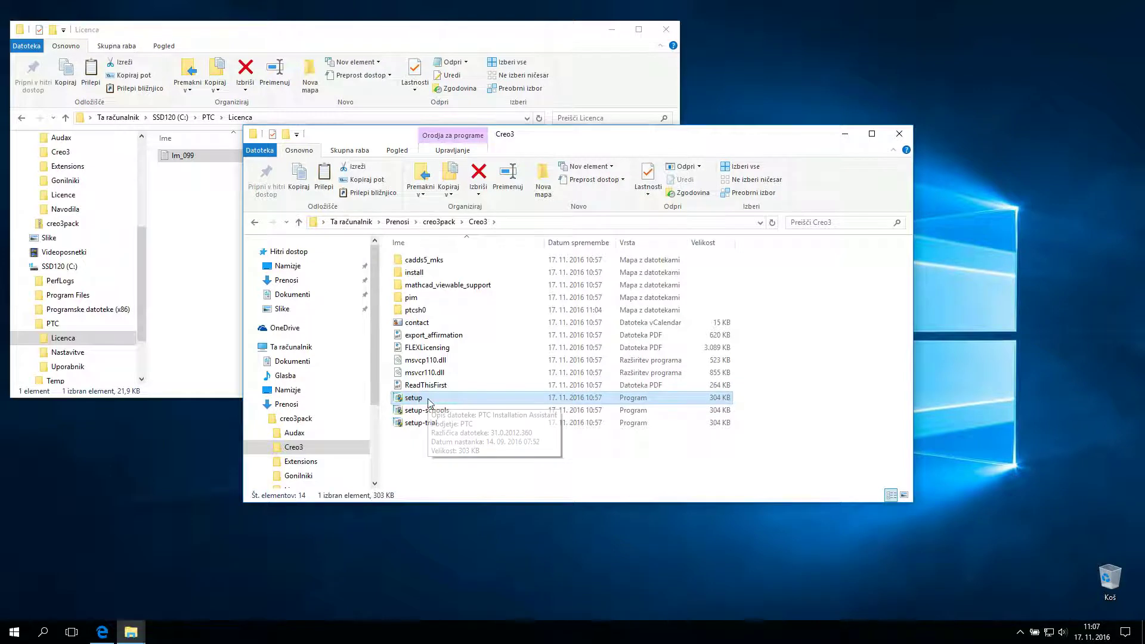
double_click(428, 401)
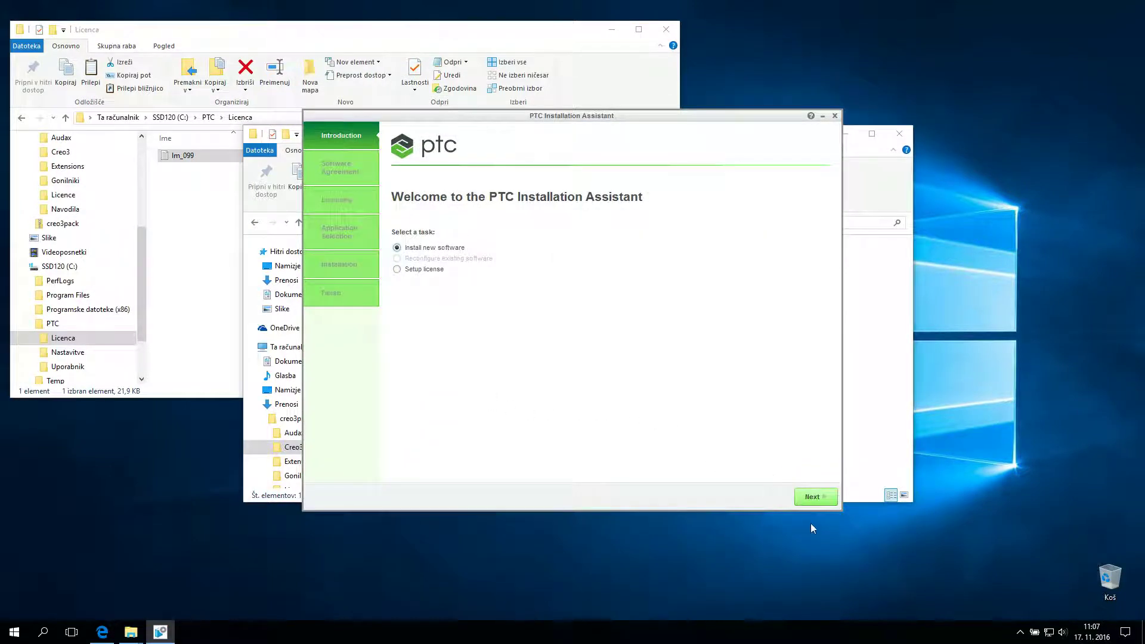
Step: Proceed with installing new software, accept the software license agreement and export terms, and continue to the licenses page
click(812, 498)
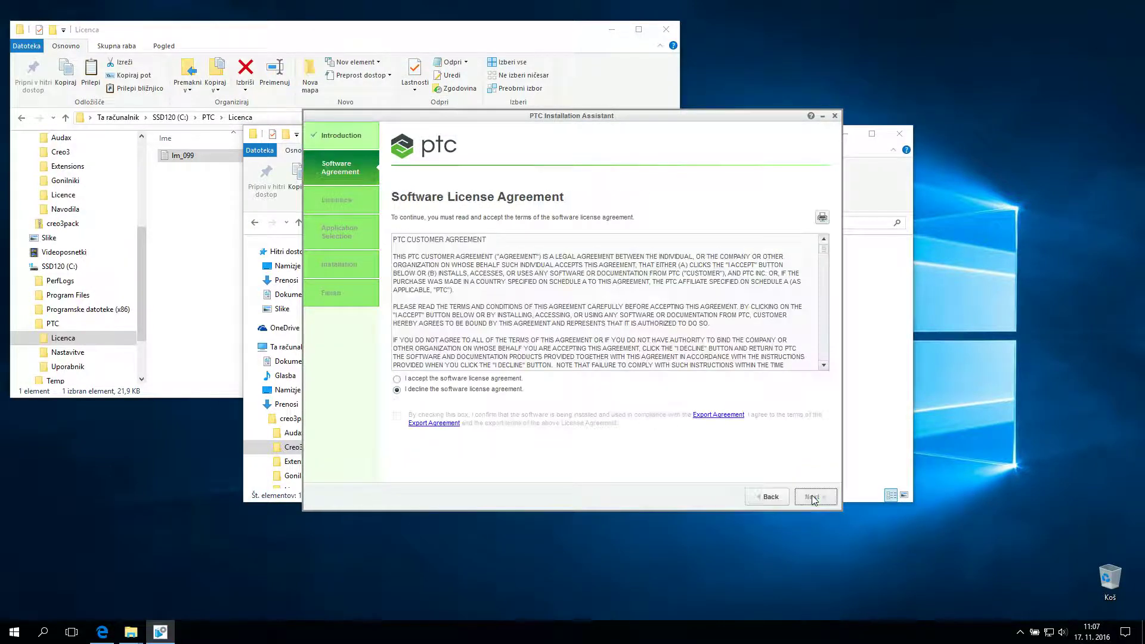
click(445, 379)
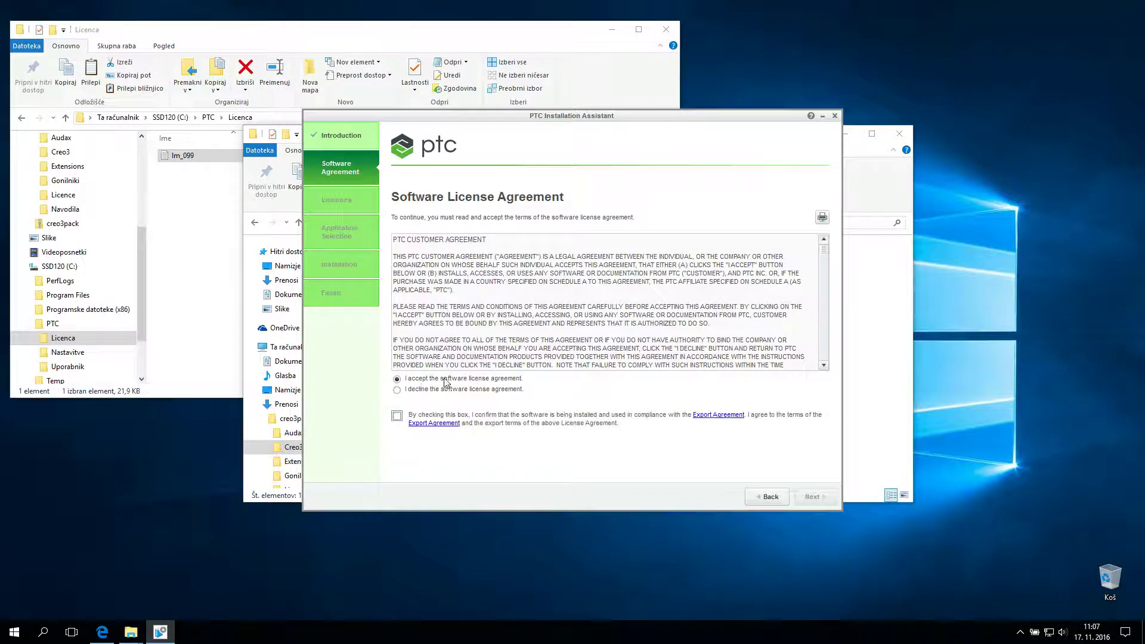
click(397, 416)
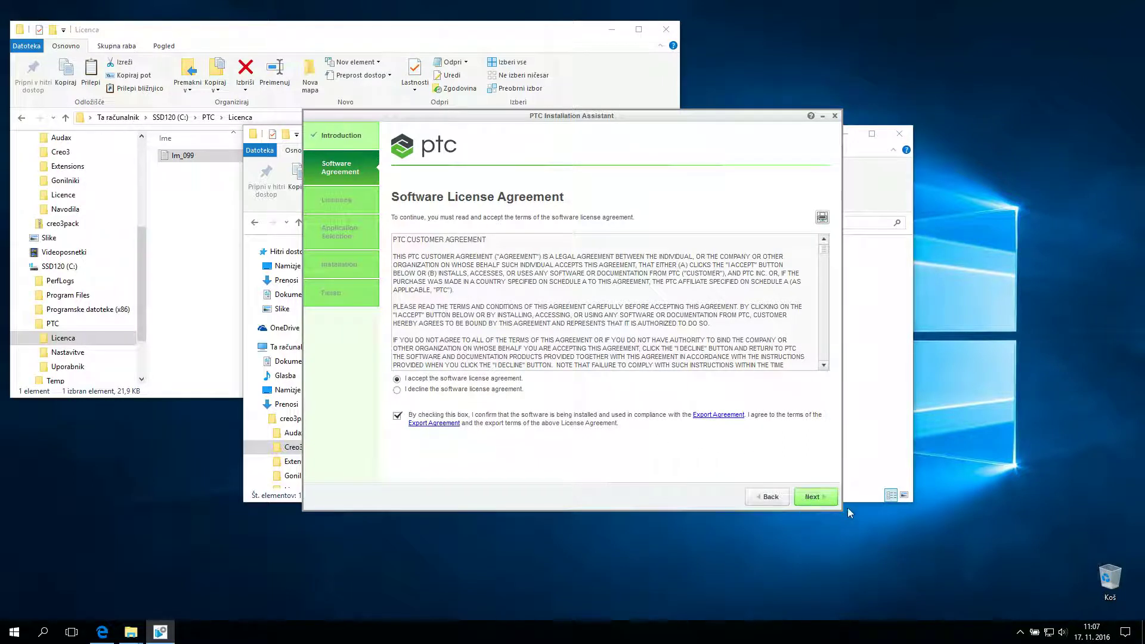
click(814, 498)
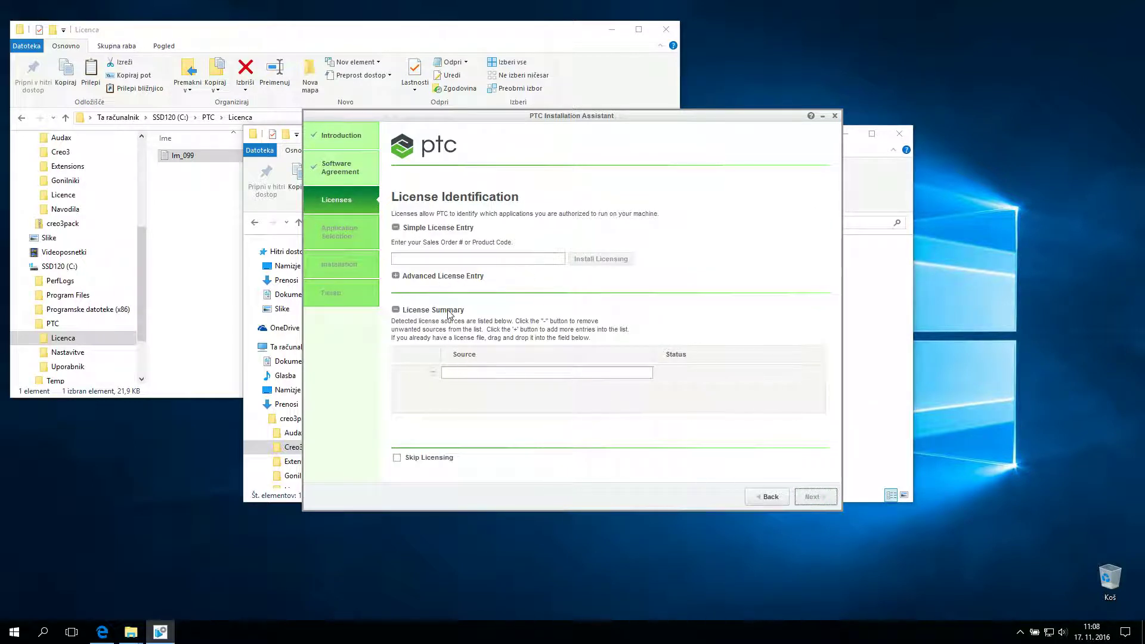
Step: Add the lm_099 file from the Licenca folder as a license source and continue to application selection
click(196, 156)
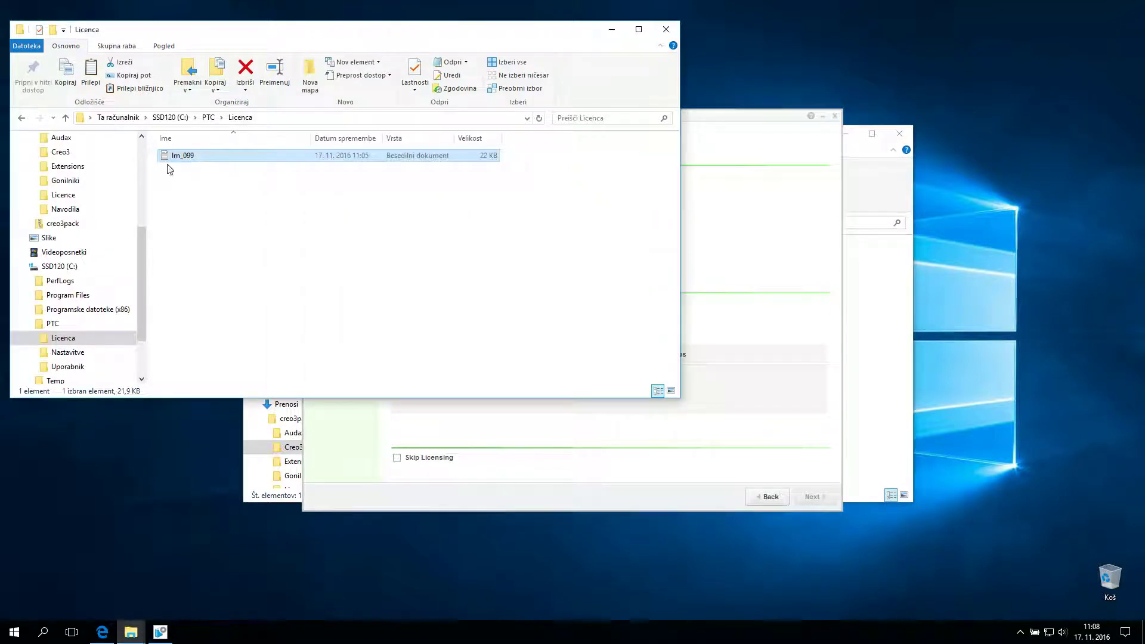
drag(184, 155, 470, 372)
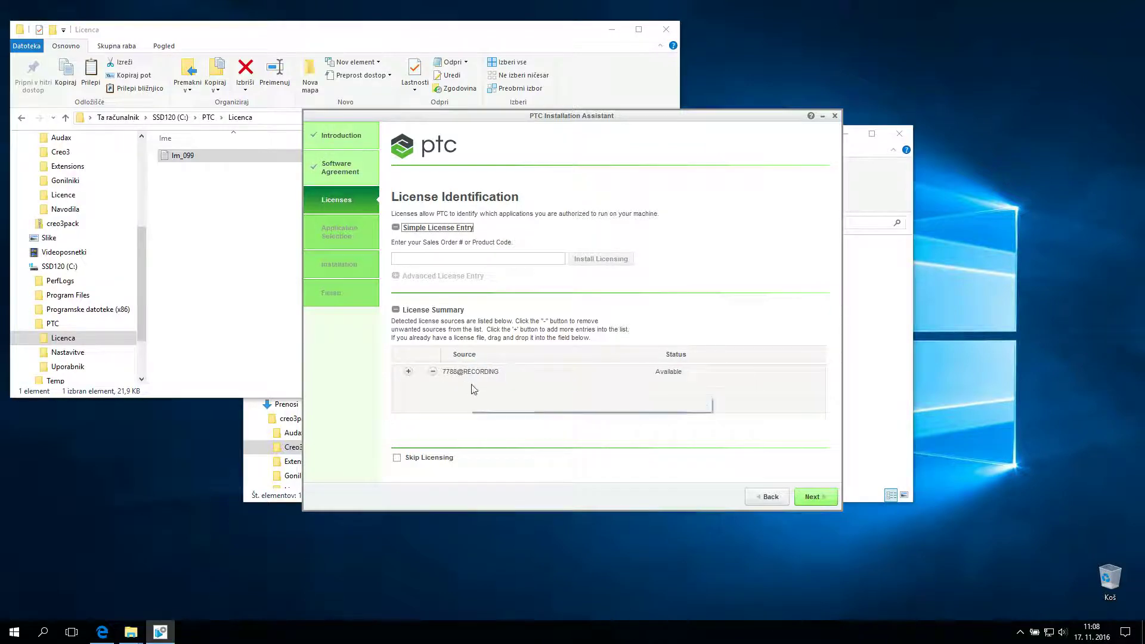
click(818, 492)
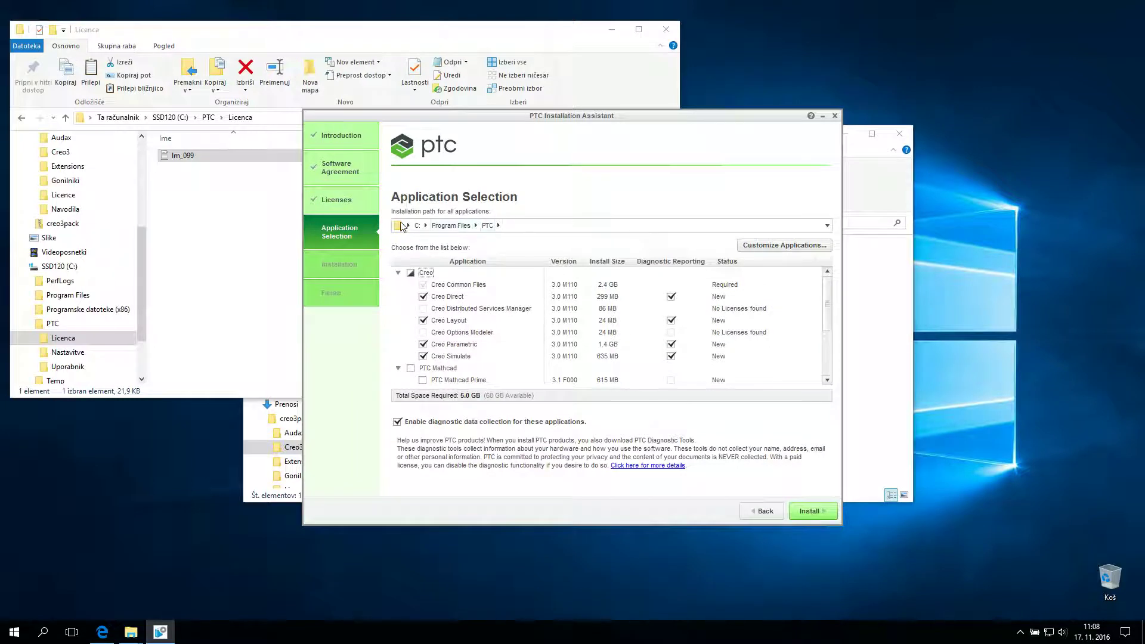
Step: Set the installation path for all applications to C:\PTC
click(508, 229)
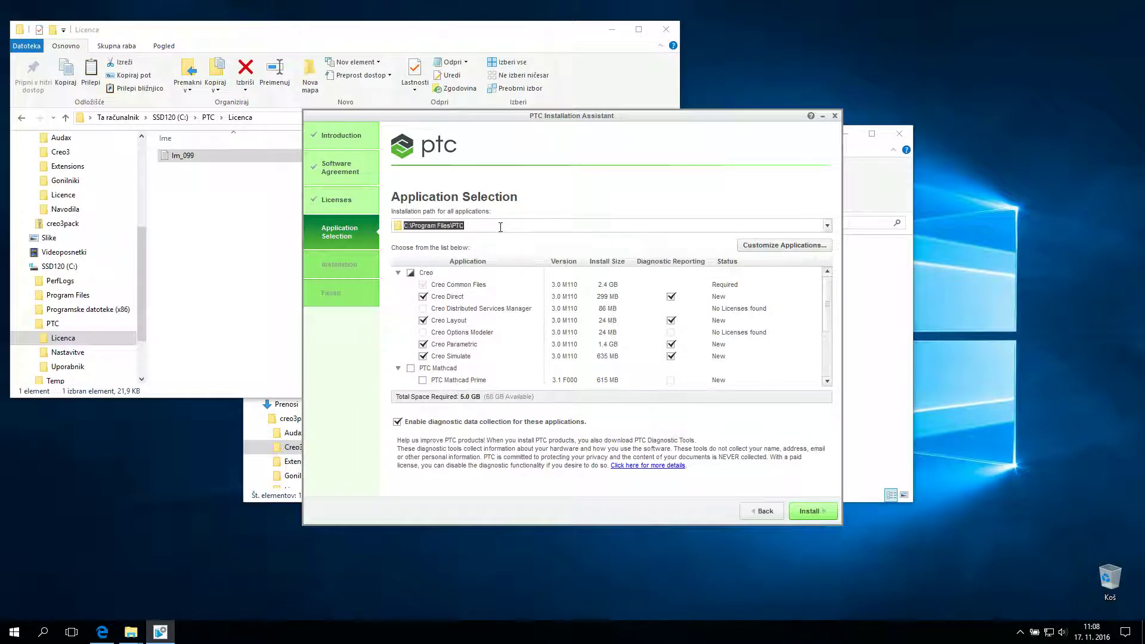
click(465, 225)
key(Return)
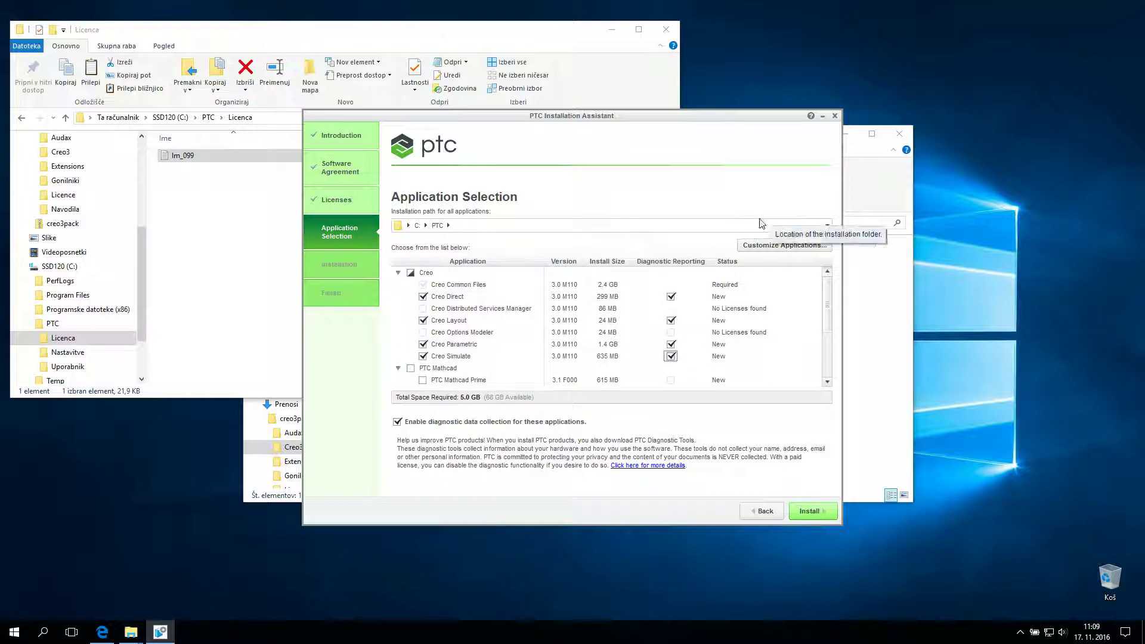
Step: Customize Creo Parametric to include all features under Options, API Toolkits and Interfaces
click(783, 246)
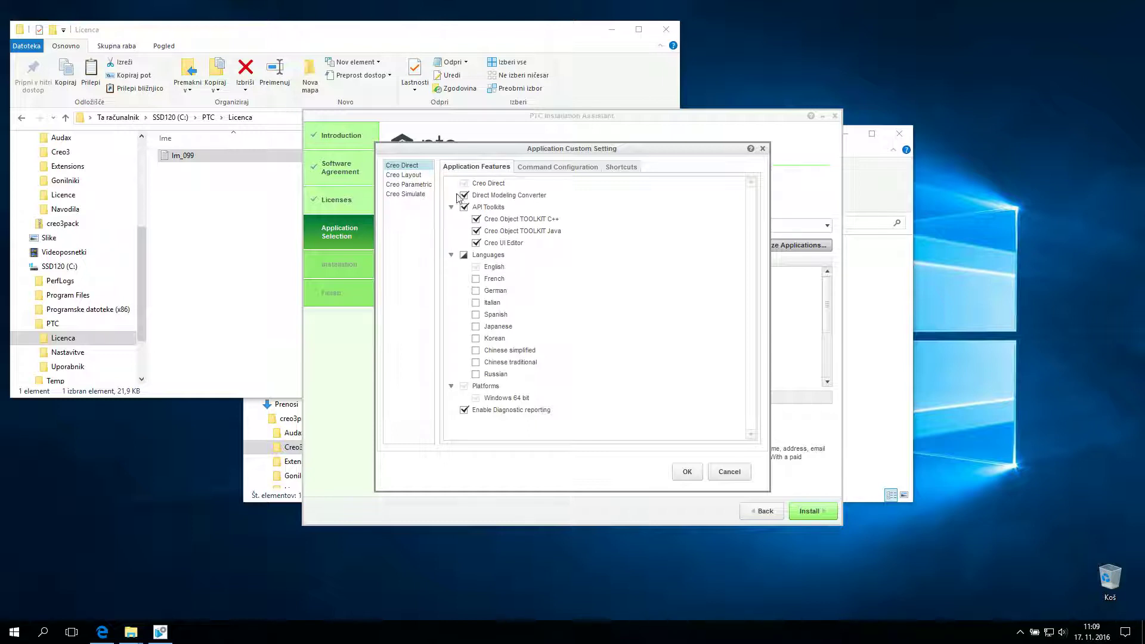
click(416, 175)
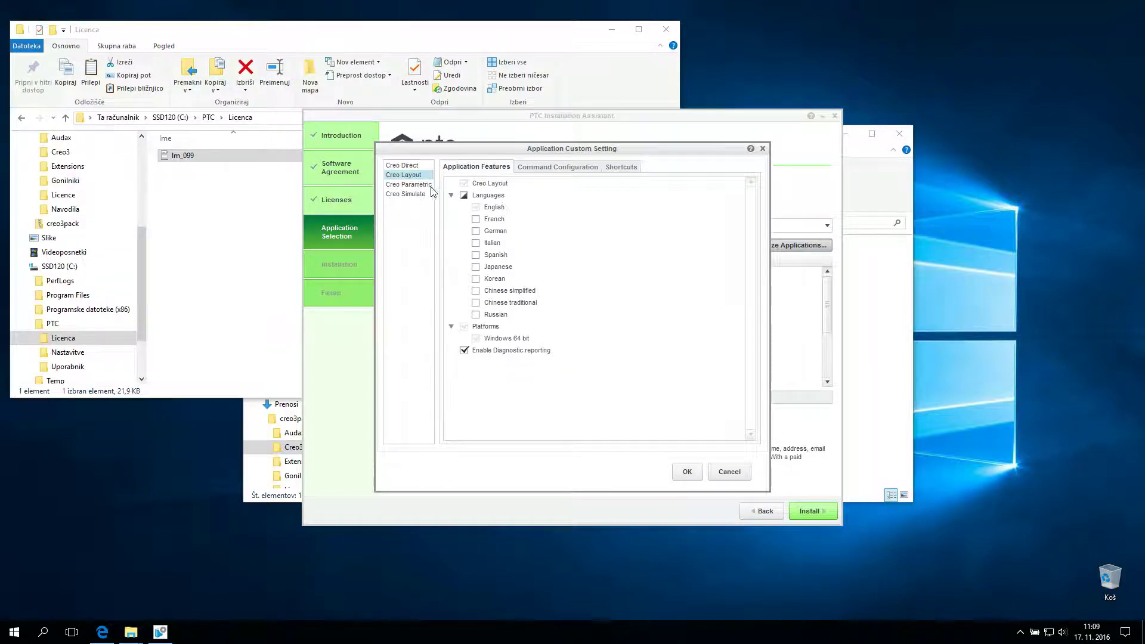
click(426, 185)
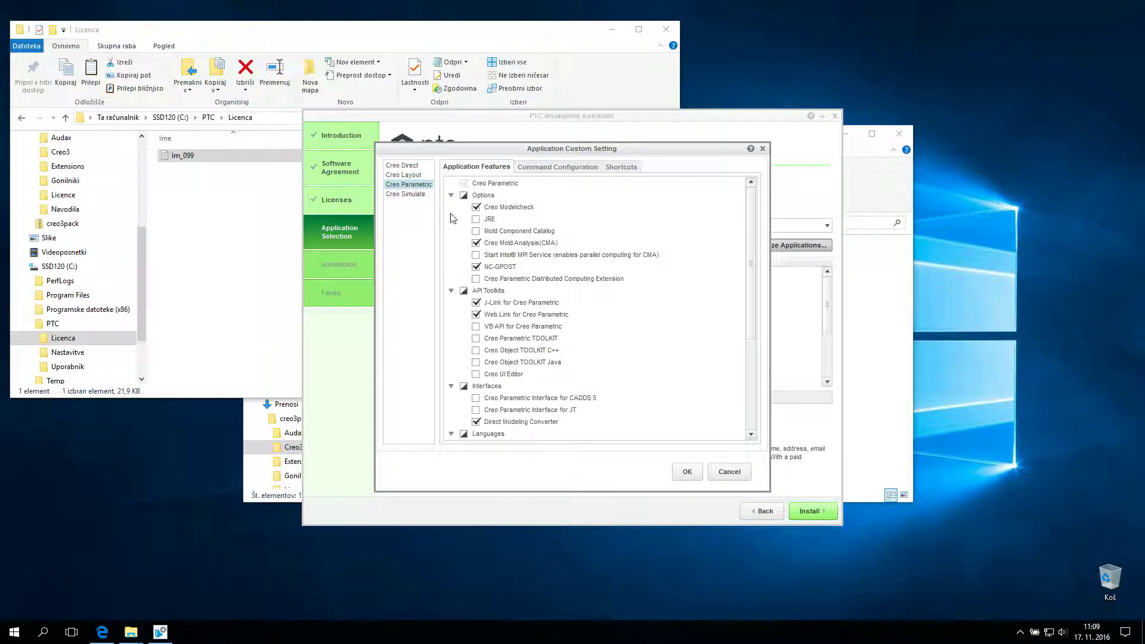
click(464, 195)
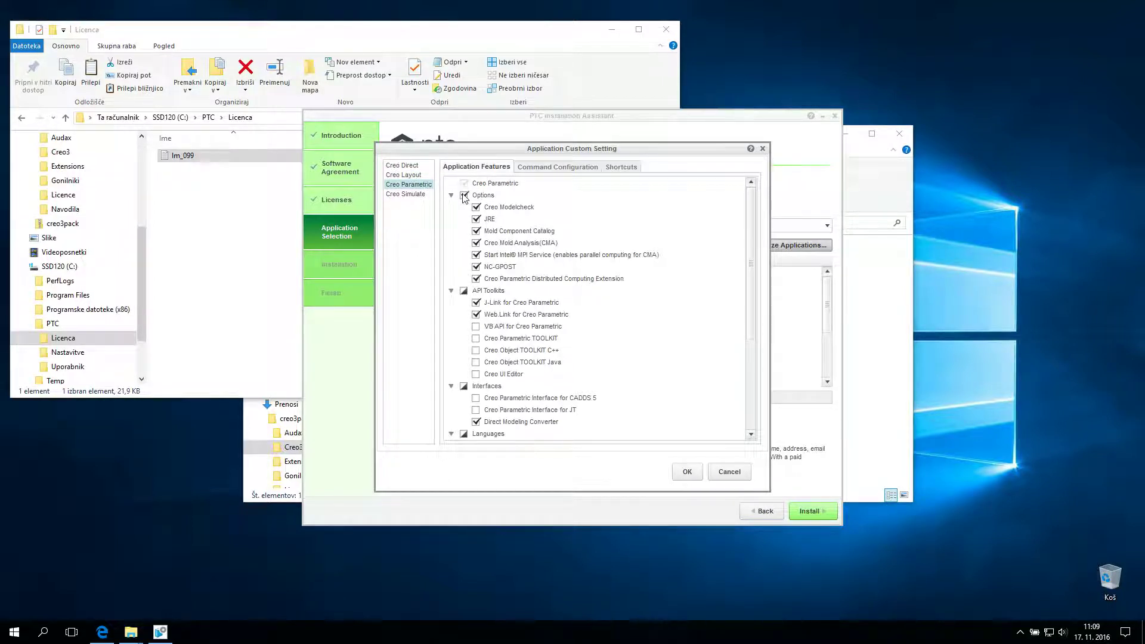
click(464, 291)
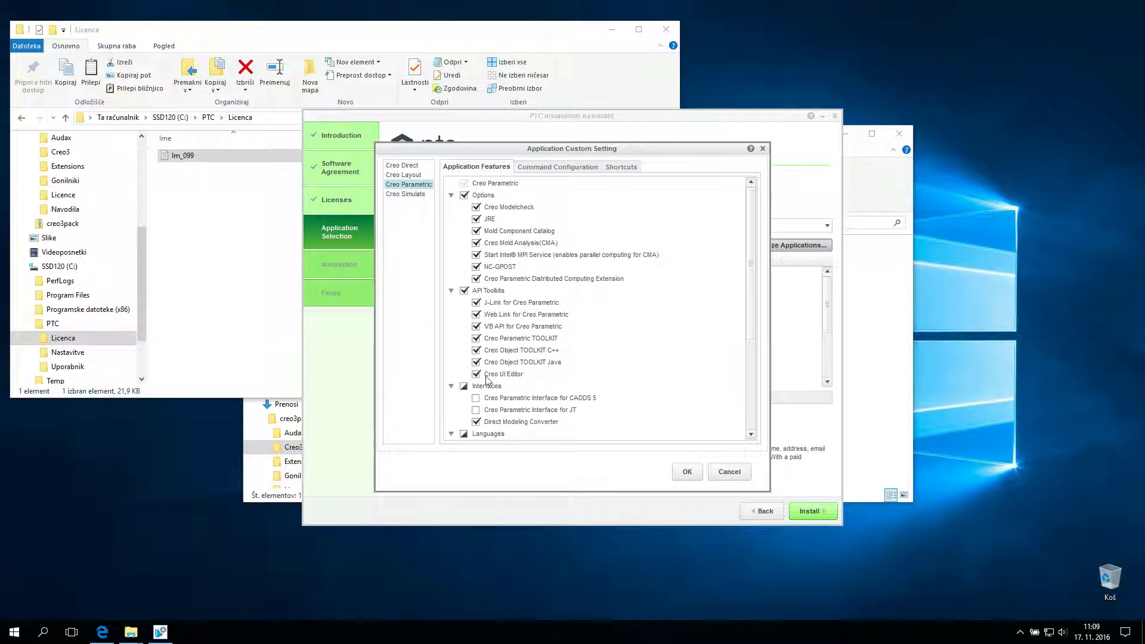
click(464, 386)
scroll(498, 386, down, 5)
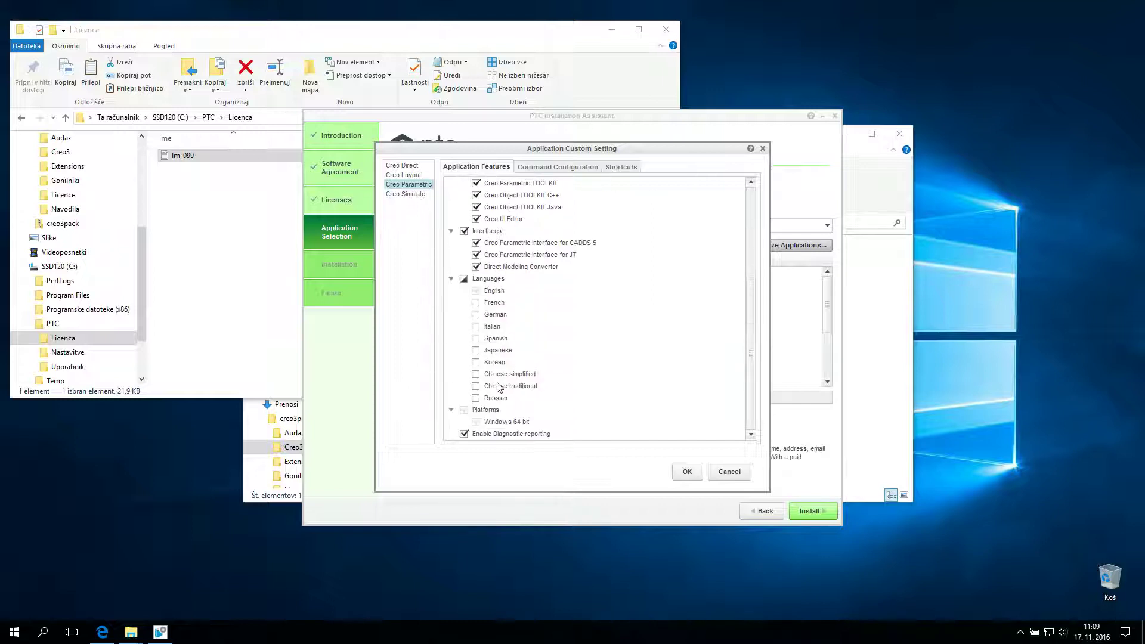
Step: Include Verification Models for Creo Simulate, apply the custom settings, and disable diagnostic data collection for the applications
click(422, 197)
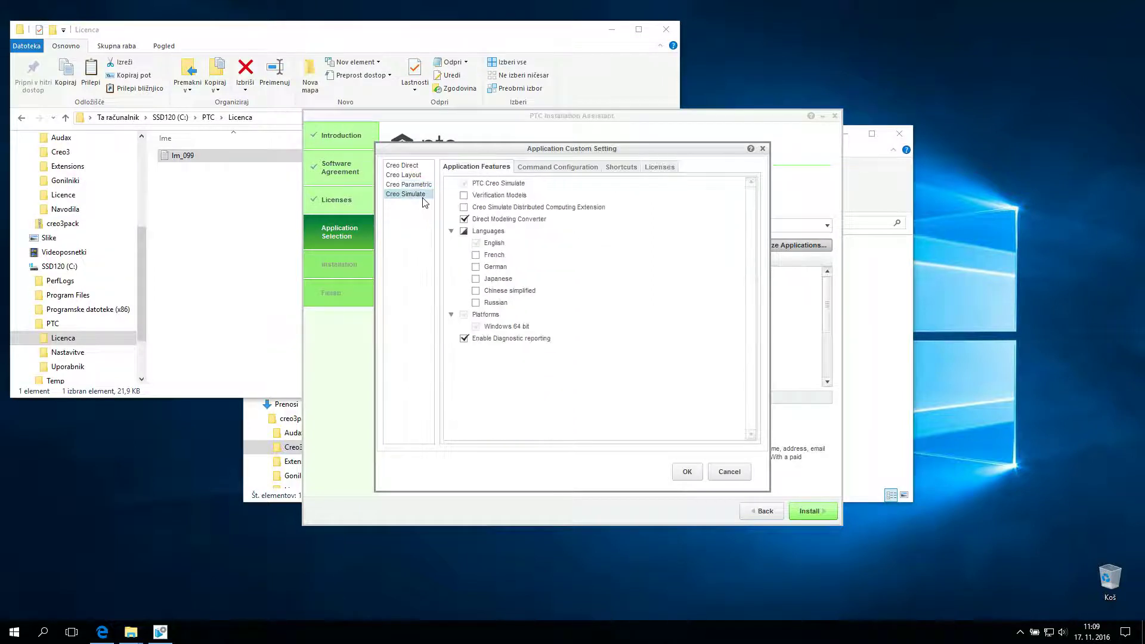
click(464, 195)
click(686, 472)
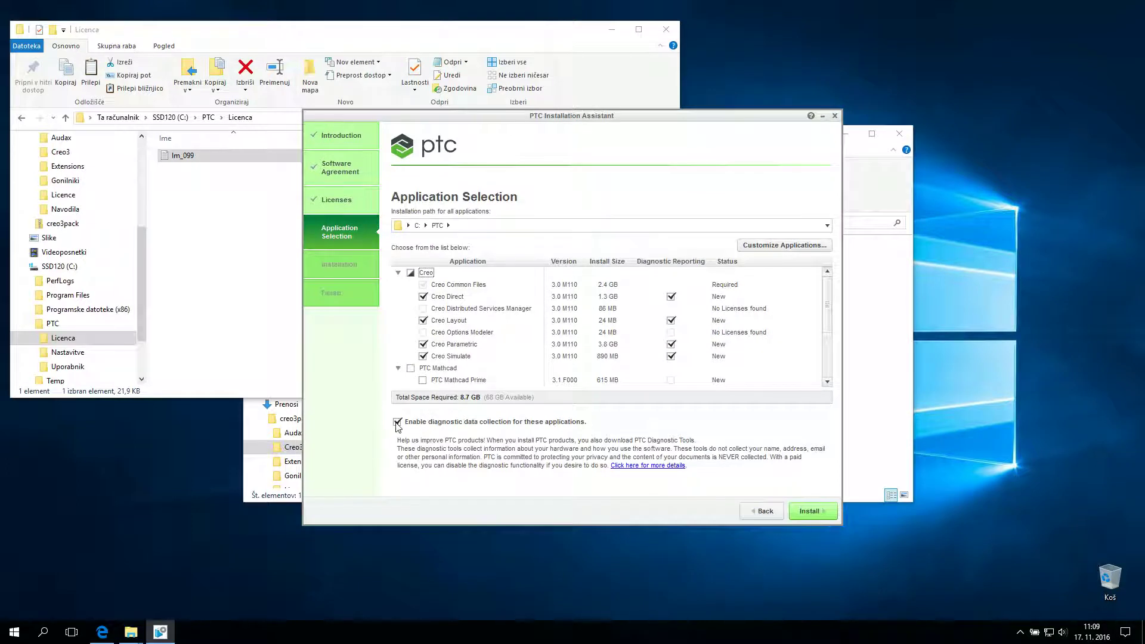
click(397, 422)
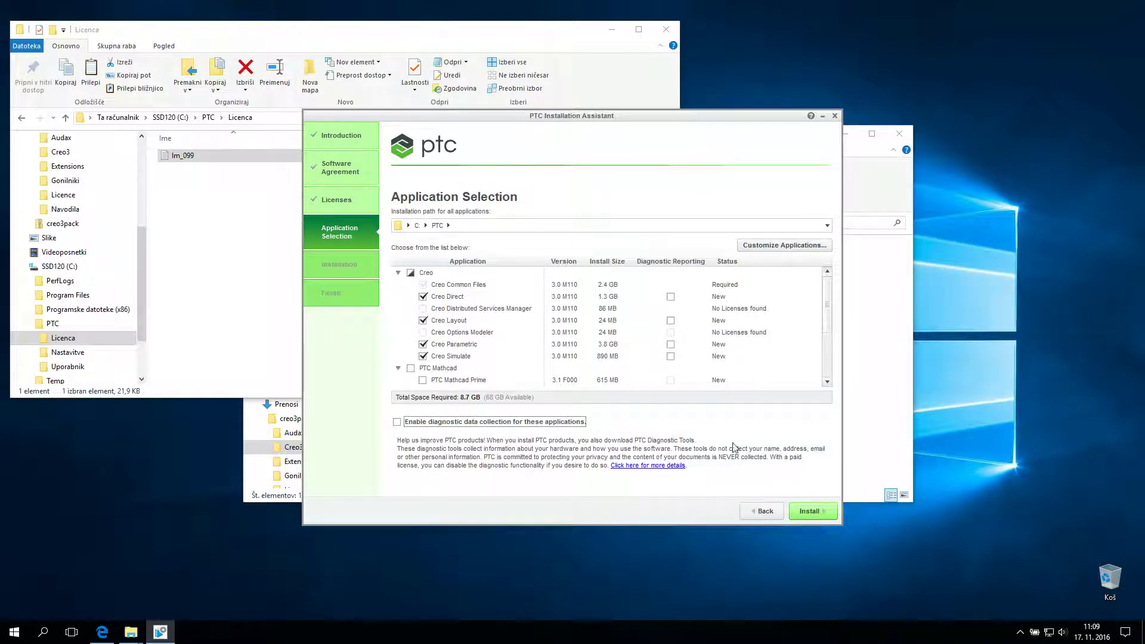
Step: Install the selected Creo applications, allow the MPI process manager through the firewall on domain networks, and finish the PTC Installation Assistant
click(811, 512)
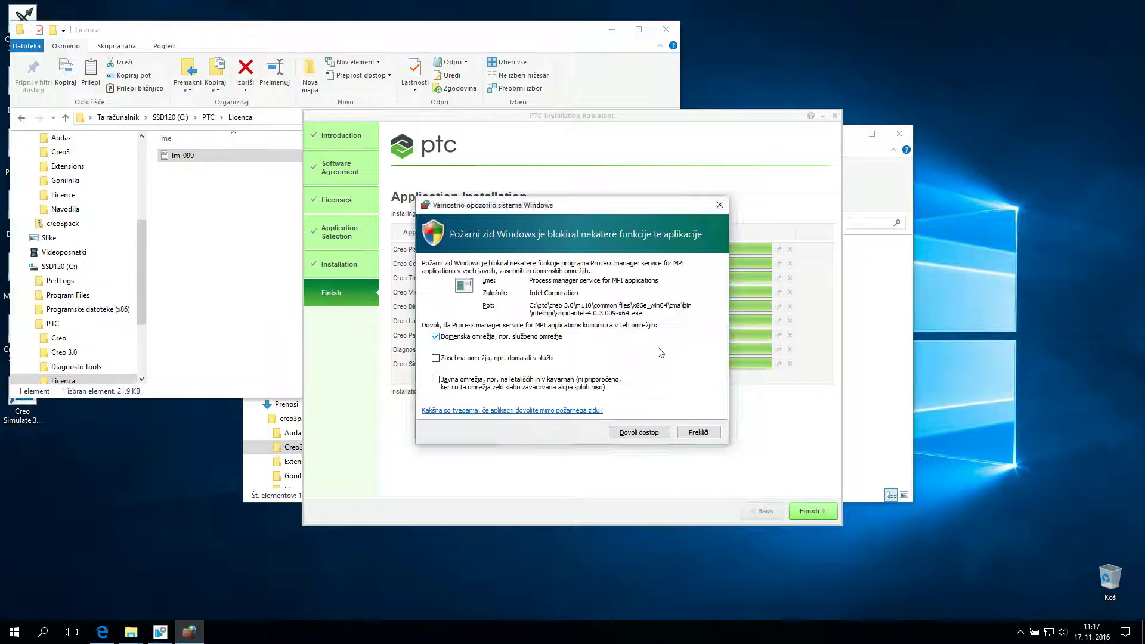
click(634, 433)
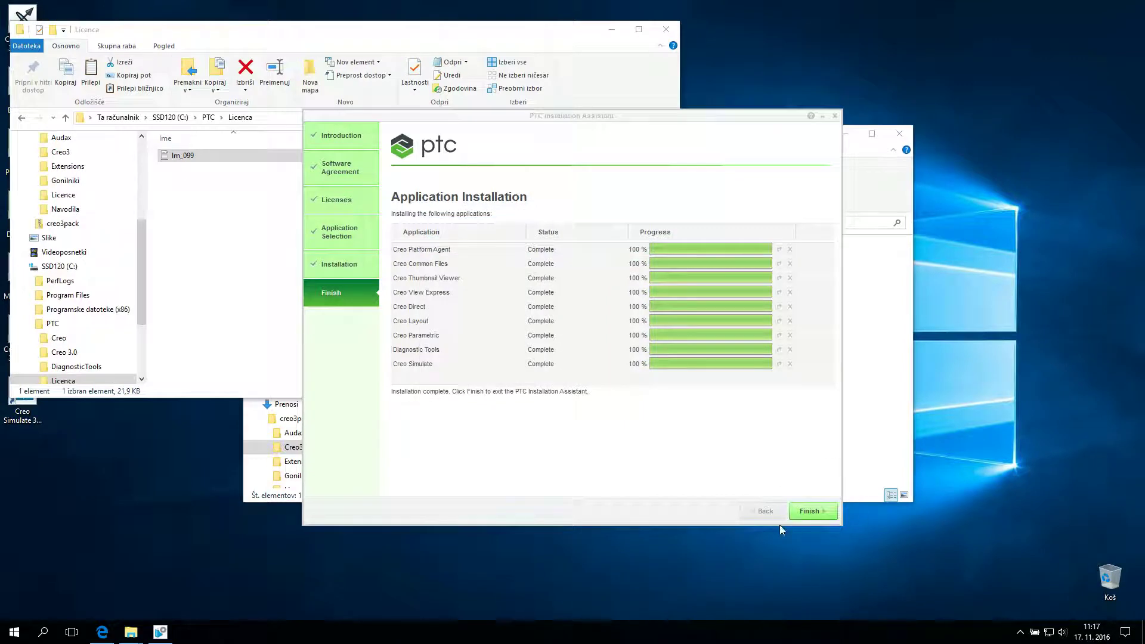
click(810, 512)
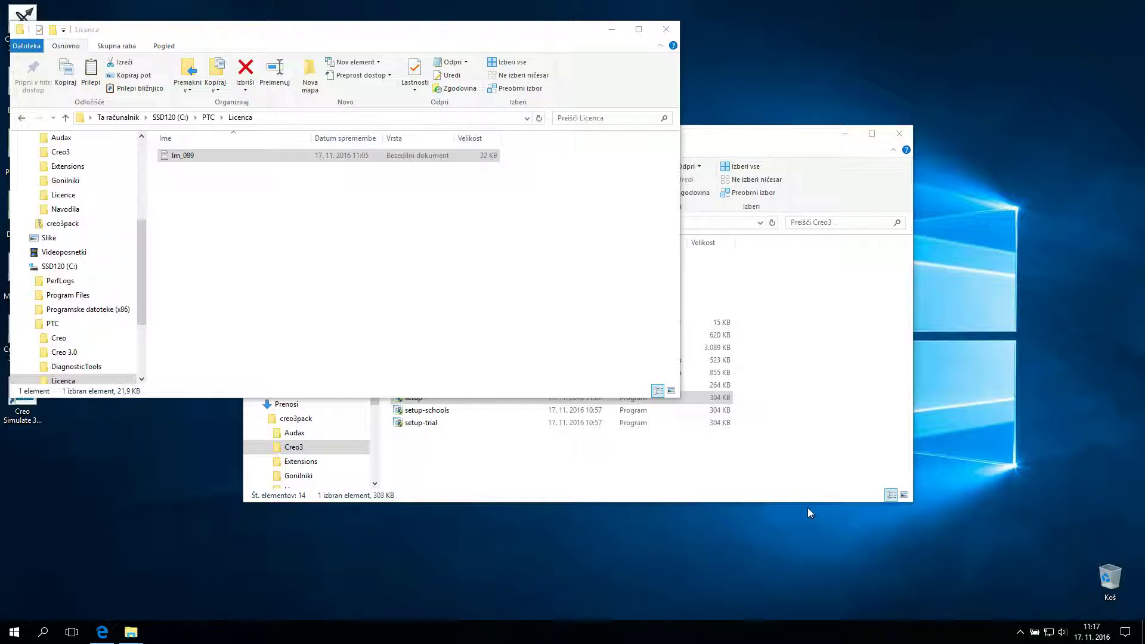
Step: Open the sharing settings for specific people on the Nastavitve folder in C:\PTC
drag(297, 39, 377, 46)
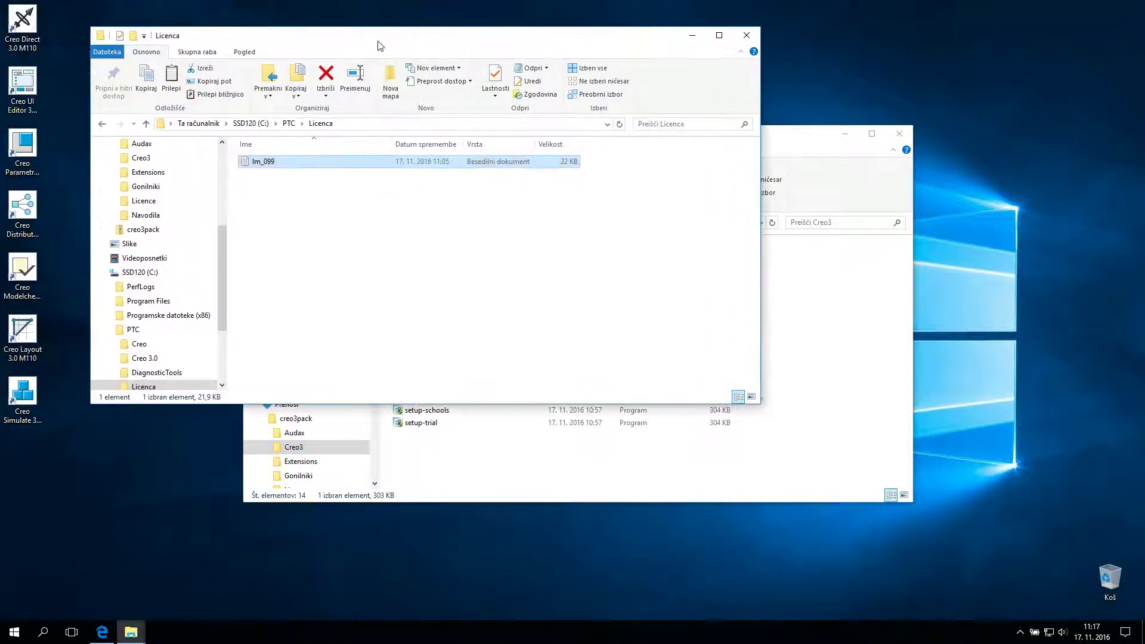
click(131, 331)
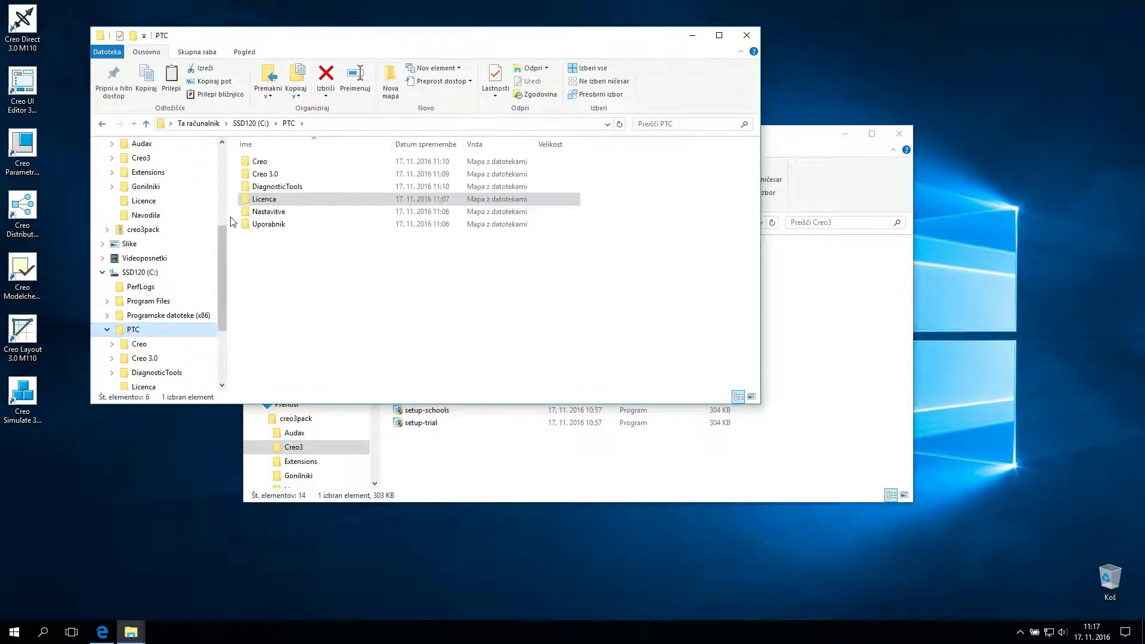
click(265, 212)
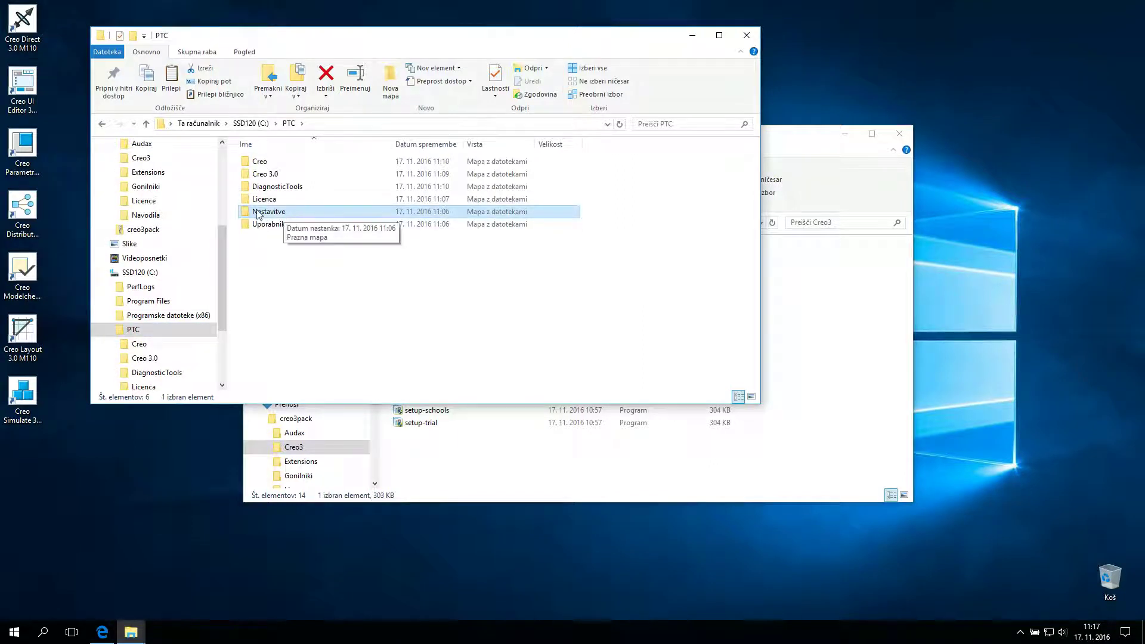
right_click(285, 210)
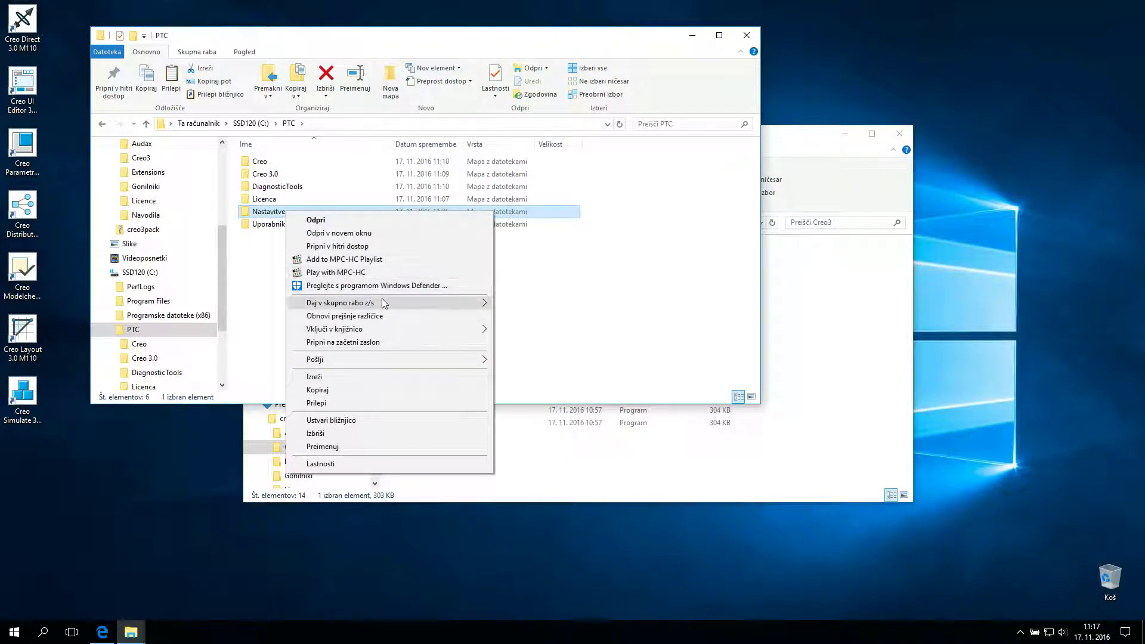
mouse_move(381, 302)
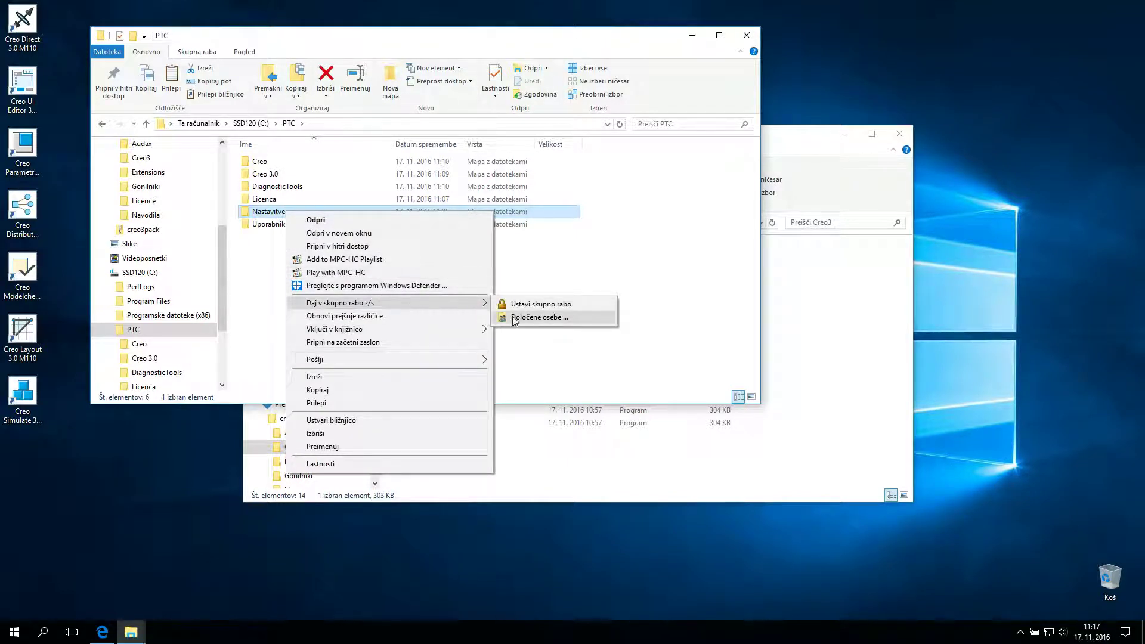
click(557, 317)
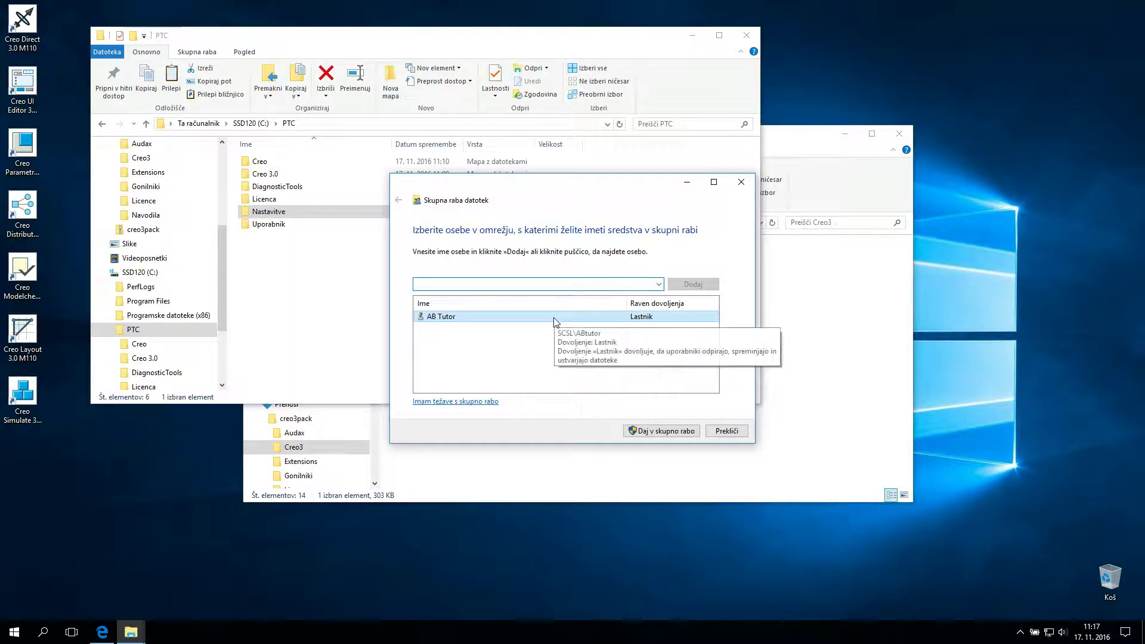
Step: Share the Nastavitve folder with Everyone at the Branje/pisanje (read/write) permission level and complete the sharing wizard
click(658, 284)
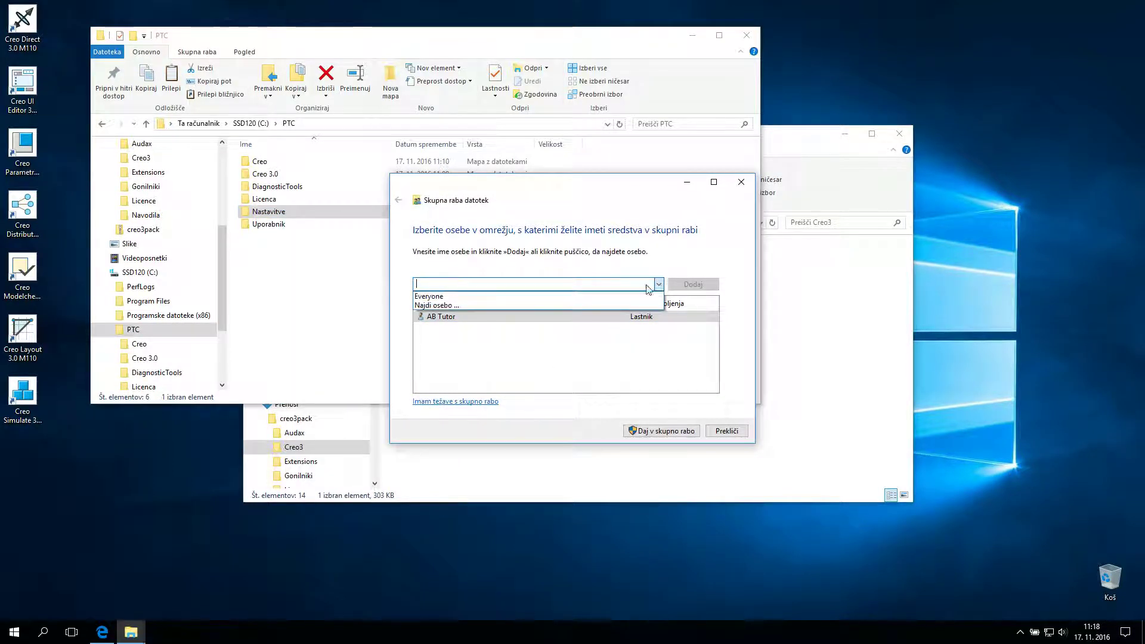
click(438, 297)
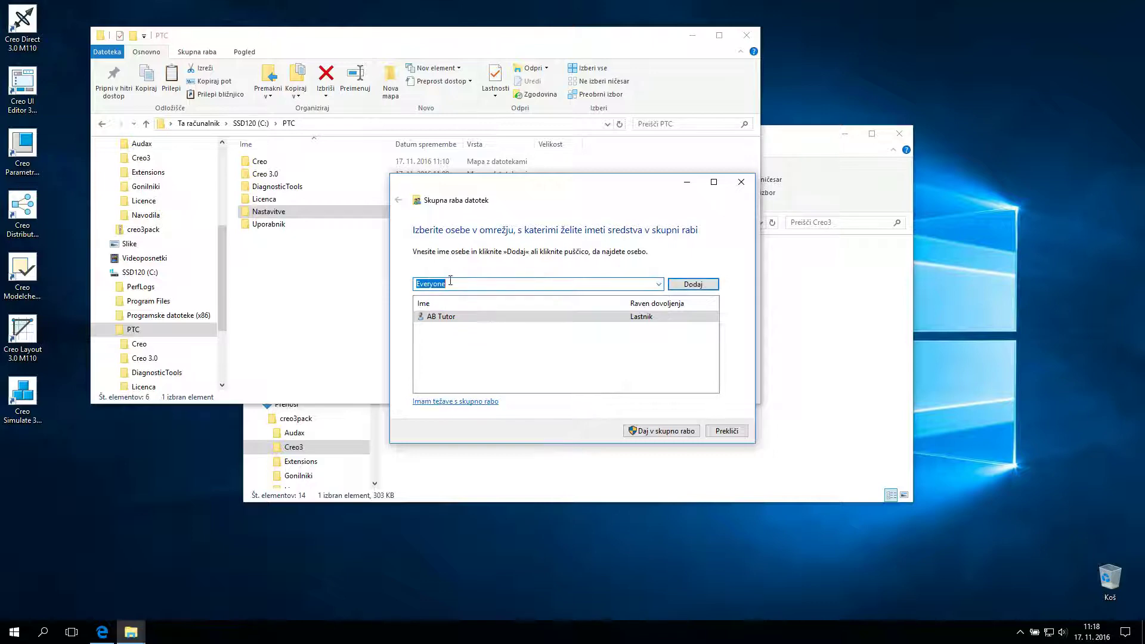
click(694, 286)
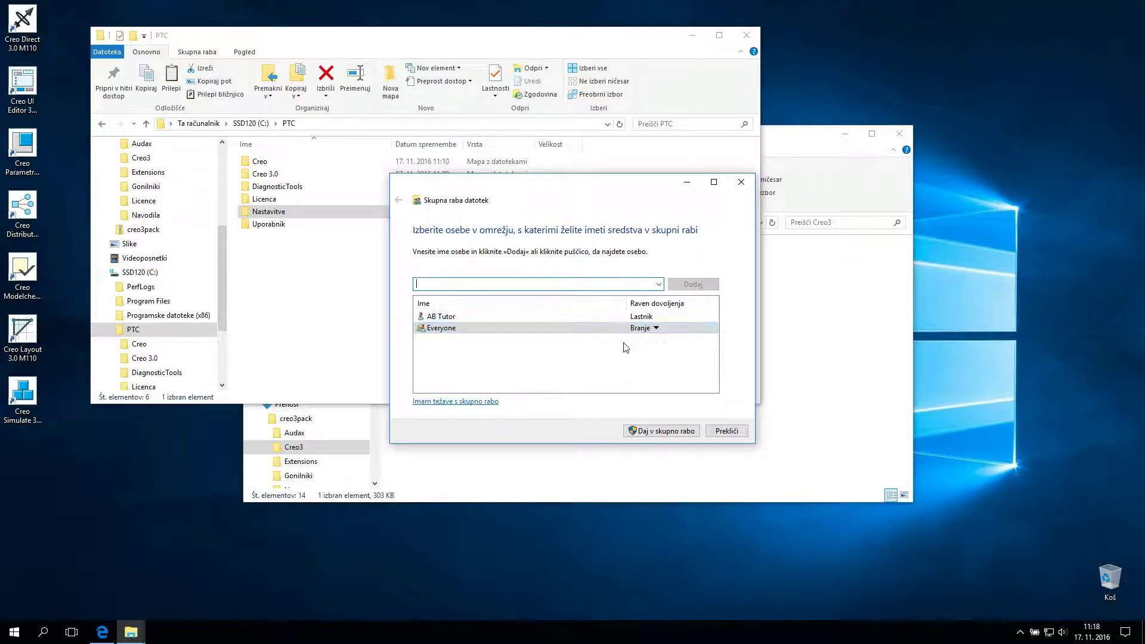
click(655, 328)
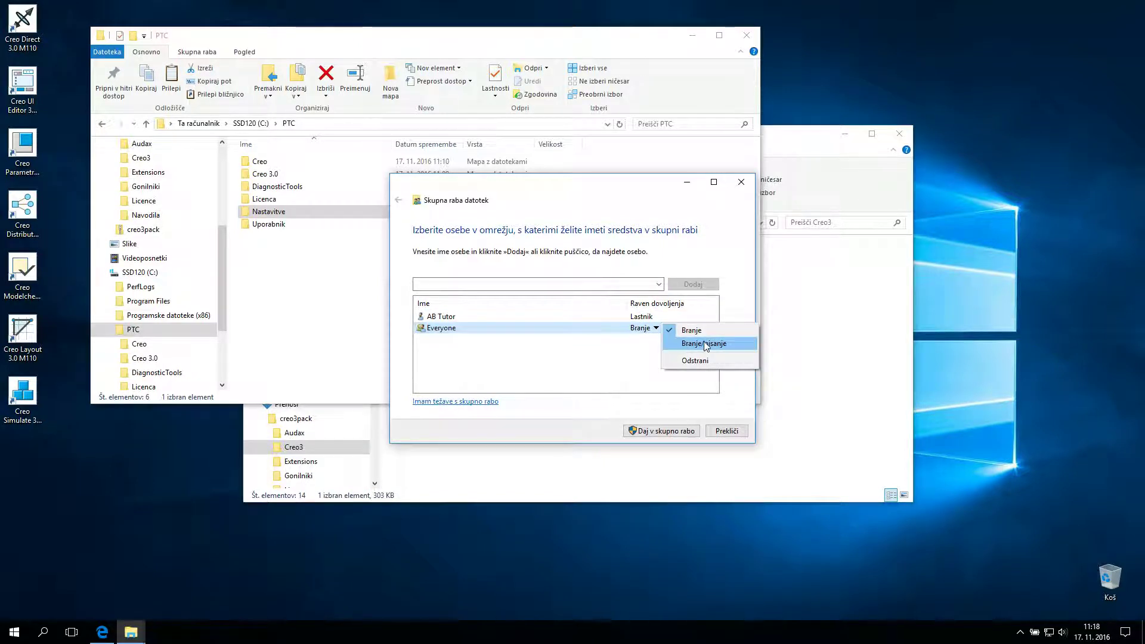
click(725, 351)
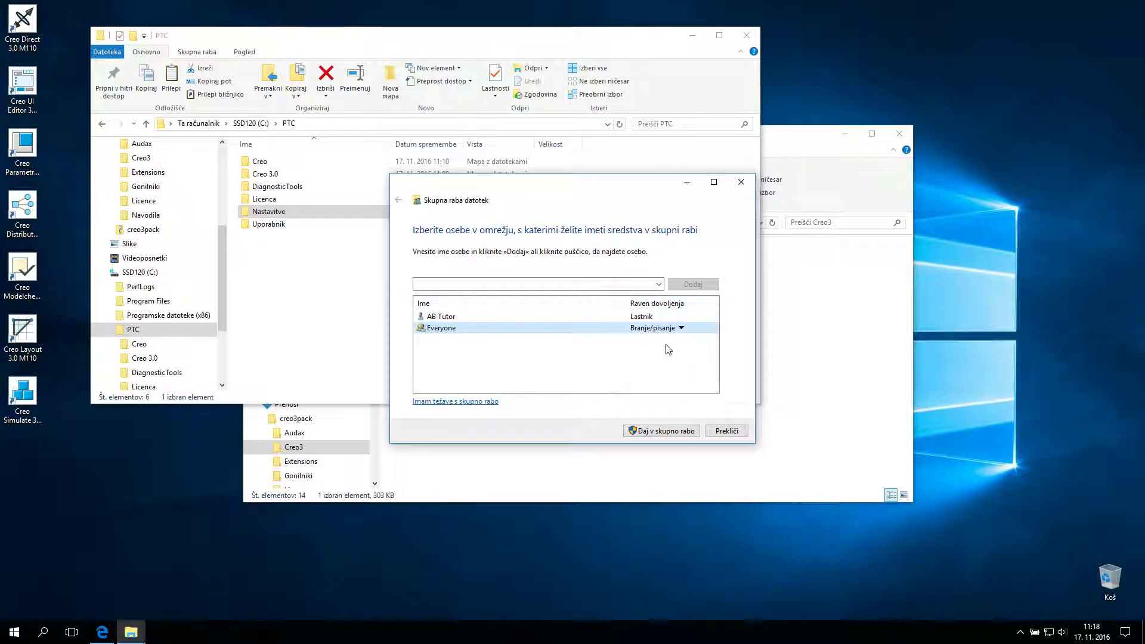
click(662, 431)
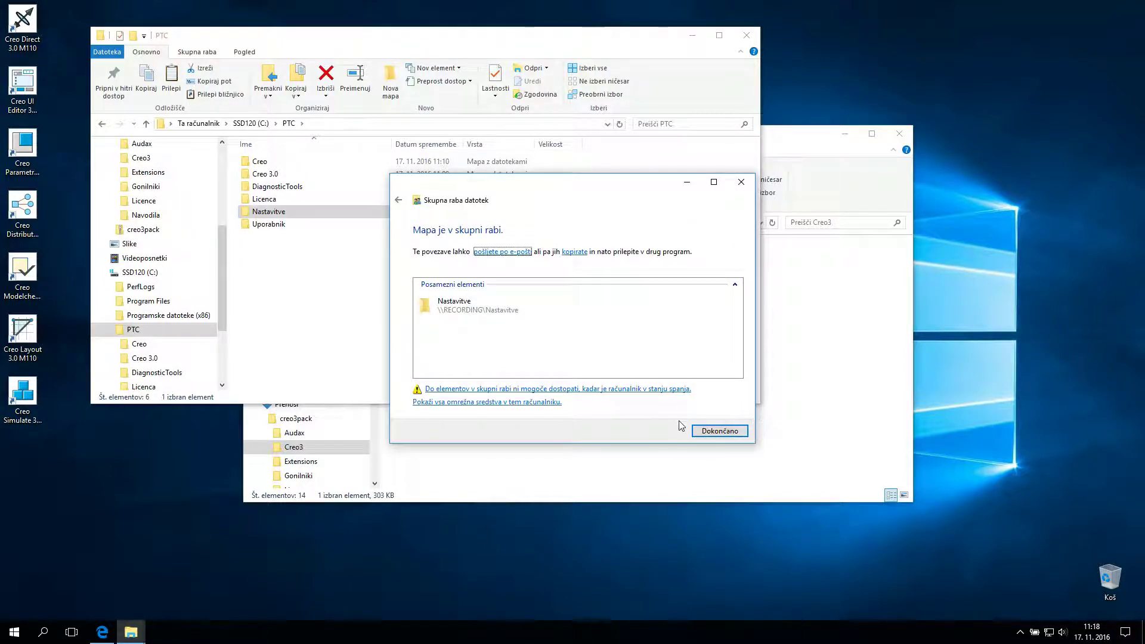
click(705, 431)
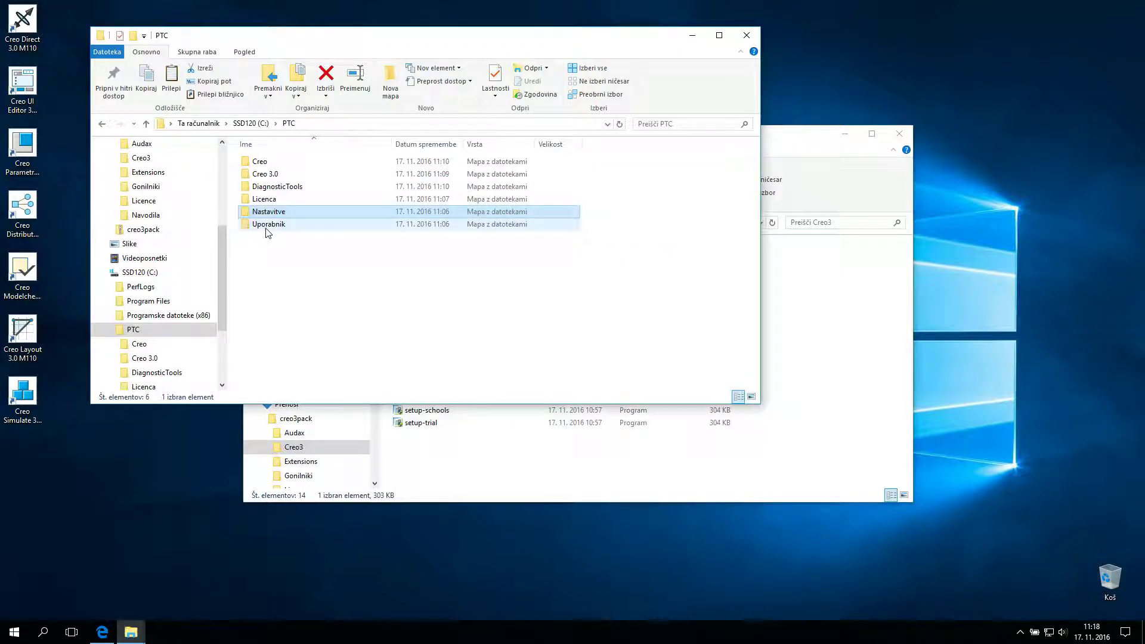
Step: Prepare a network drive mapping on this computer with drive letter P: and the folder \\recording\nastavitve
drag(226, 244, 226, 188)
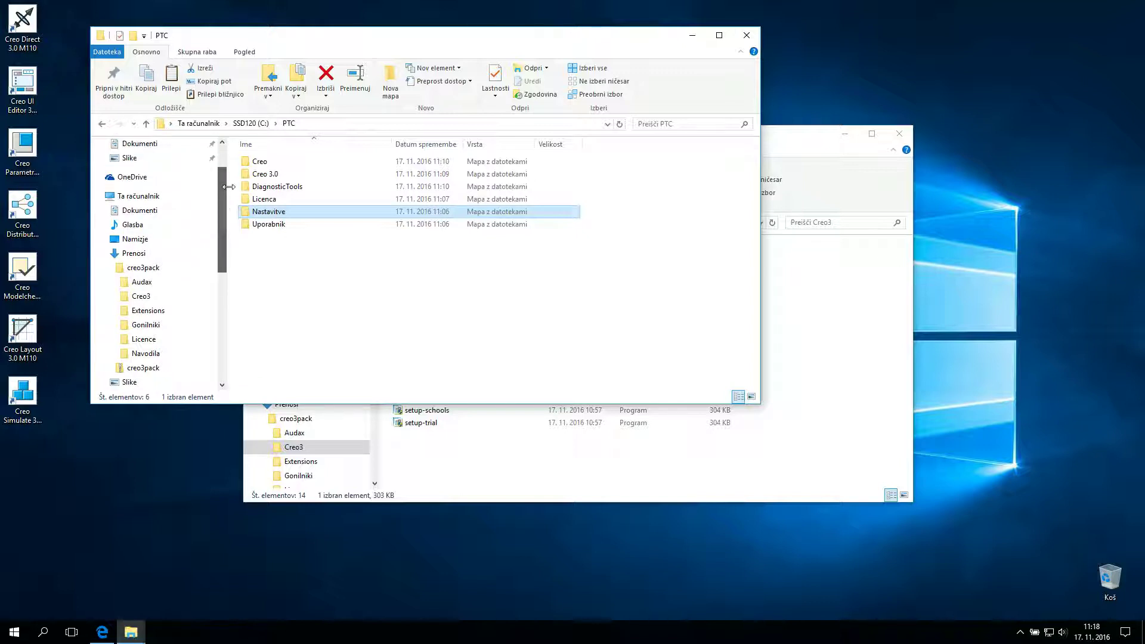
right_click(138, 198)
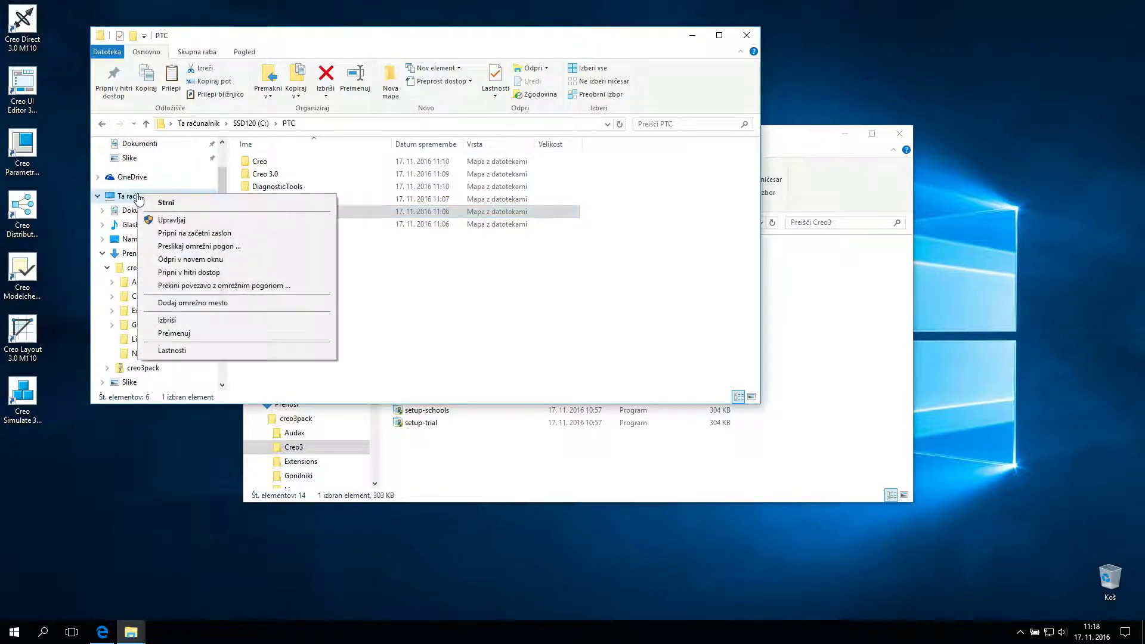
click(218, 246)
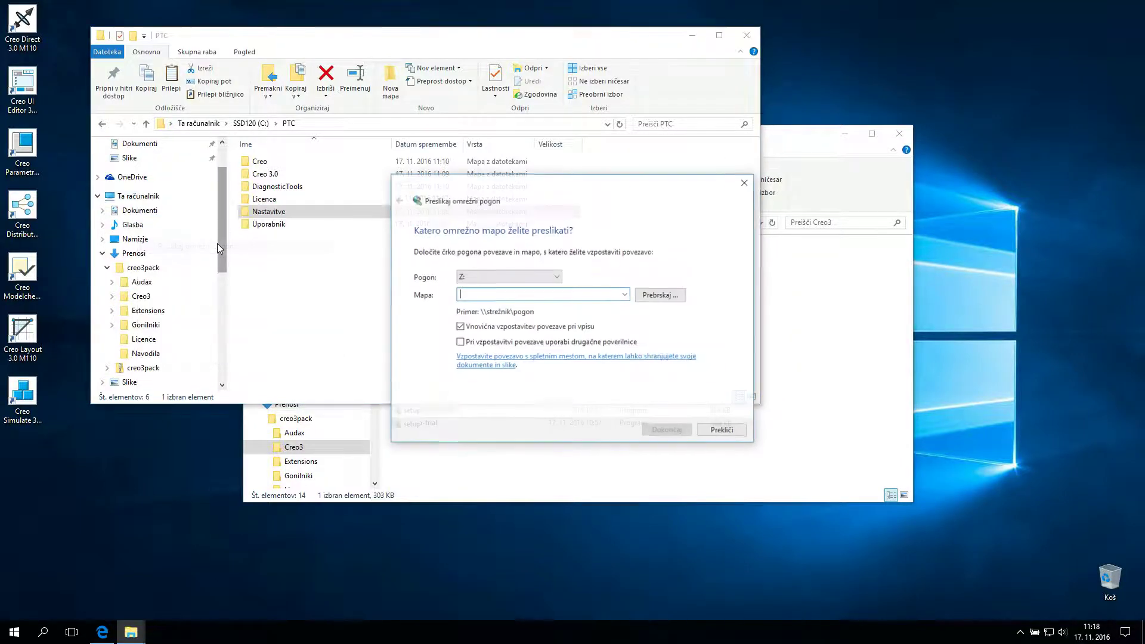
click(482, 278)
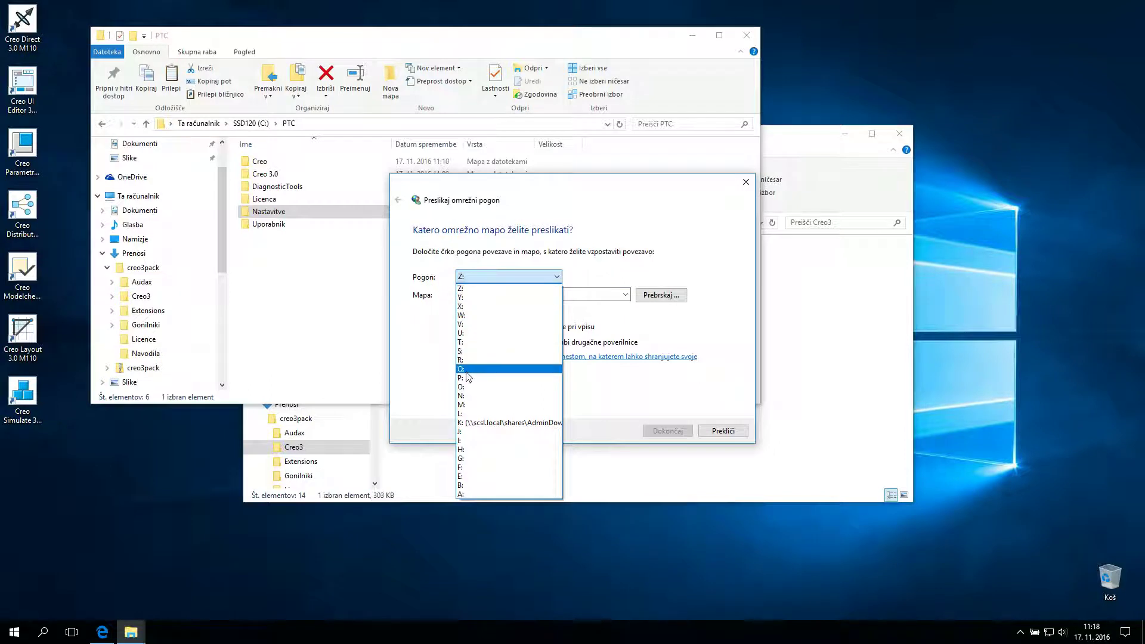
click(467, 377)
click(499, 294)
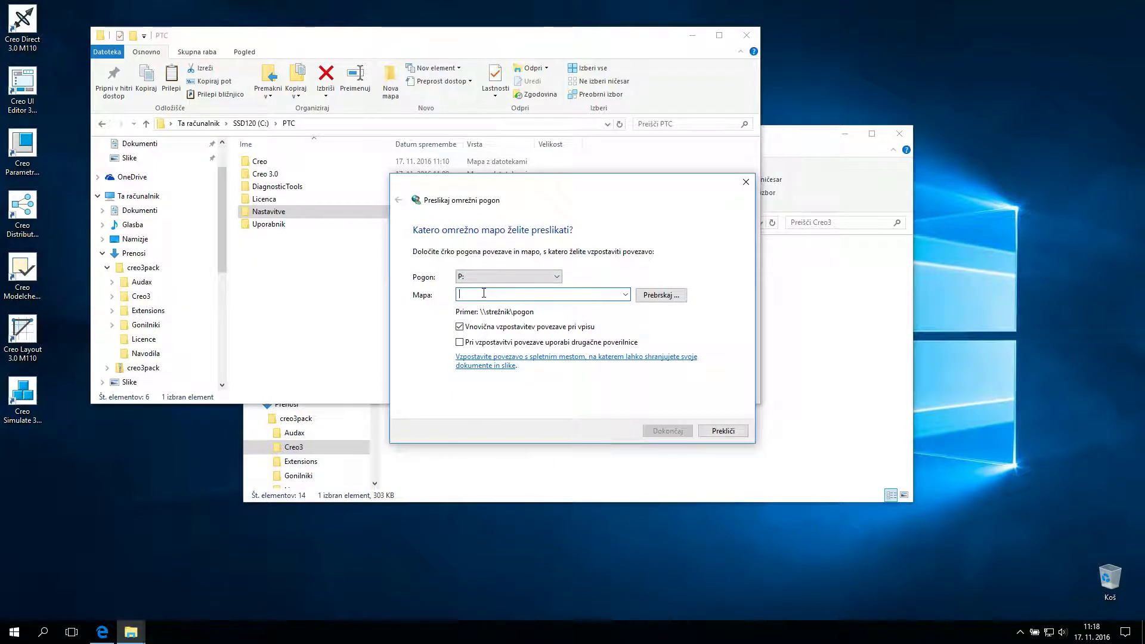
text(\recording\nastavitve)
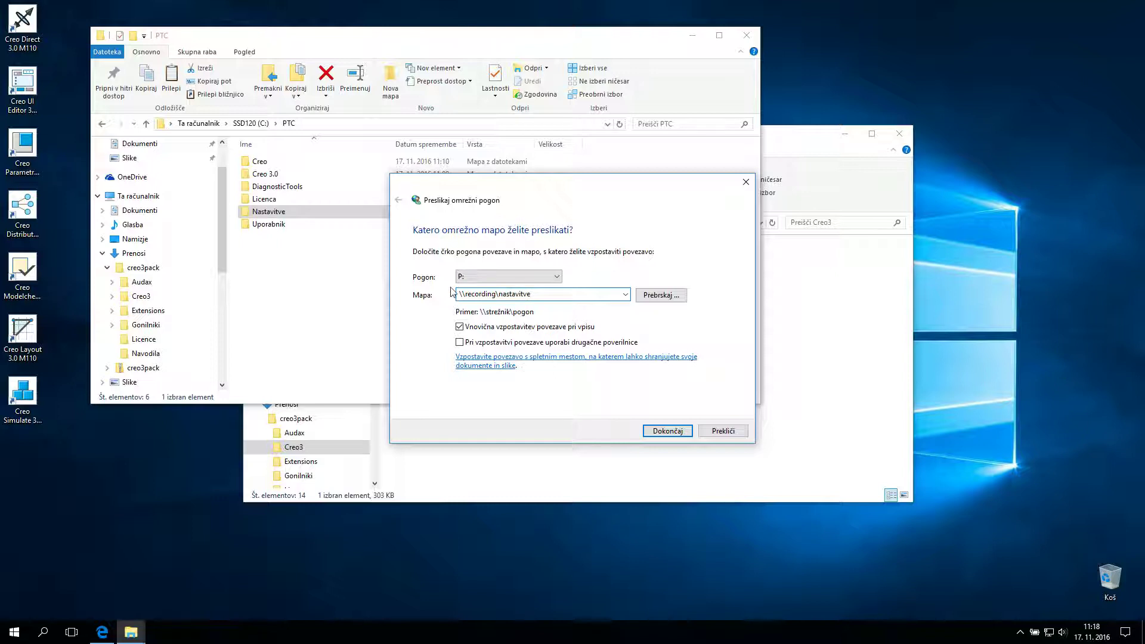
Step: Check the computer name used in the network path in the Windows system information, and close that window
drag(468, 293, 494, 294)
right_click(17, 629)
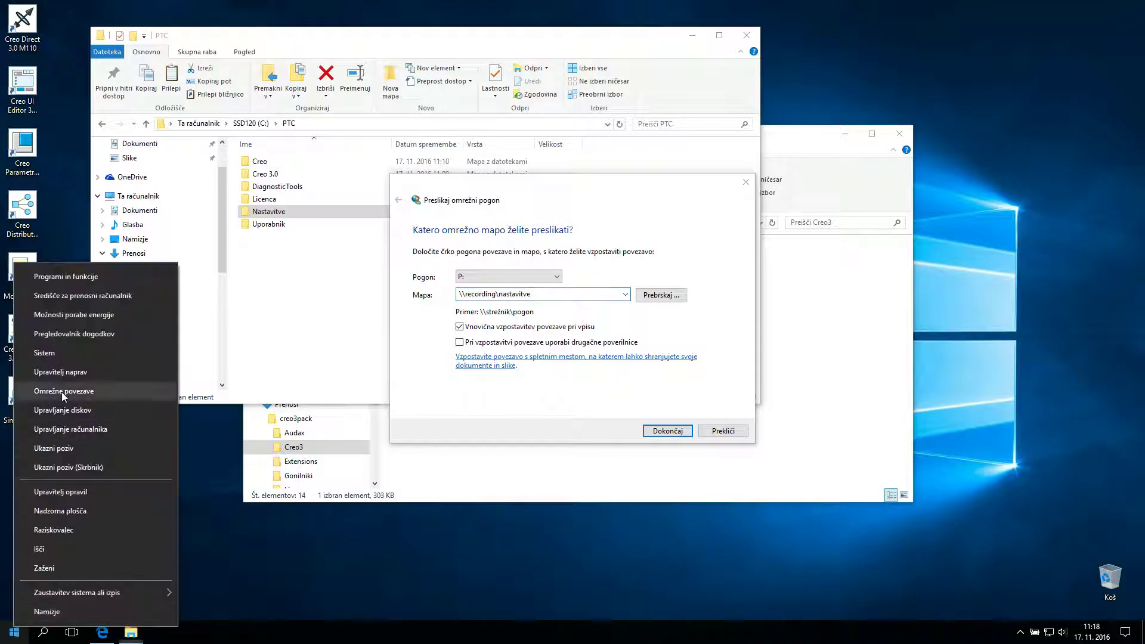
click(43, 352)
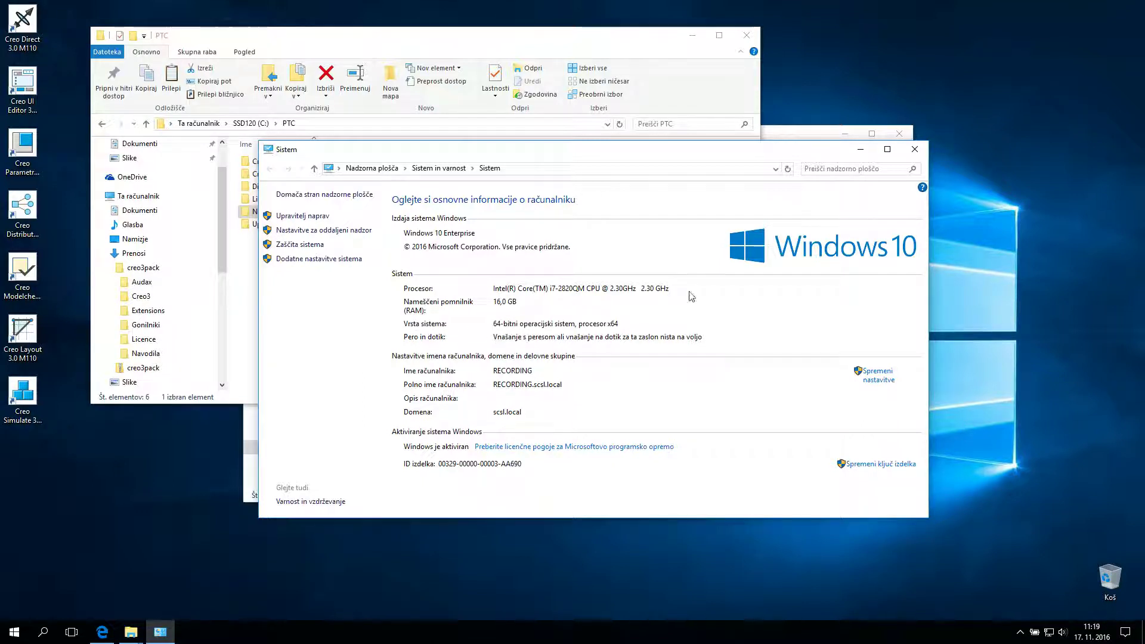
click(915, 150)
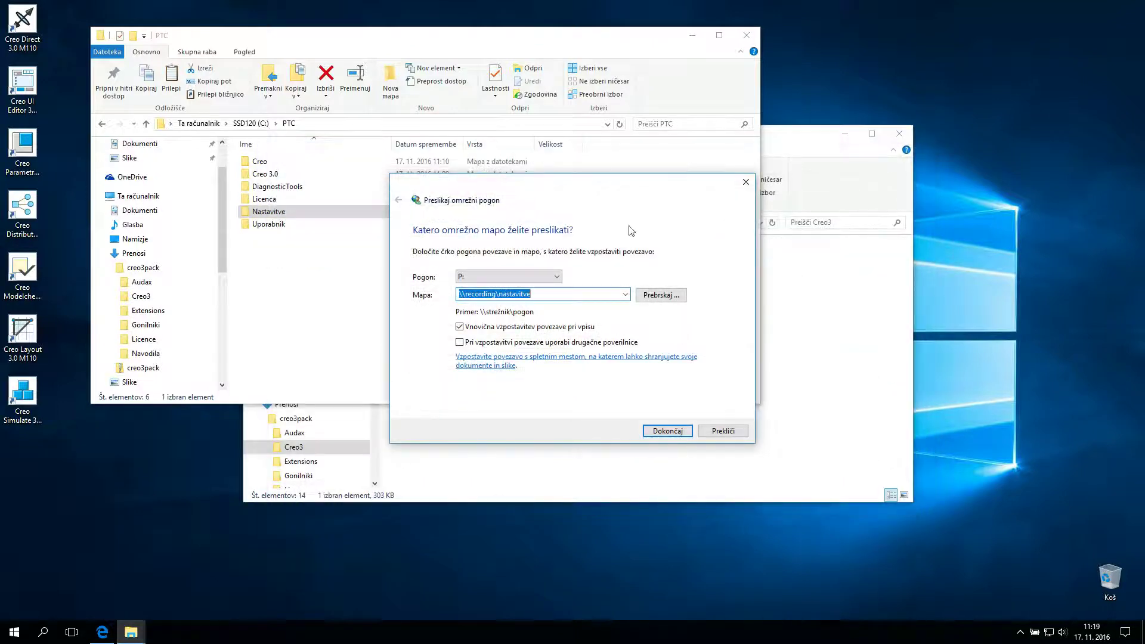
Step: Complete the P: network drive mapping and close the newly opened drive window
click(548, 291)
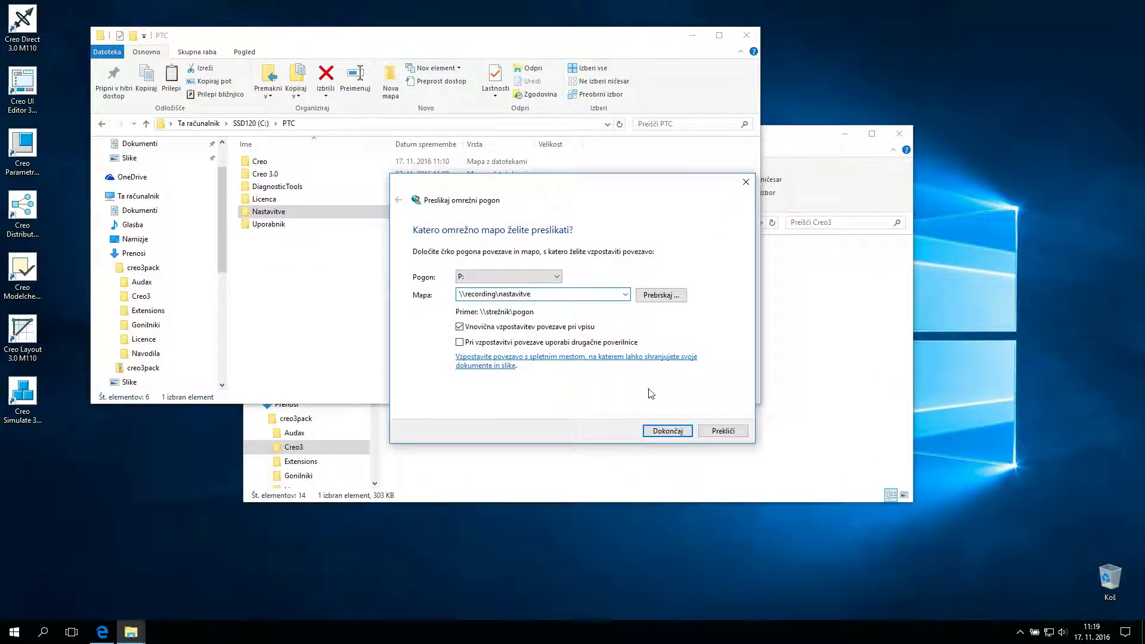
click(668, 432)
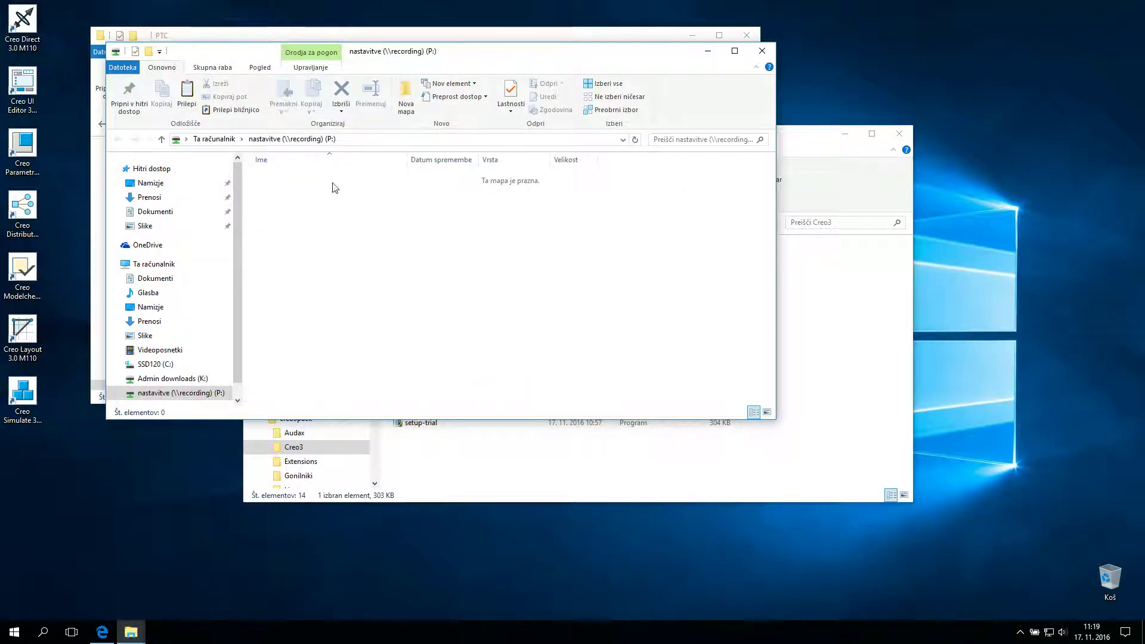
click(762, 51)
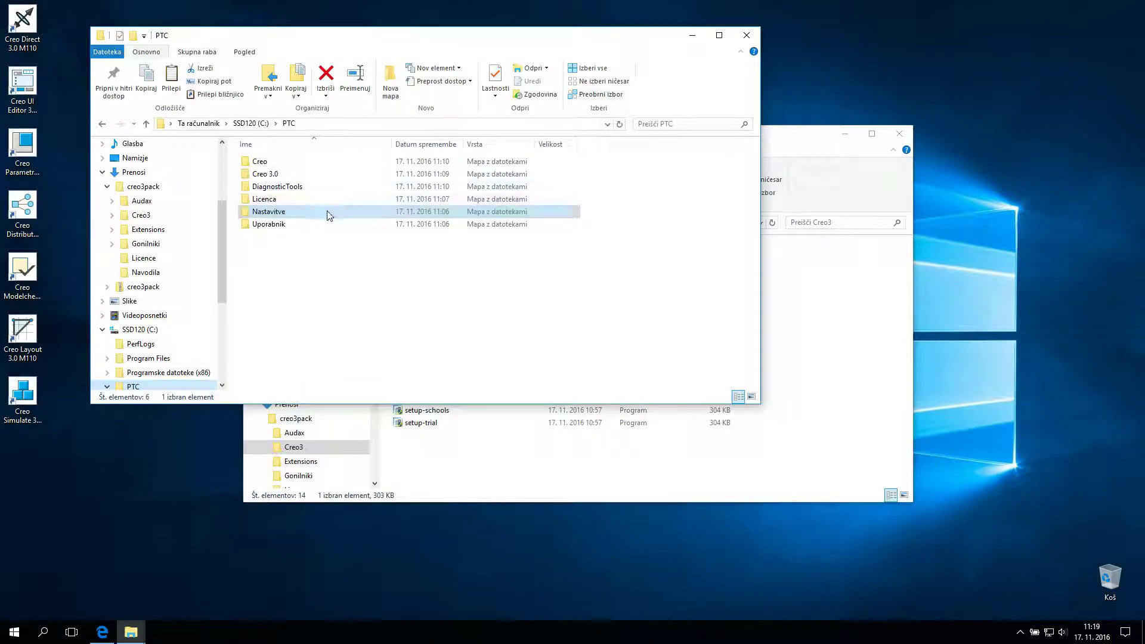
Step: Launch the Setup program from the Audax folder in Prenosi\creo3pack and continue past its welcome page to the PTC directory choice
click(154, 172)
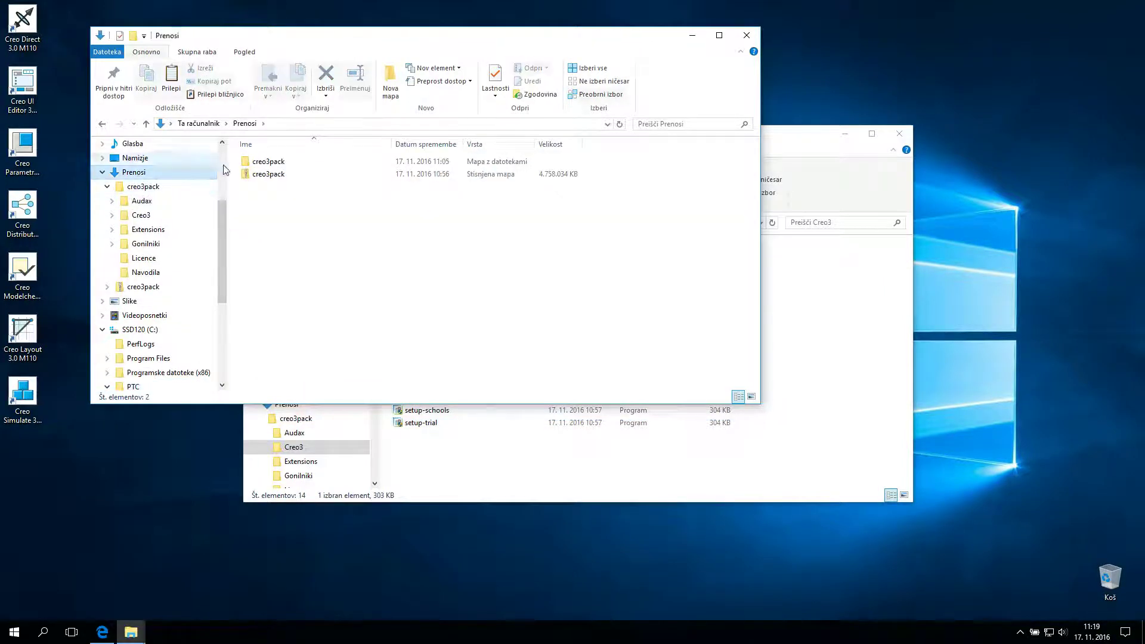
double_click(264, 163)
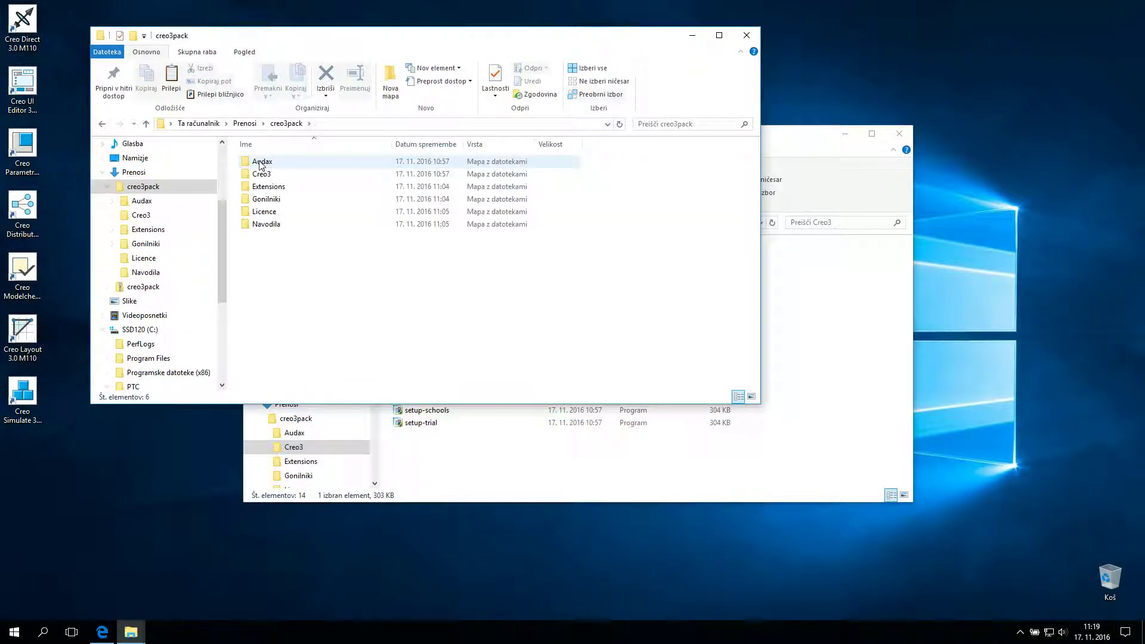
click(266, 165)
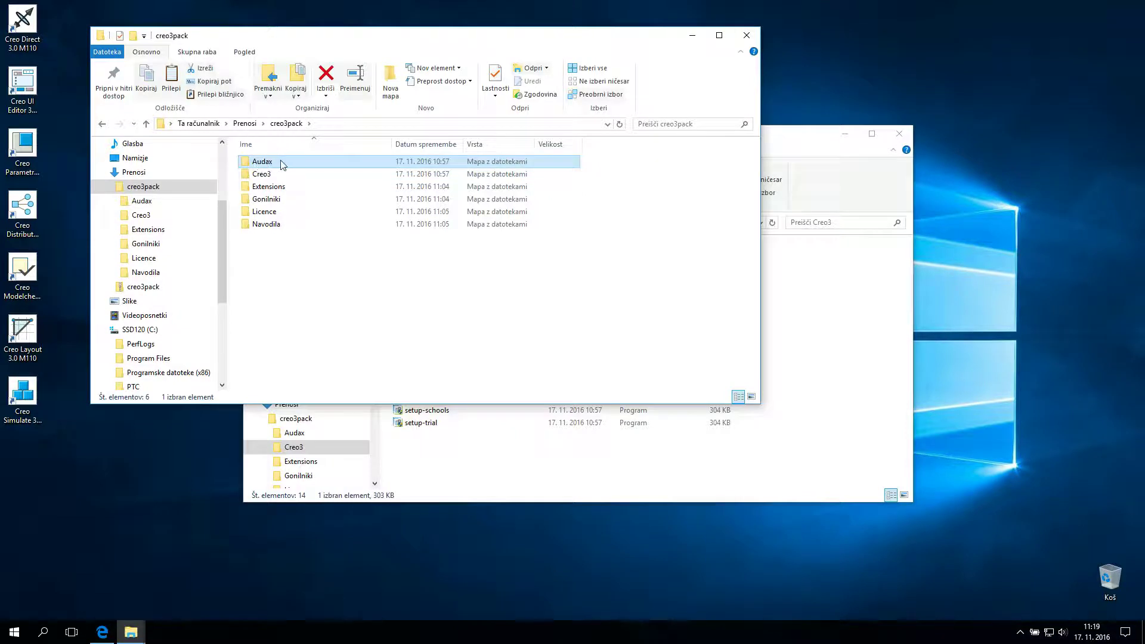
double_click(282, 165)
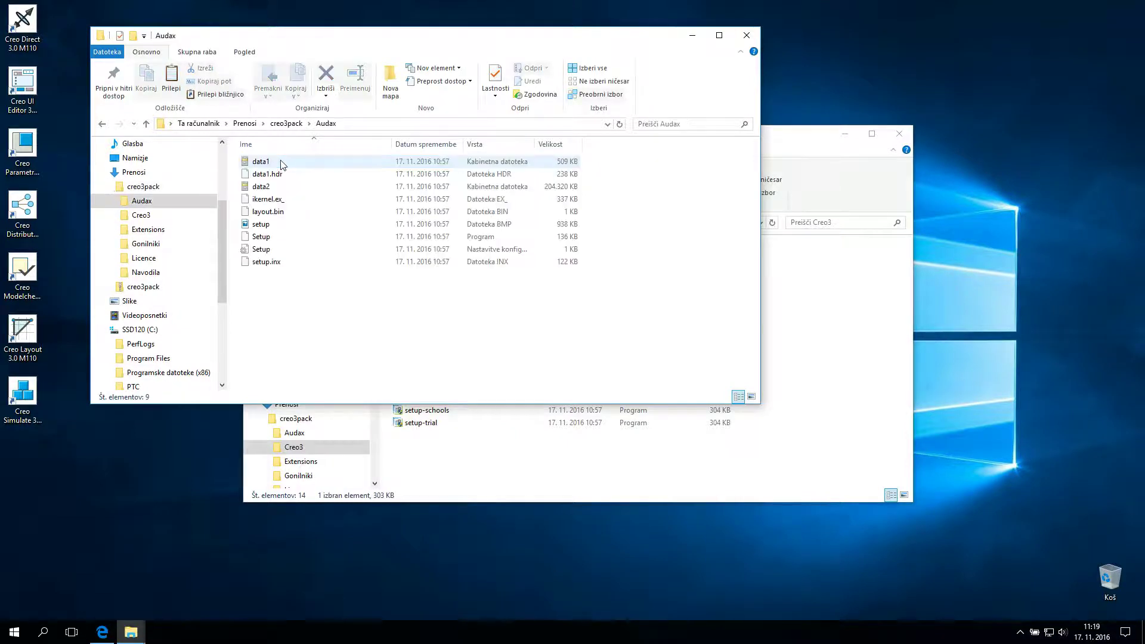
click(263, 239)
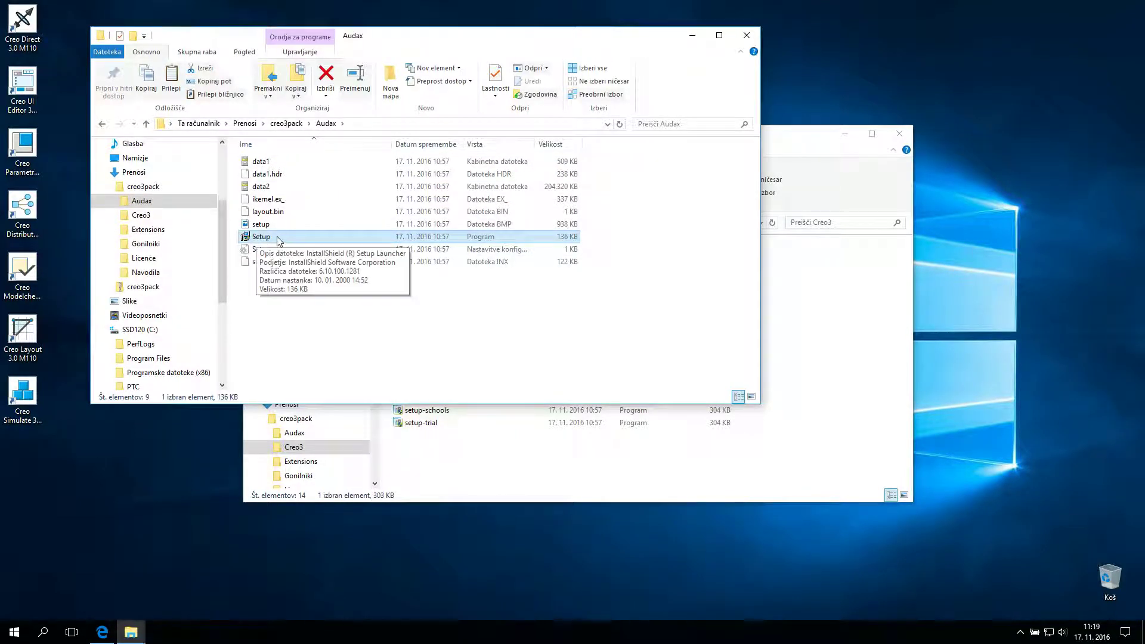
double_click(277, 237)
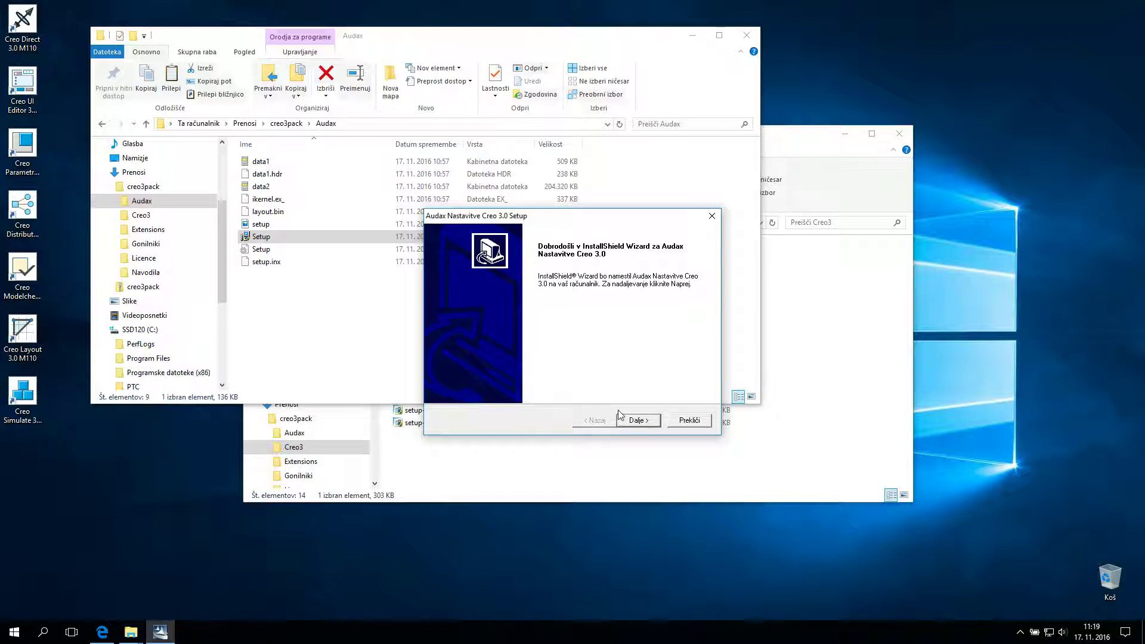
click(645, 420)
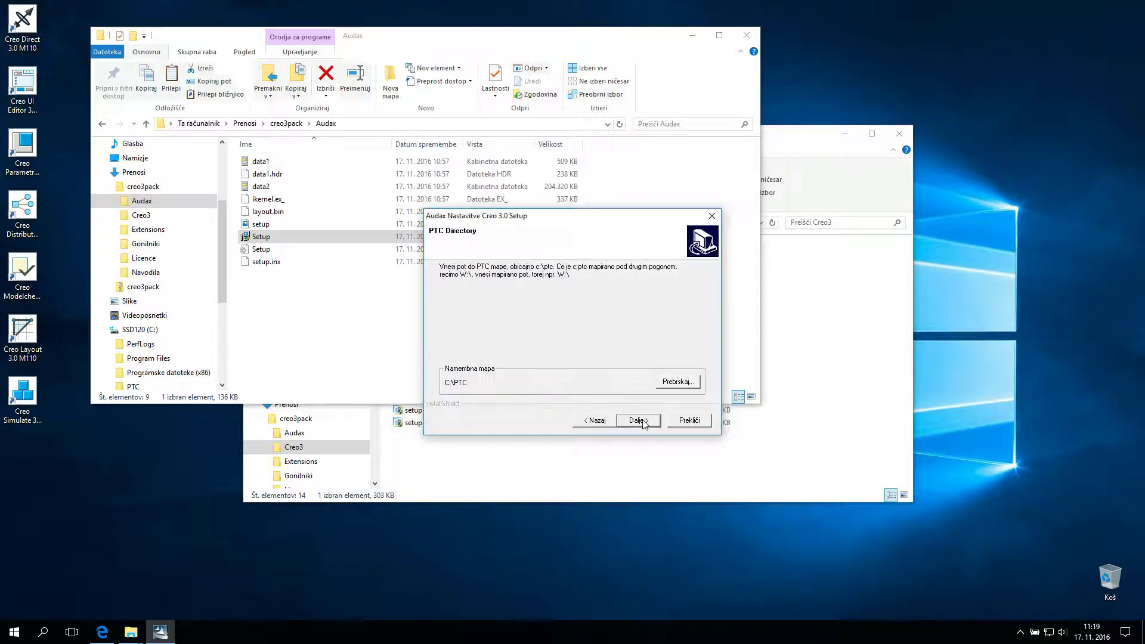
Step: Set the PTC directory of the Audax setup to C:\PTC\Nastavitve and continue to the Common Files directory choice
click(675, 383)
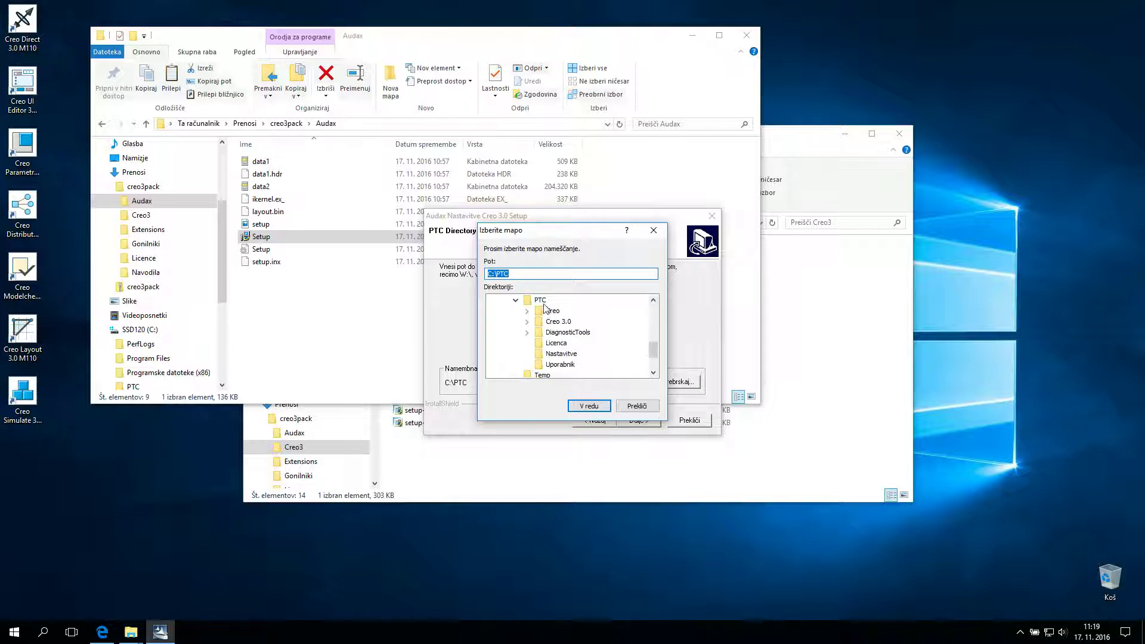
click(566, 354)
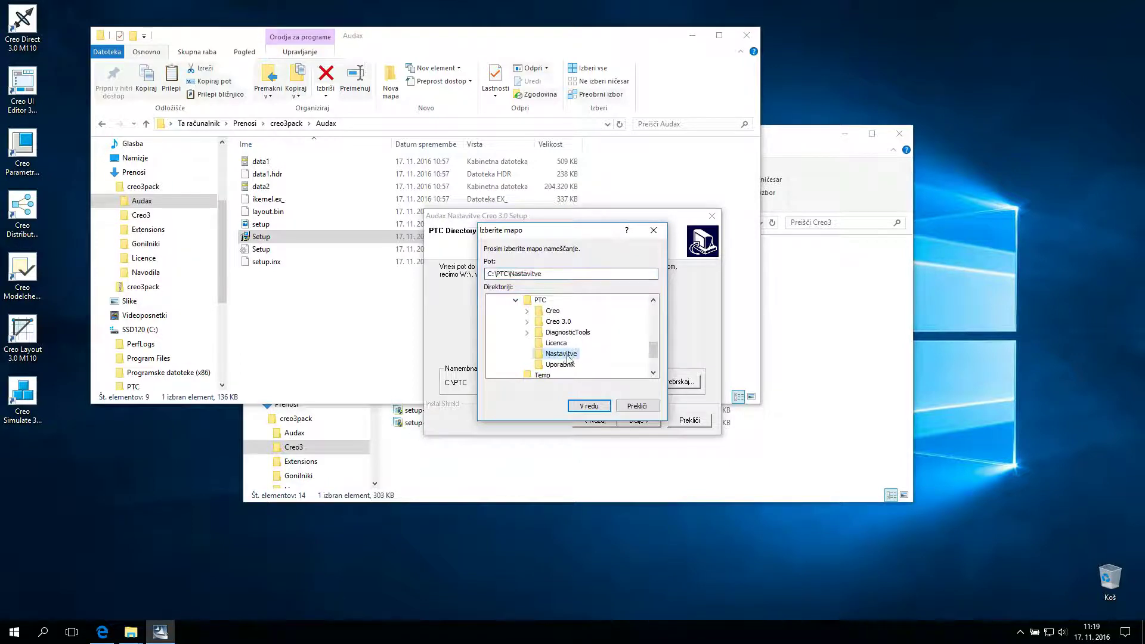
click(590, 407)
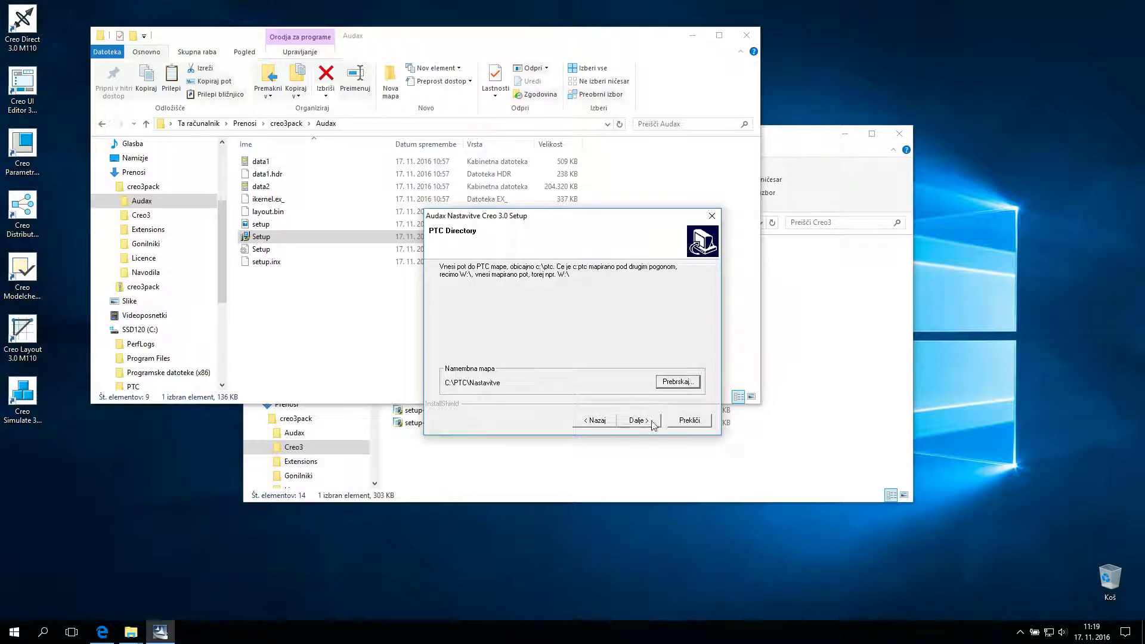
click(642, 422)
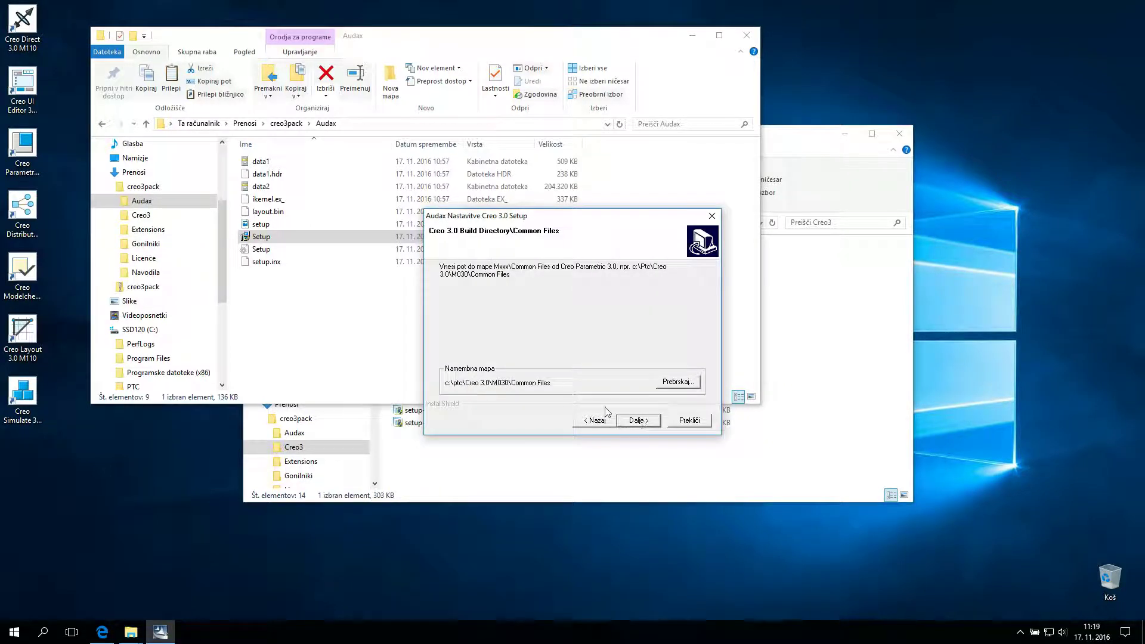
Step: Set the Creo 3.0 build directory to C:\PTC\Creo 3.0\M110\Common Files and continue to the start-in directory choice
click(680, 381)
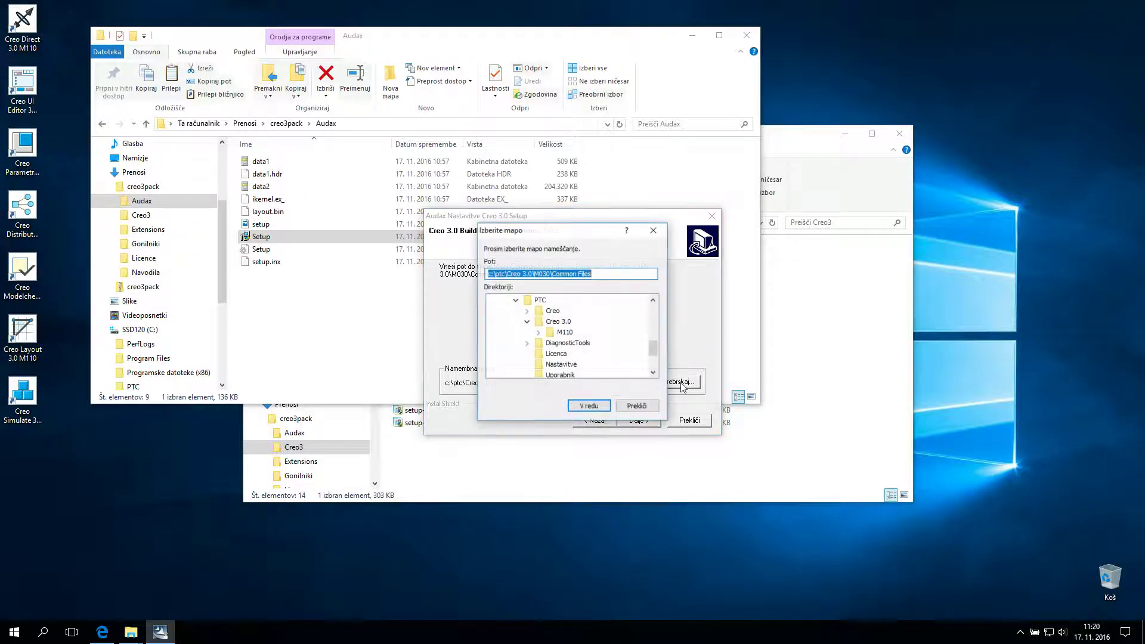
click(563, 332)
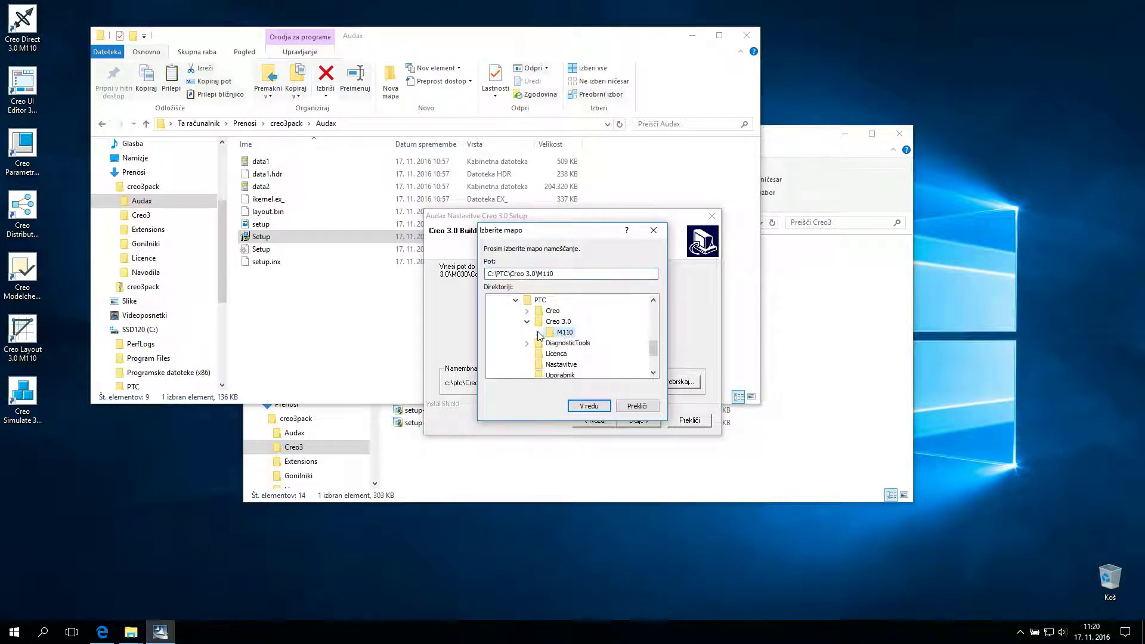
click(539, 333)
click(578, 322)
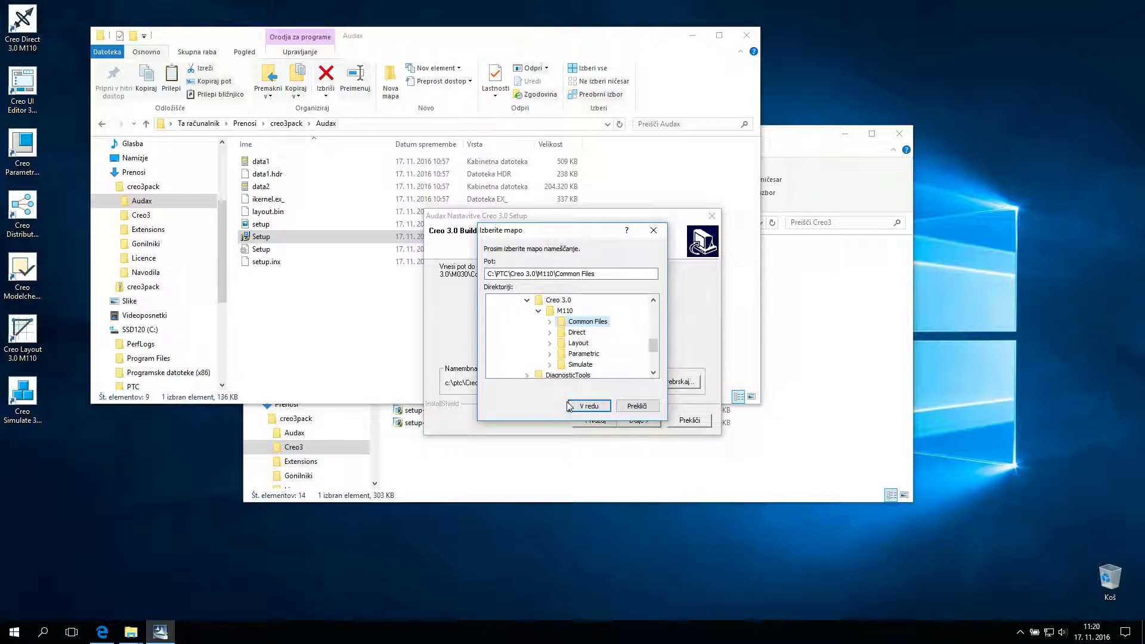
click(589, 405)
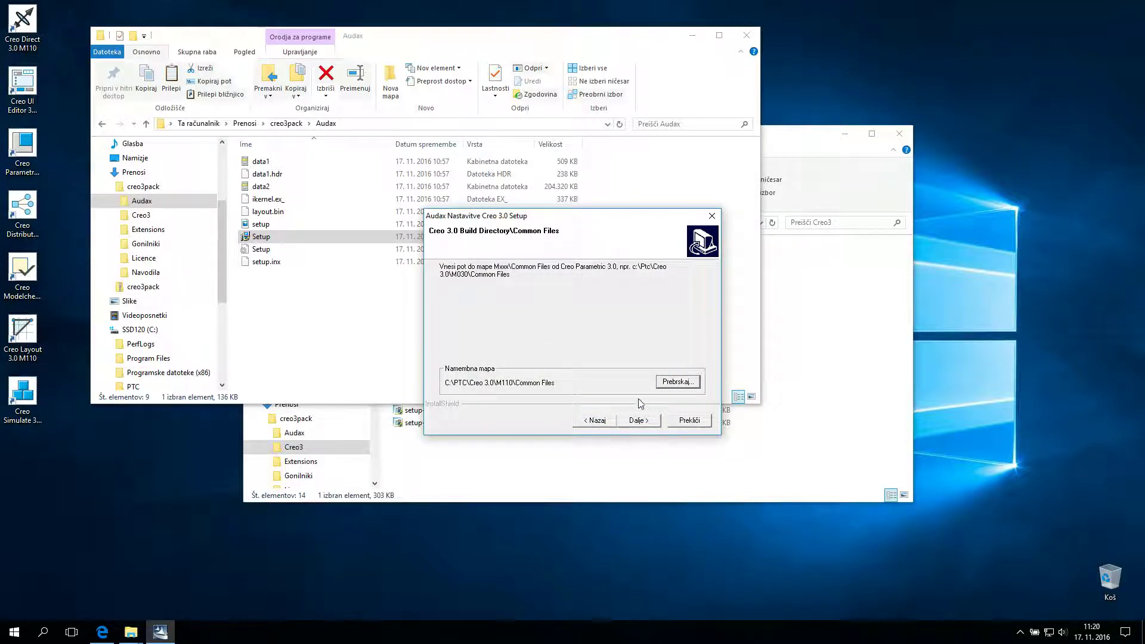
click(638, 421)
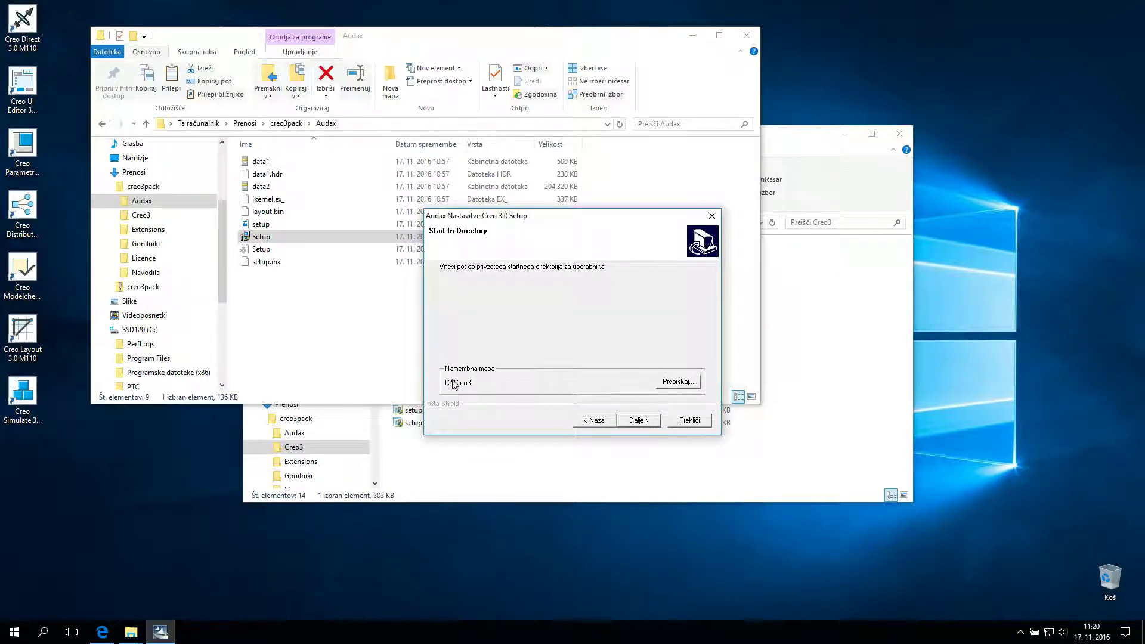
Step: Set the default start-in directory to C:\PTC\Uporabnik and continue to the computer name entry
click(683, 382)
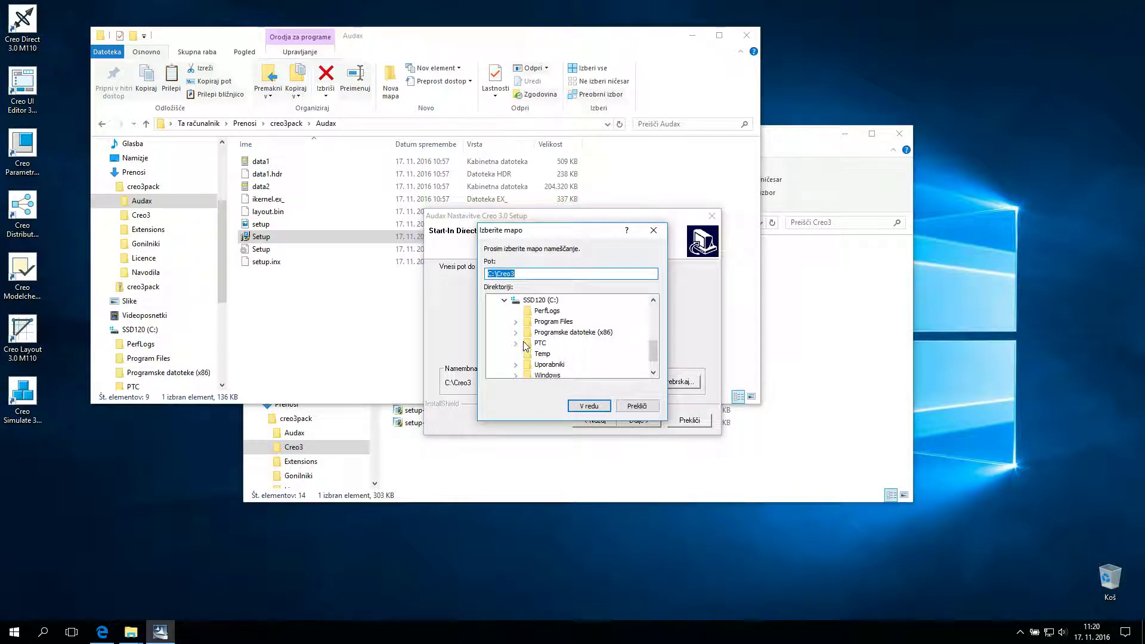
click(539, 345)
click(516, 345)
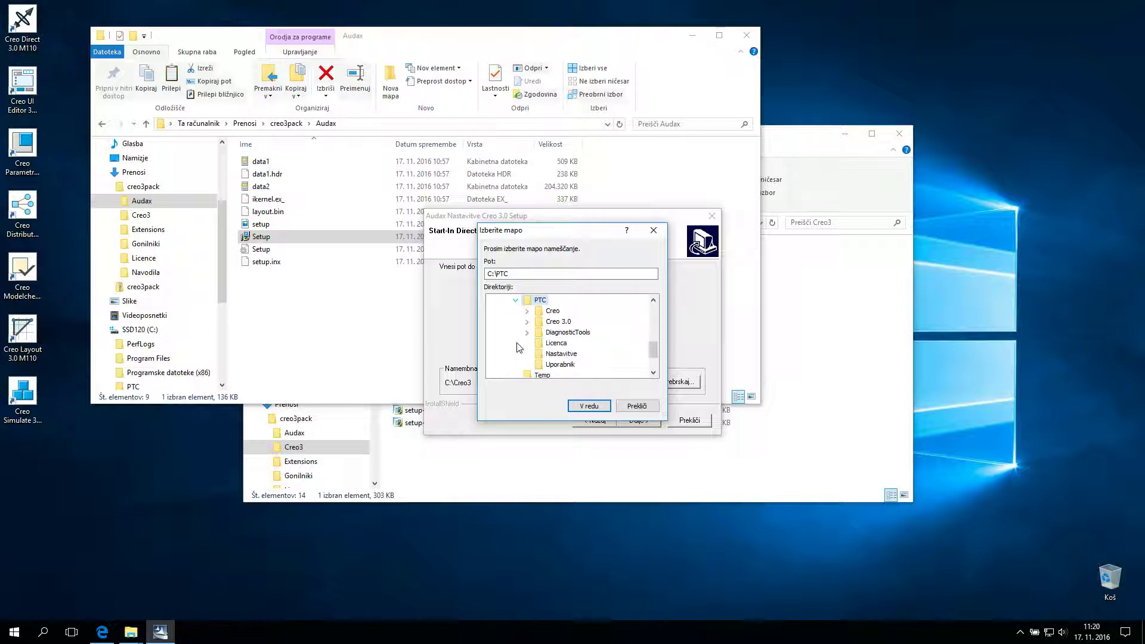
click(564, 365)
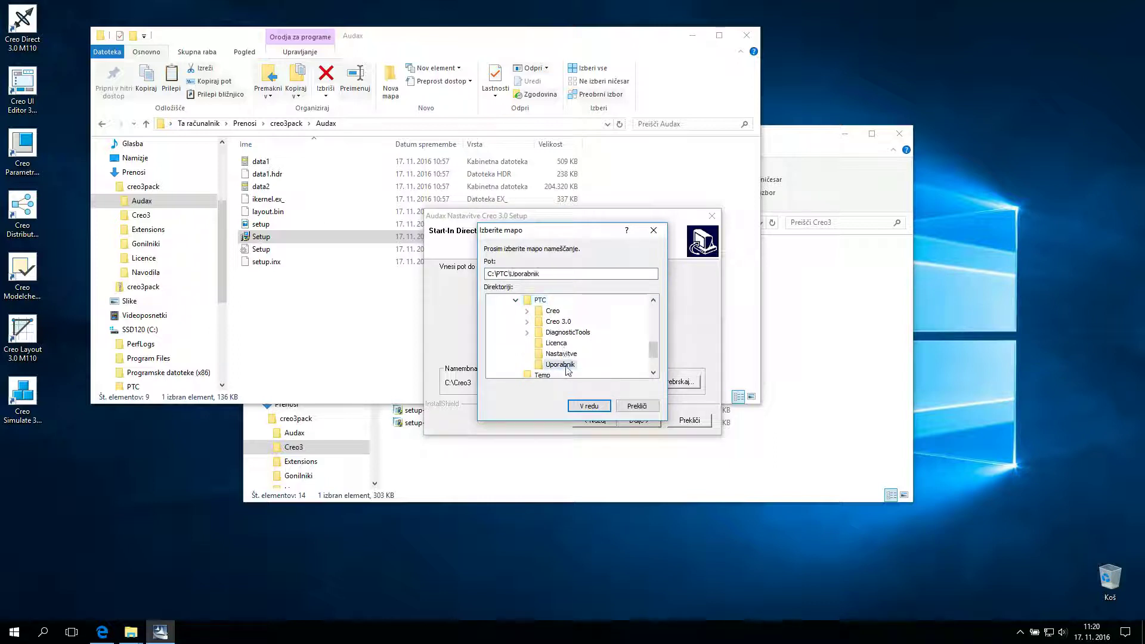
click(588, 406)
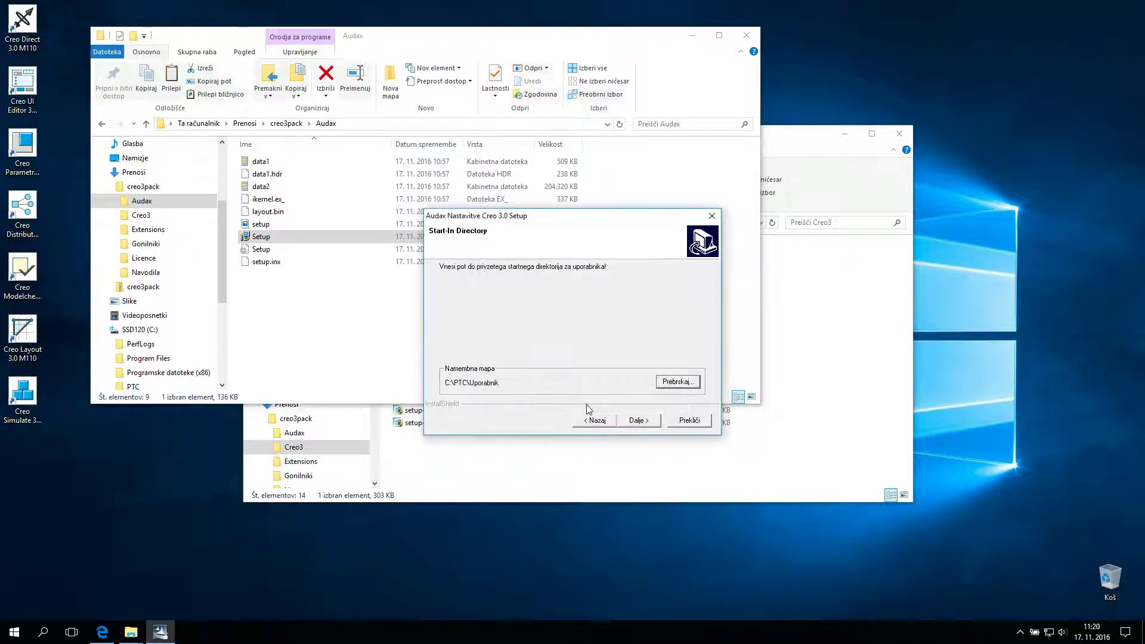
click(643, 420)
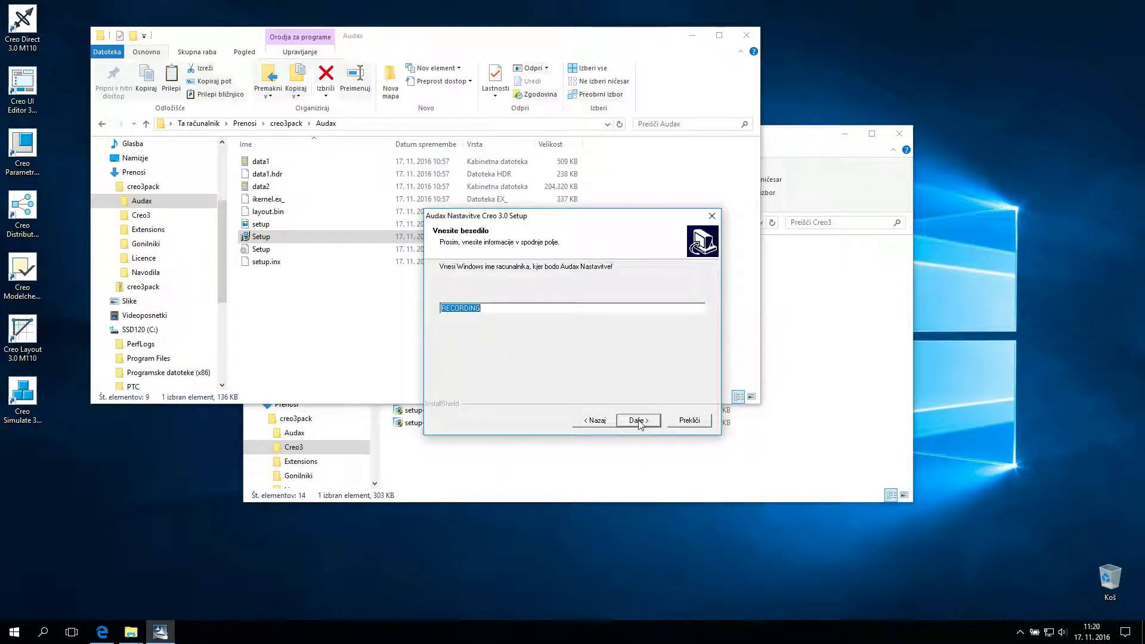
Step: Accept the computer name RECORDING and the preselected Internet Explorer Security and DHCP Media Sense options, and complete the Audax settings installation
click(639, 421)
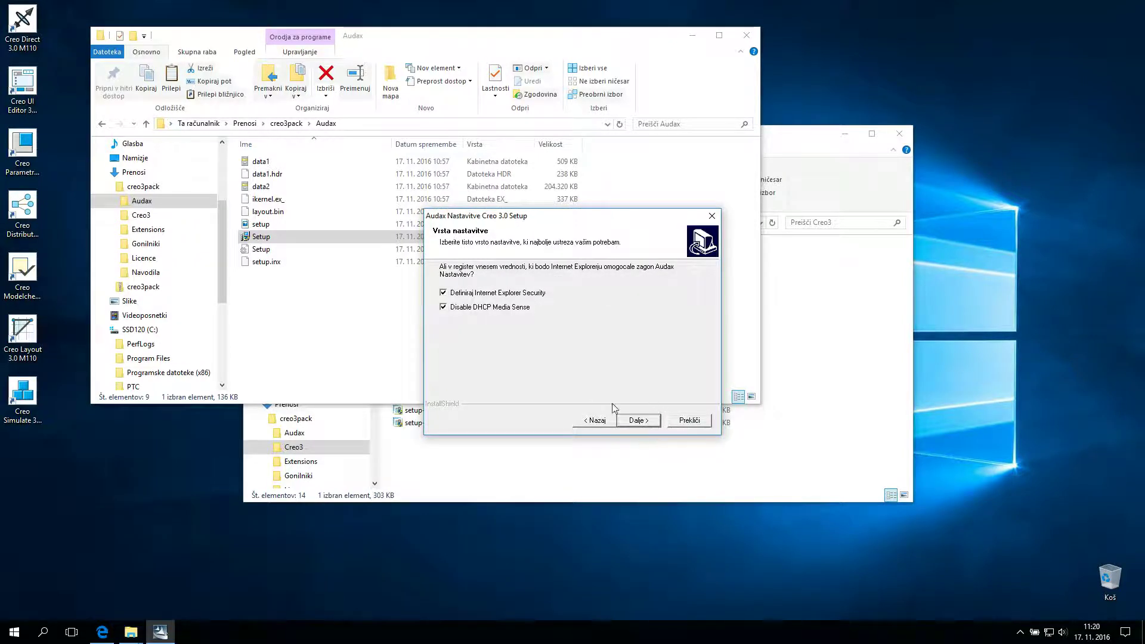
click(647, 422)
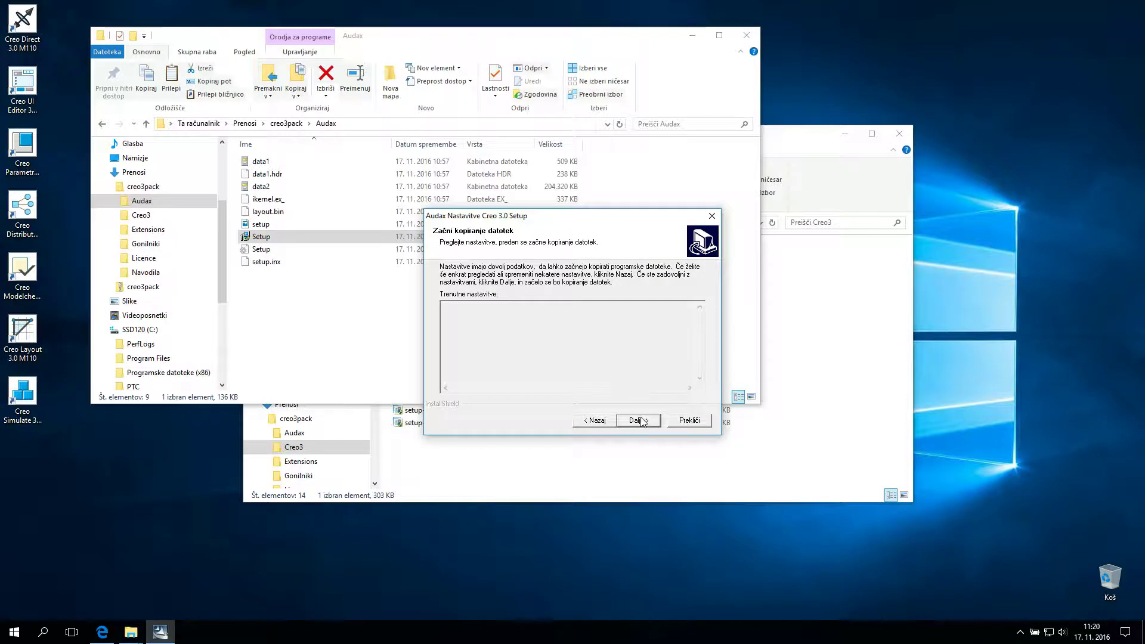
click(644, 422)
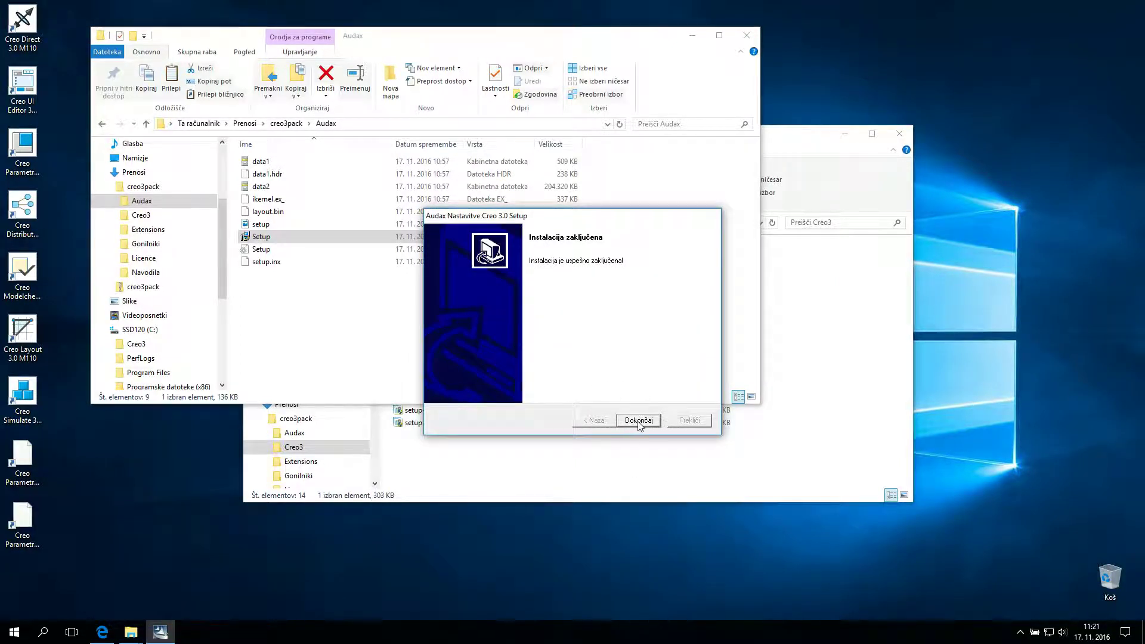
click(638, 421)
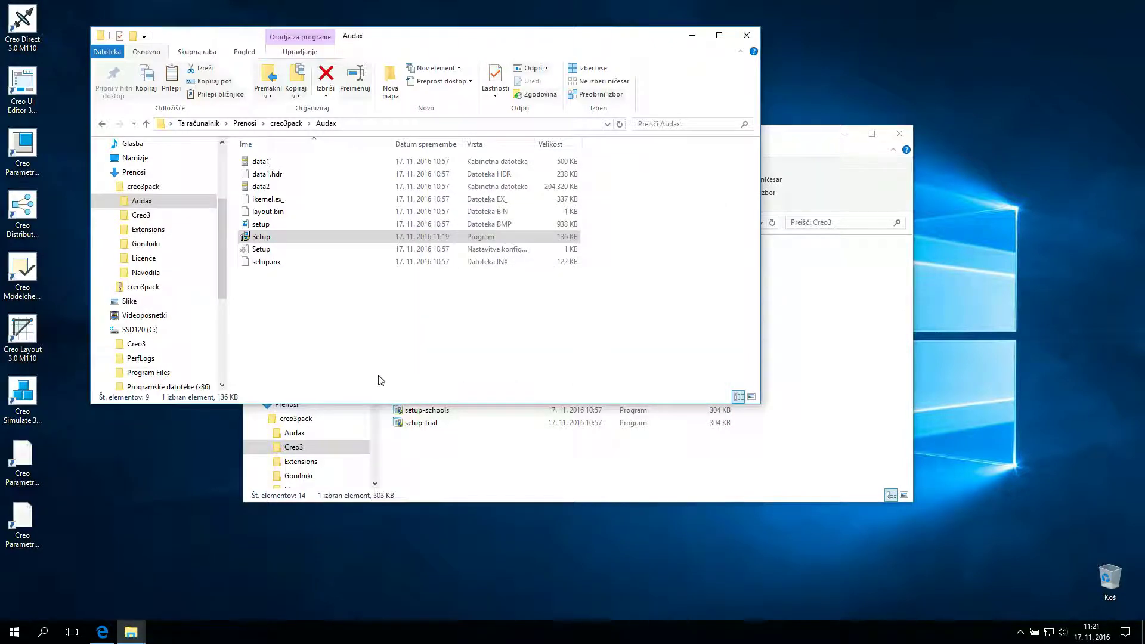
Step: Delete all Creo desktop shortcuts except Creo Parametric 3.0 64bit, granting administrator permission for all current items
click(21, 540)
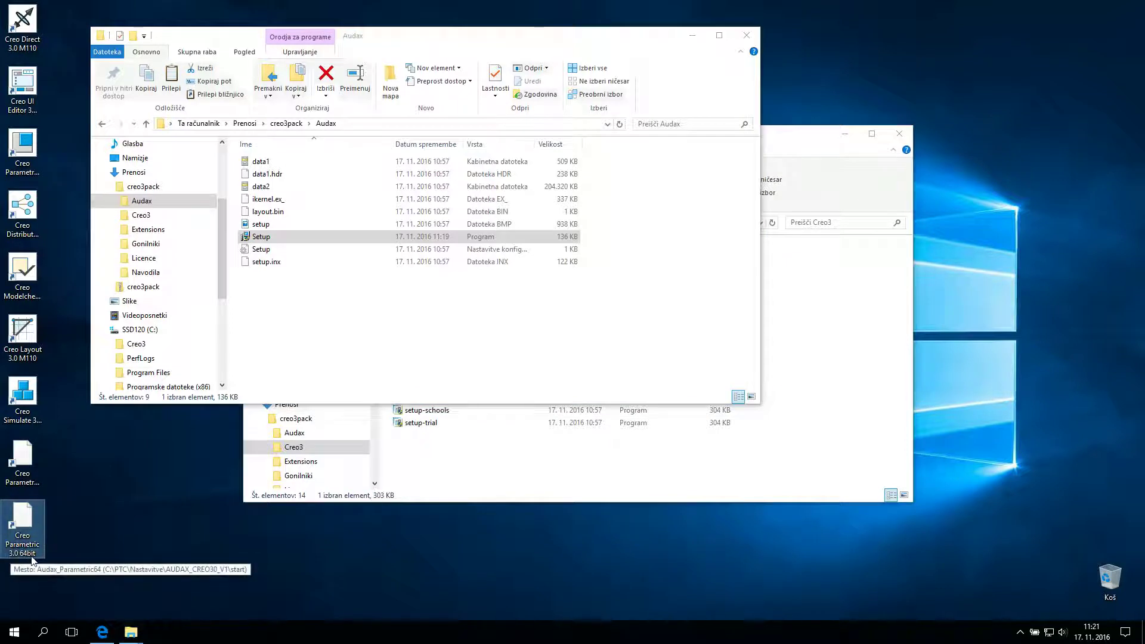
click(26, 468)
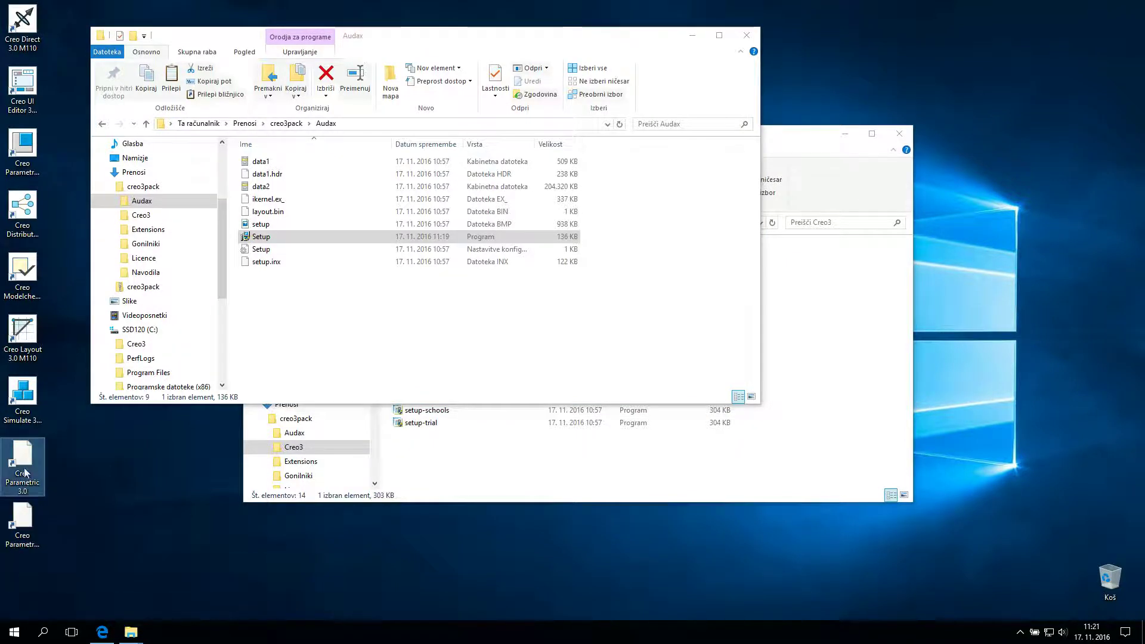
click(28, 520)
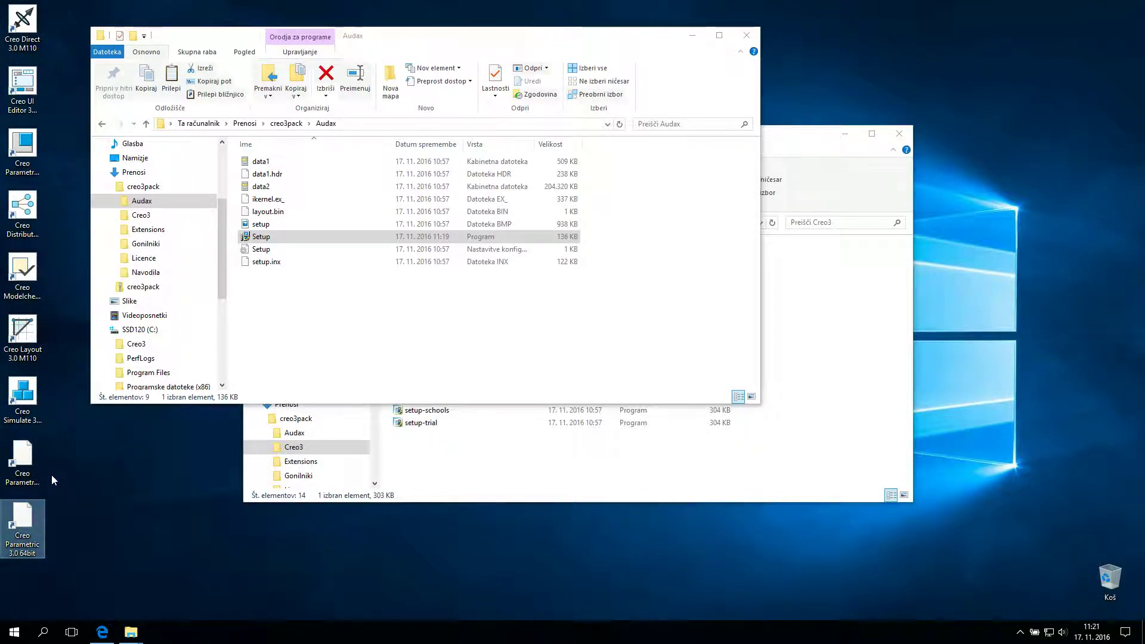
drag(51, 475, 11, 27)
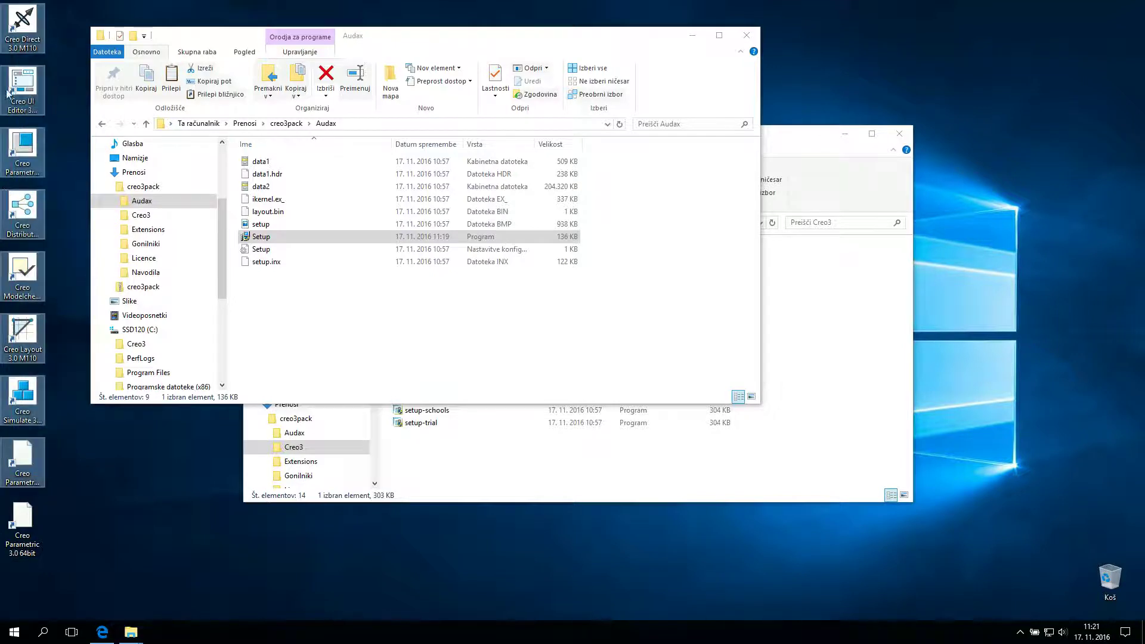
right_click(20, 455)
click(49, 416)
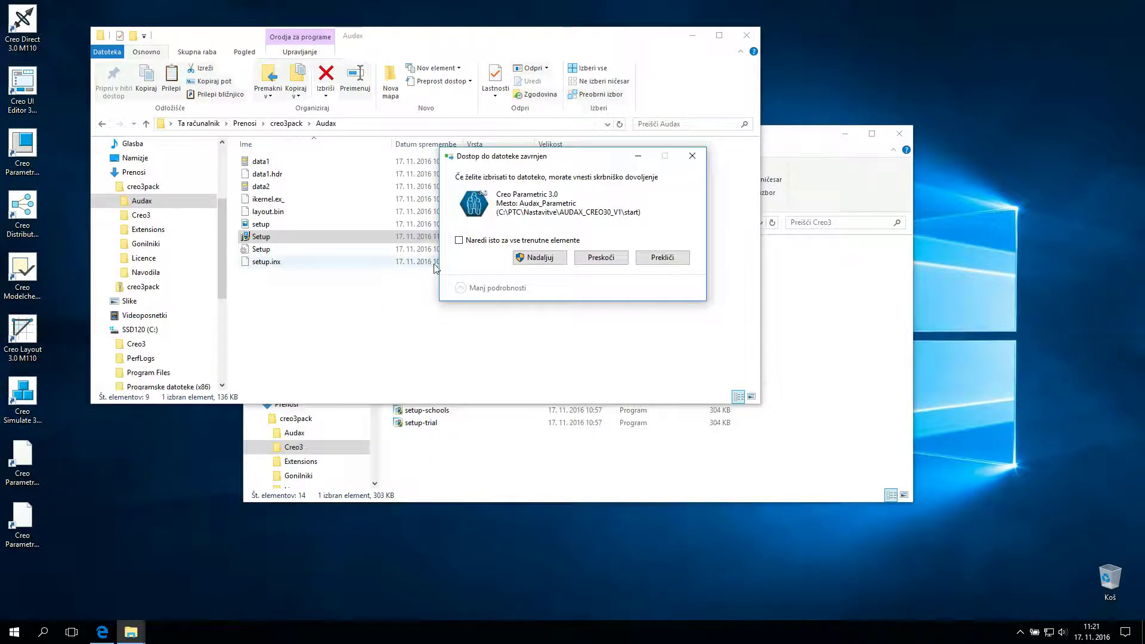
click(458, 239)
click(559, 262)
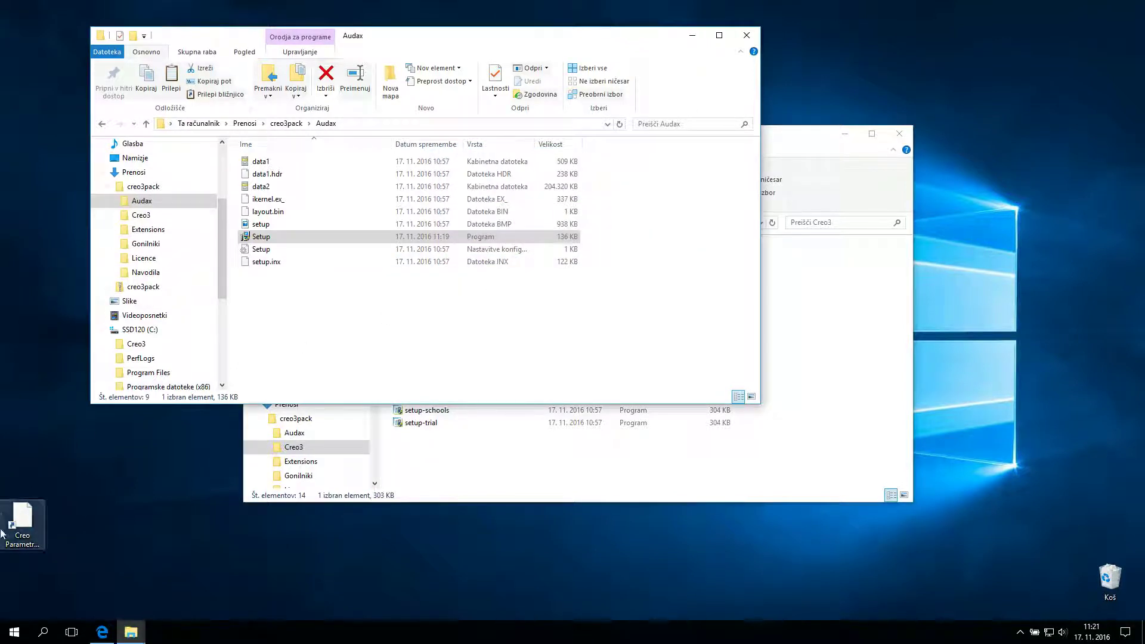
Step: In the Creo Parametric 3.0 64bit shortcut's properties, change the start of the target path so it reads P:\AUDAX_CREO30_V1\start\Audax_Parametric64.bat
click(27, 527)
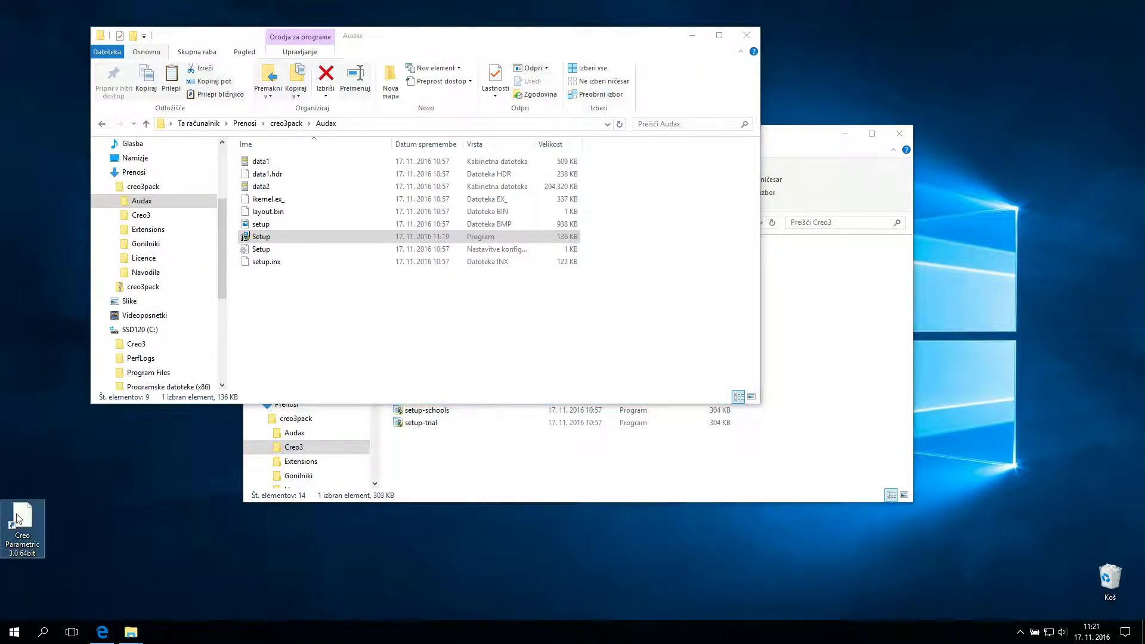
right_click(24, 524)
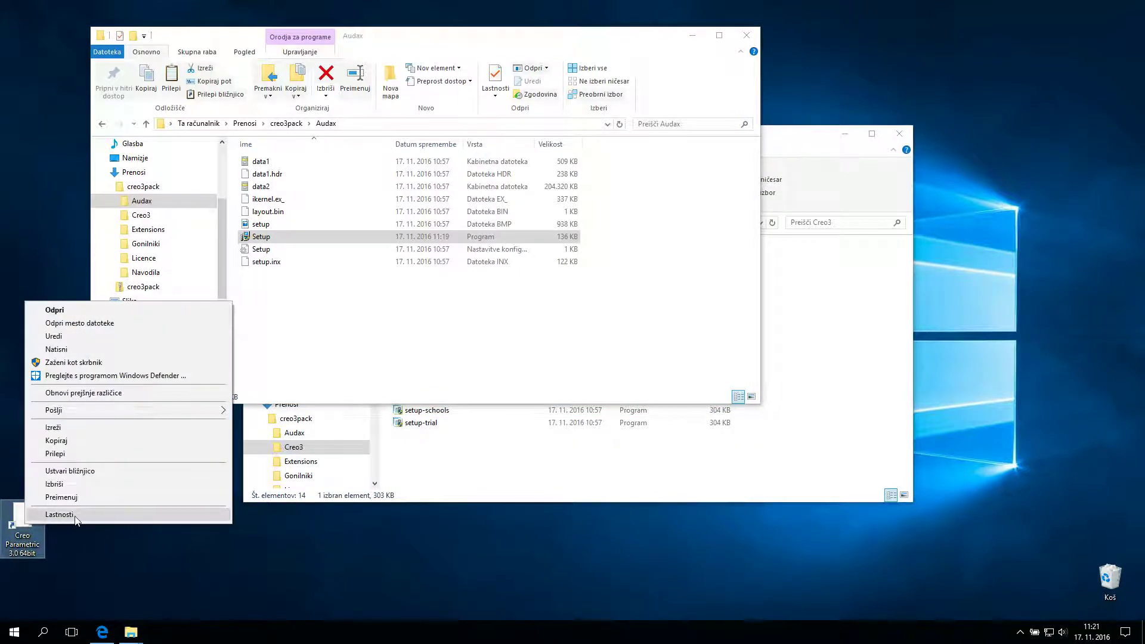
click(60, 514)
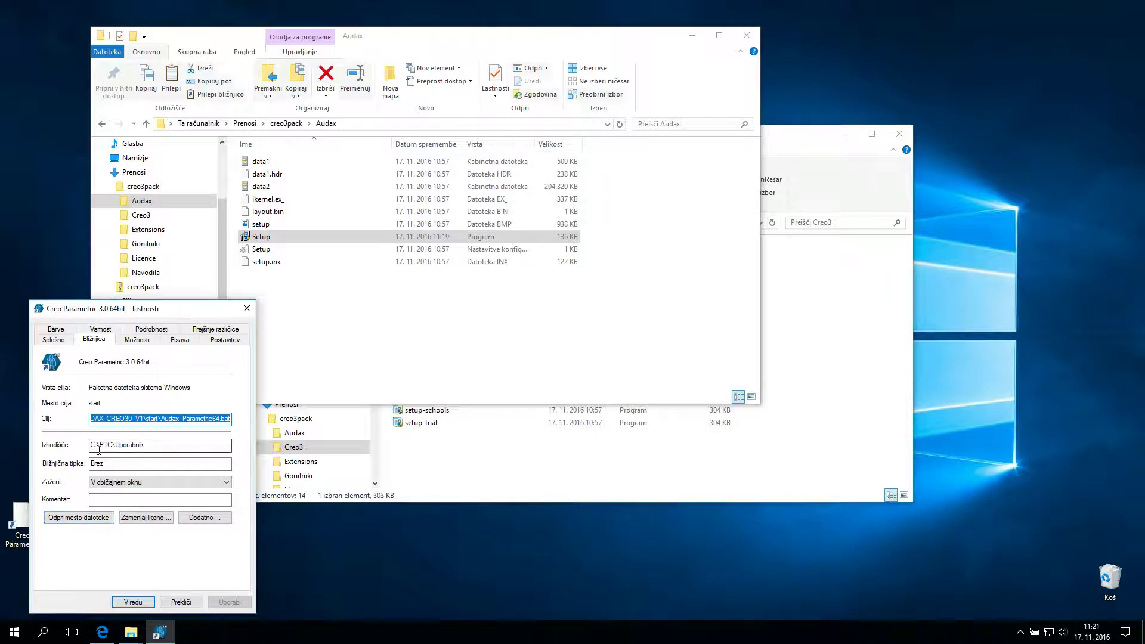
click(109, 420)
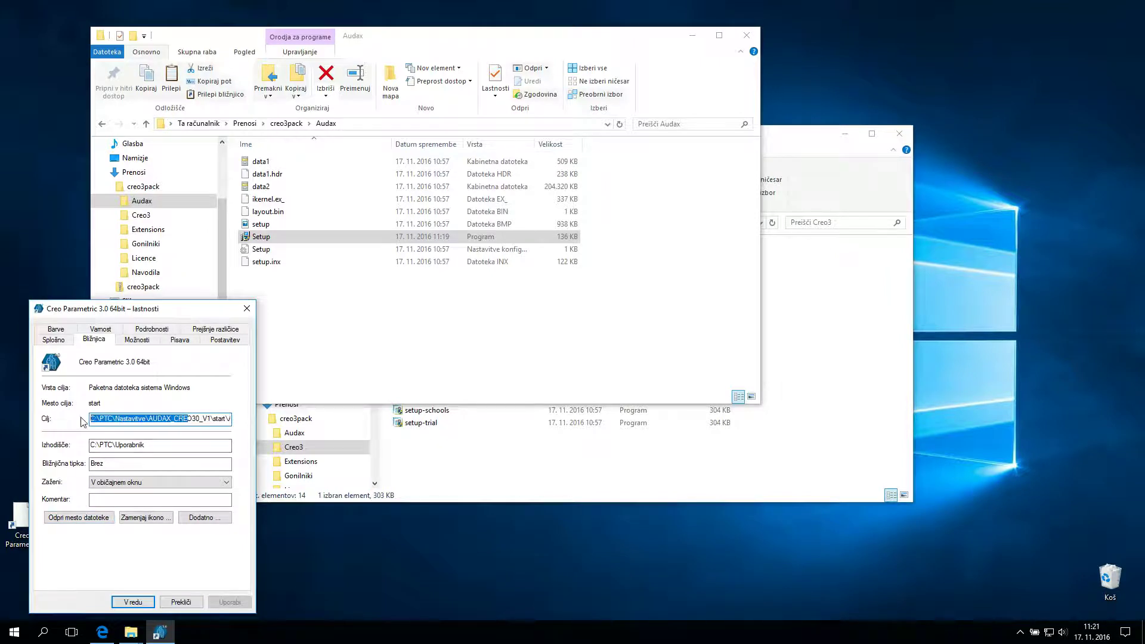
click(95, 418)
key(Delete)
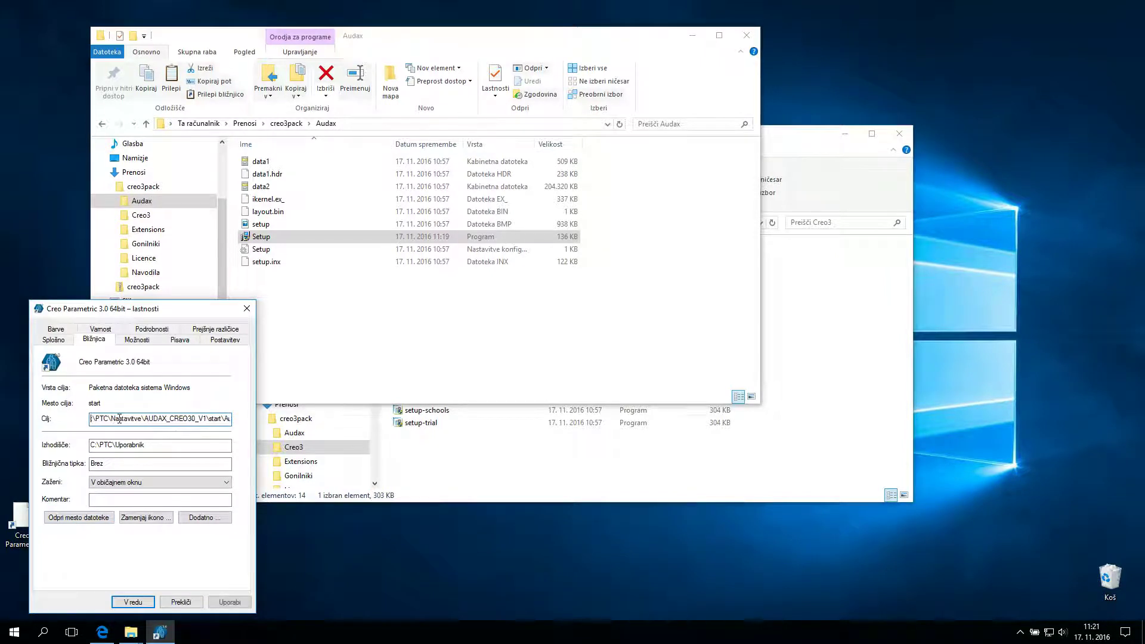
text(P)
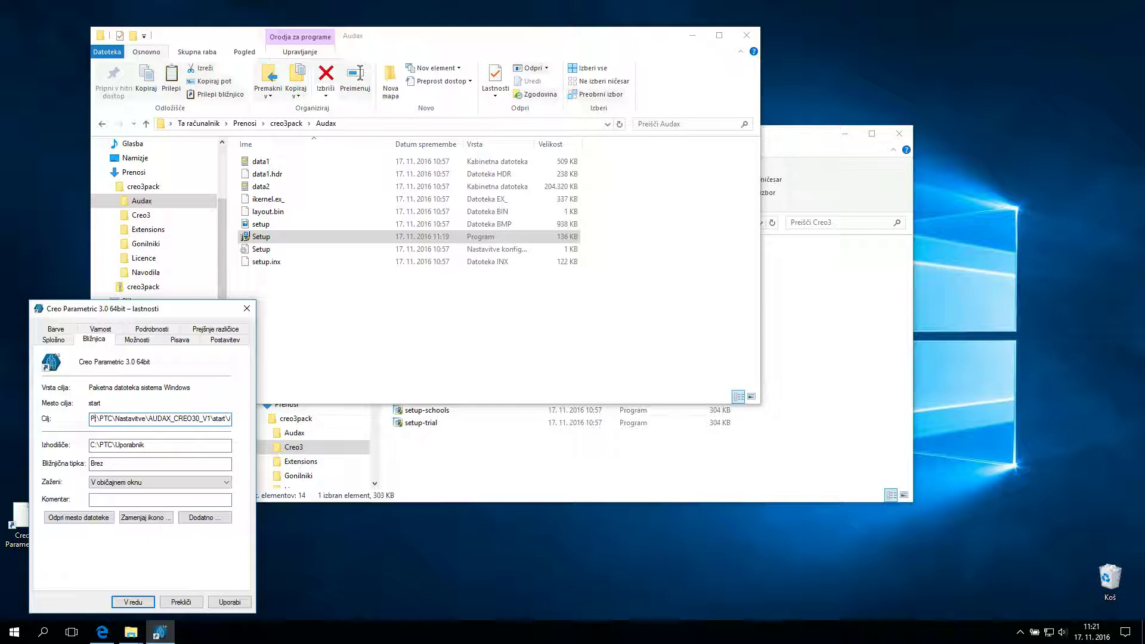
key(Delete)
key(Delete)
key(Delete)
key(Delete)
key(Delete)
key(Delete)
key(Delete)
key(Delete)
key(Delete)
key(Delete)
key(Delete)
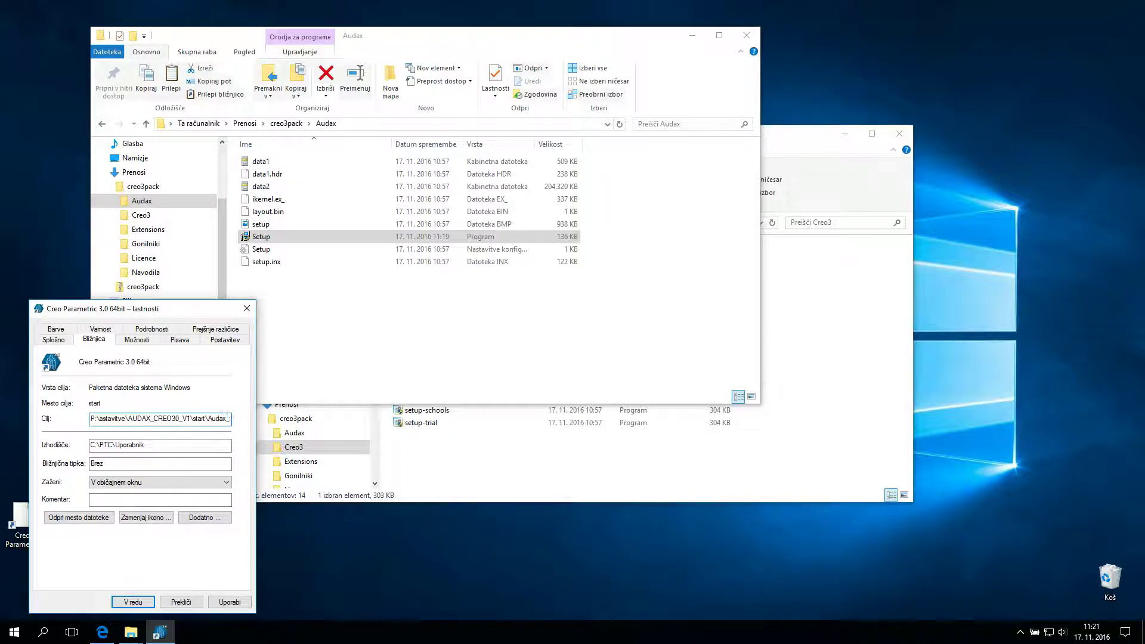
key(Delete)
key(Delete)
key(Delete)
key(Delete)
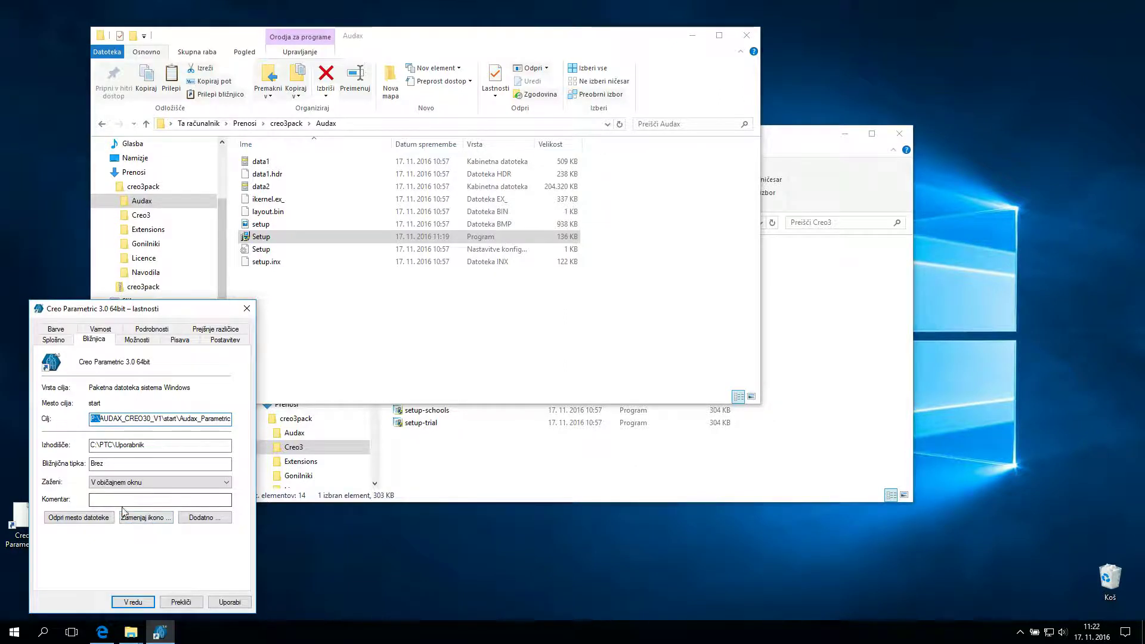
Step: Browse for a replacement icon for the Creo Parametric shortcut in C:\PTC\Nastavitve\AUDAX_CREO30_V1\start
click(146, 517)
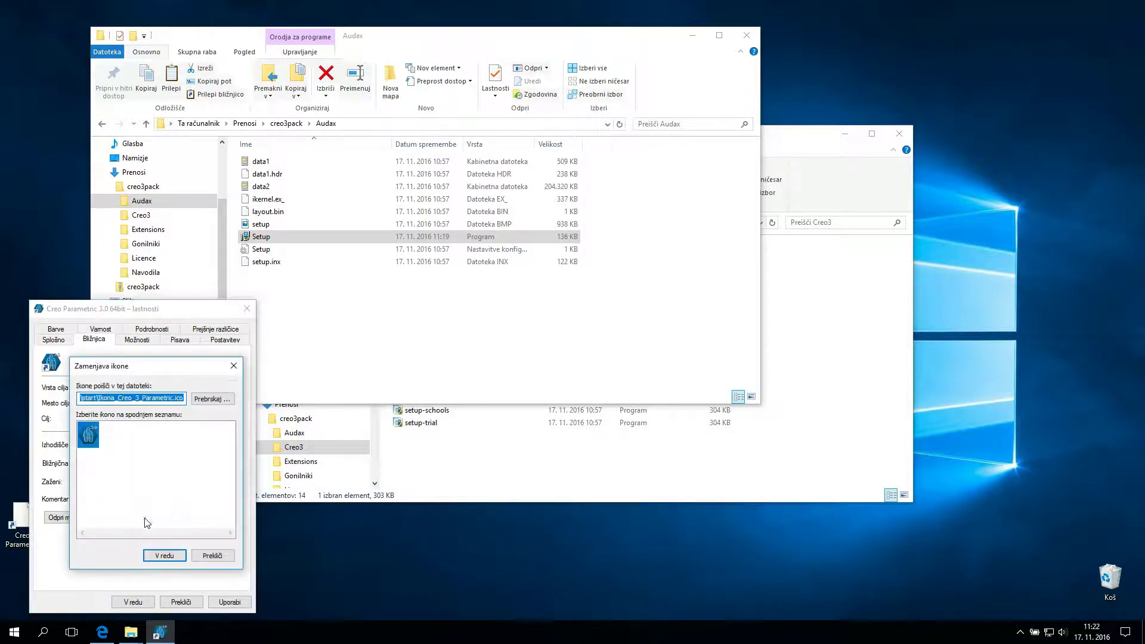
click(211, 399)
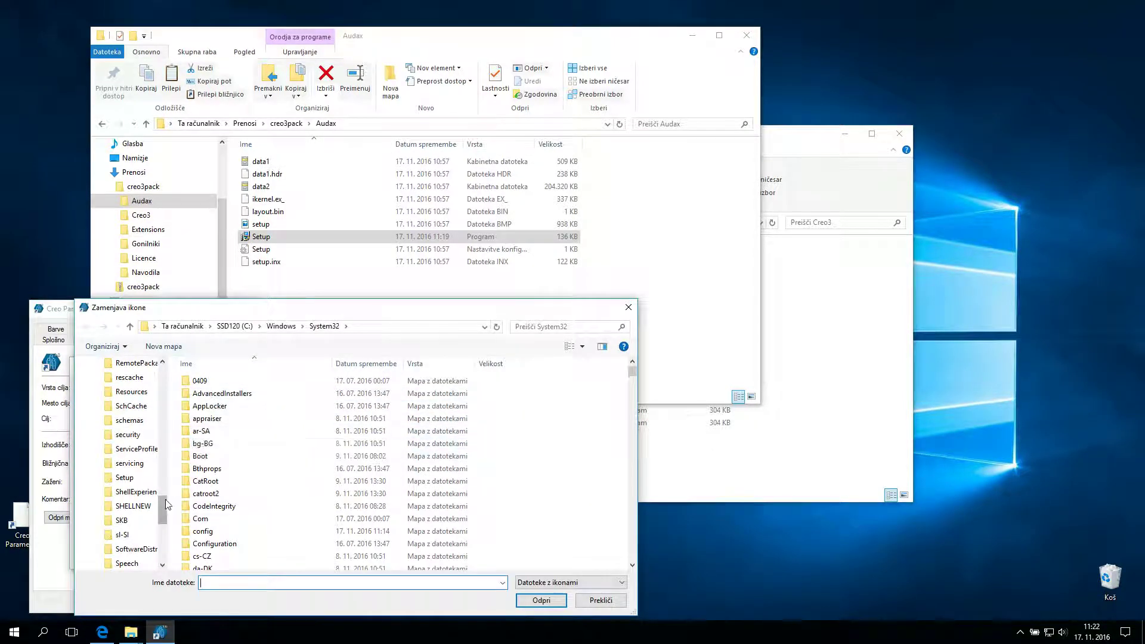
drag(162, 506, 179, 422)
scroll(122, 444, up, 5)
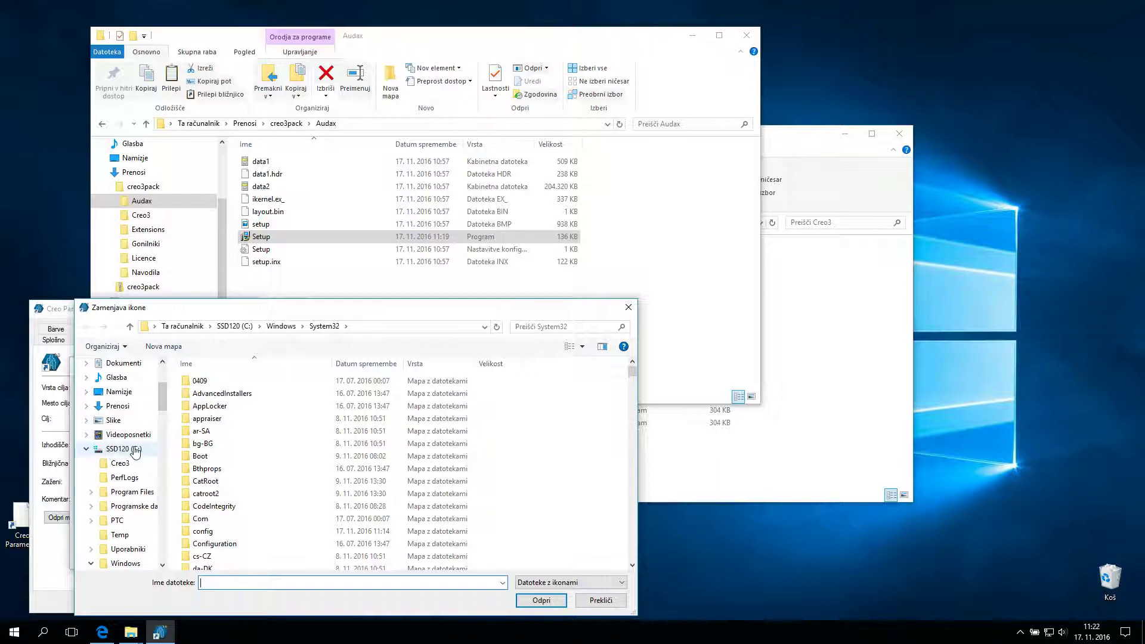
click(136, 451)
click(199, 433)
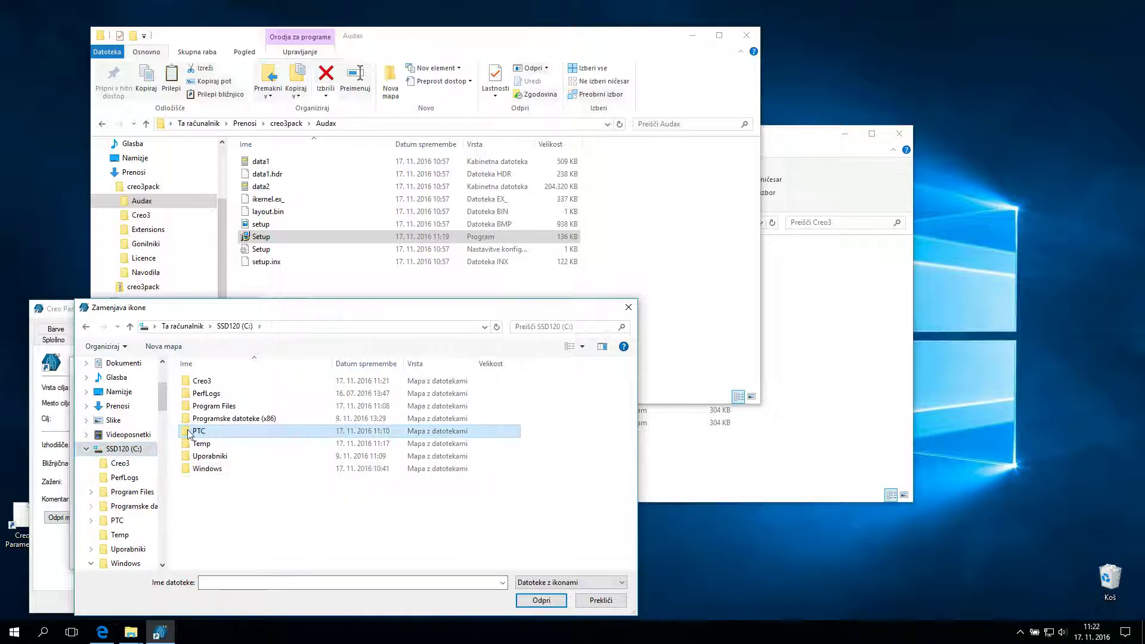
double_click(207, 433)
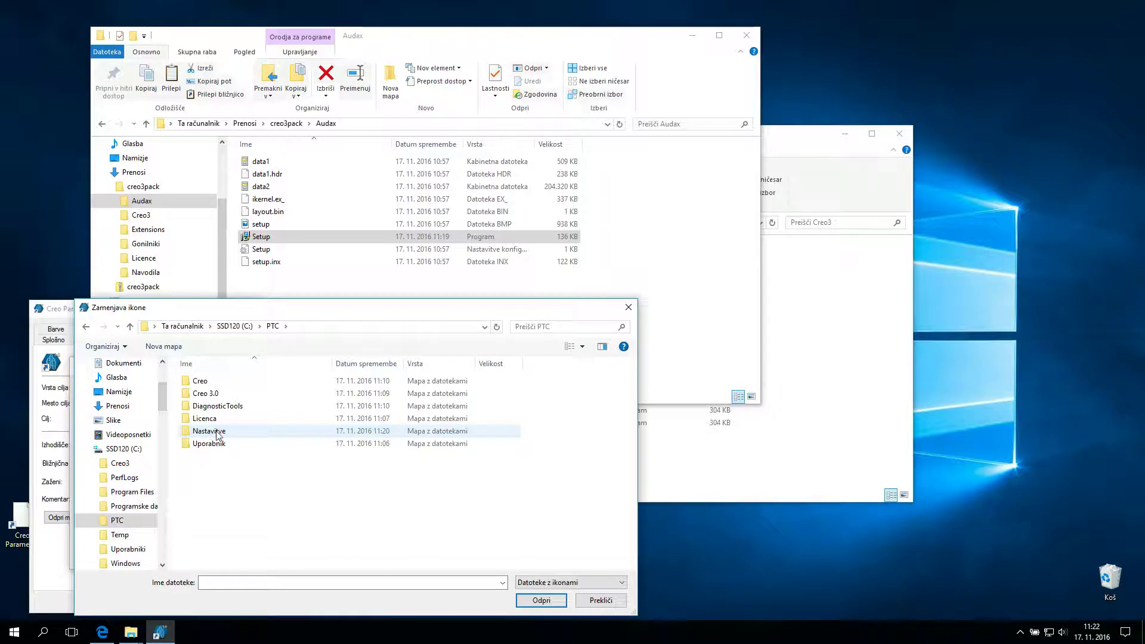
click(218, 435)
double_click(231, 433)
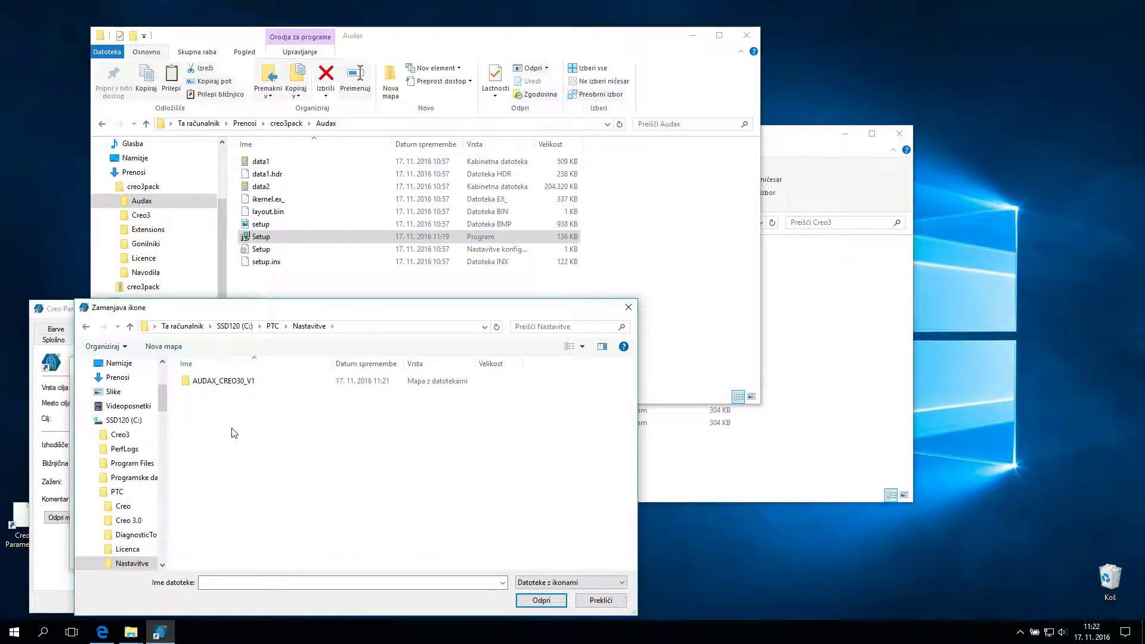
click(242, 384)
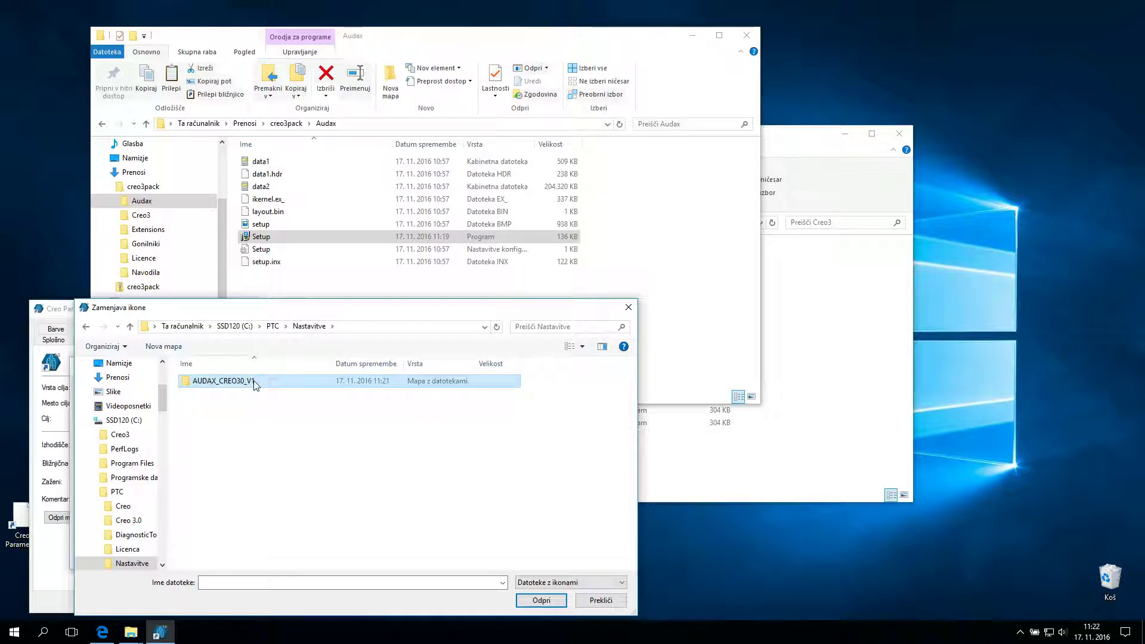
double_click(254, 385)
scroll(219, 497, down, 5)
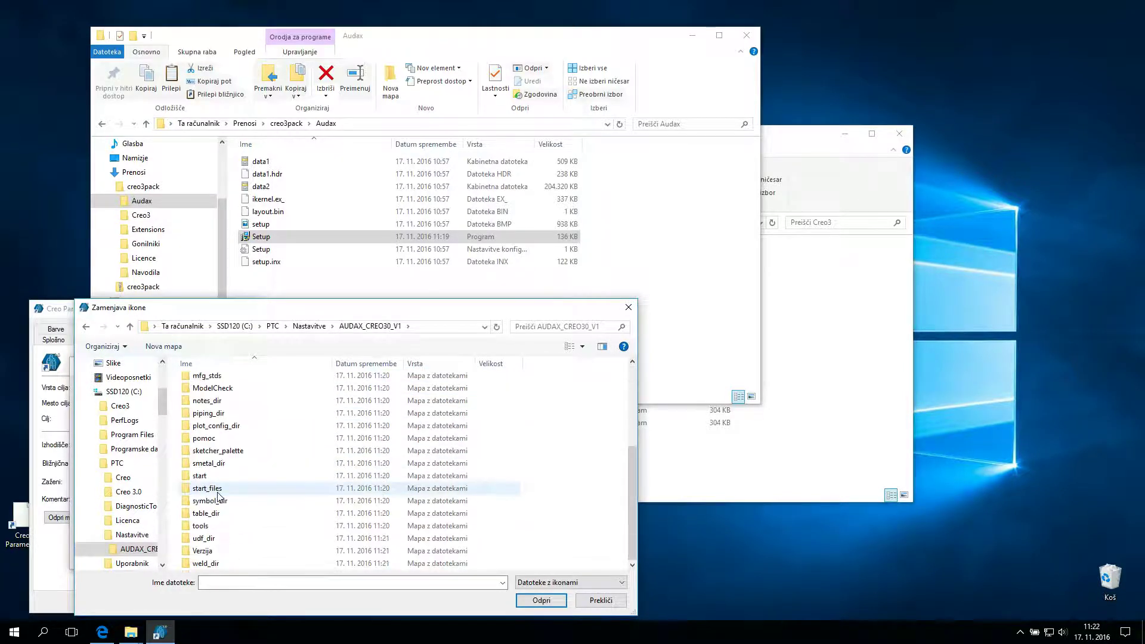
click(187, 476)
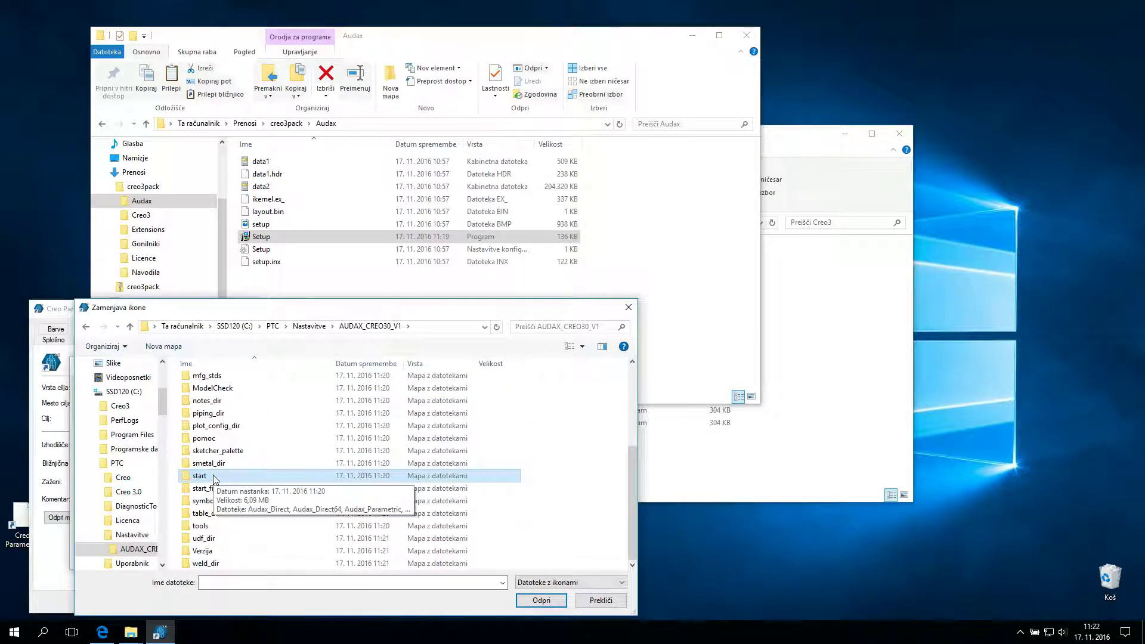
double_click(194, 477)
Step: Assign the Ikona_Creo_3_Parametric icon to the shortcut and save its properties, granting administrator permission
click(284, 396)
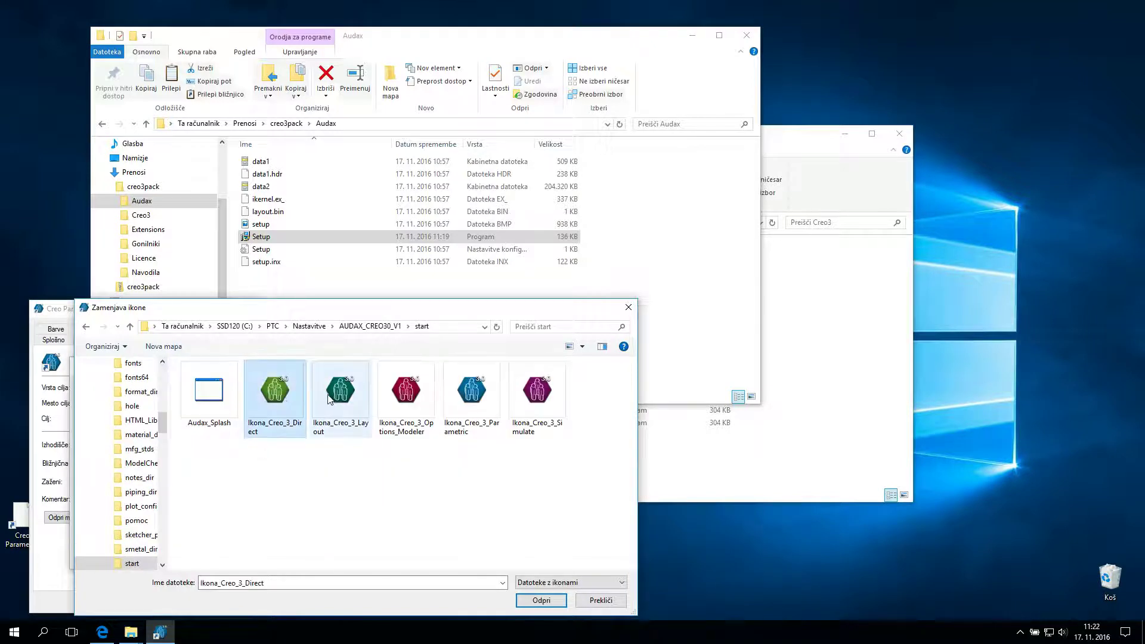
click(331, 398)
click(397, 399)
click(462, 398)
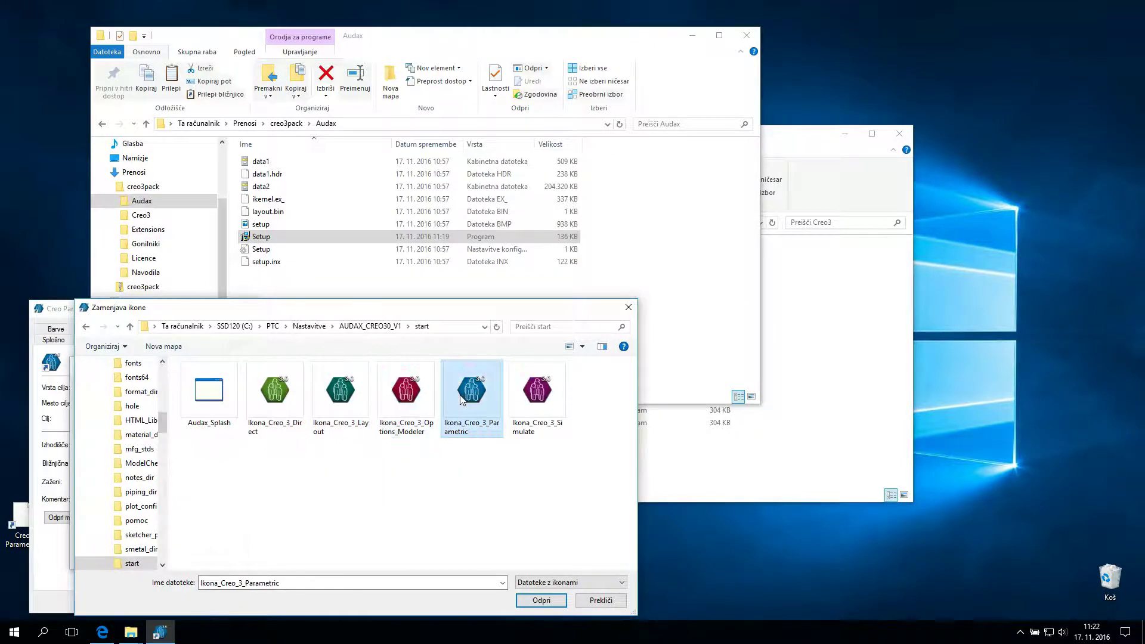
click(537, 602)
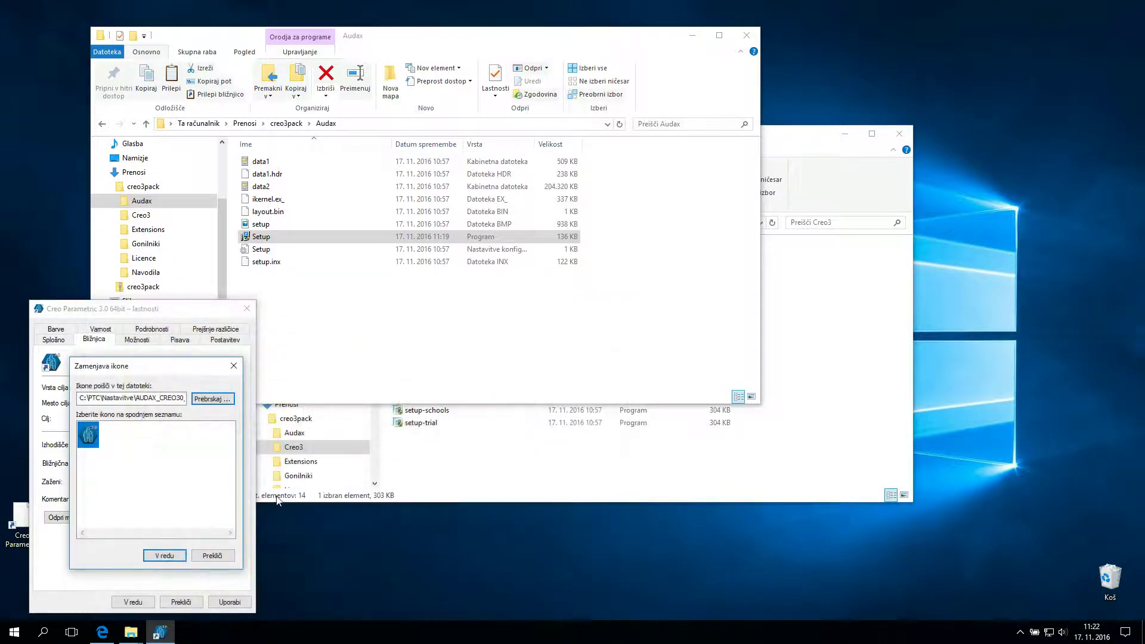
click(149, 556)
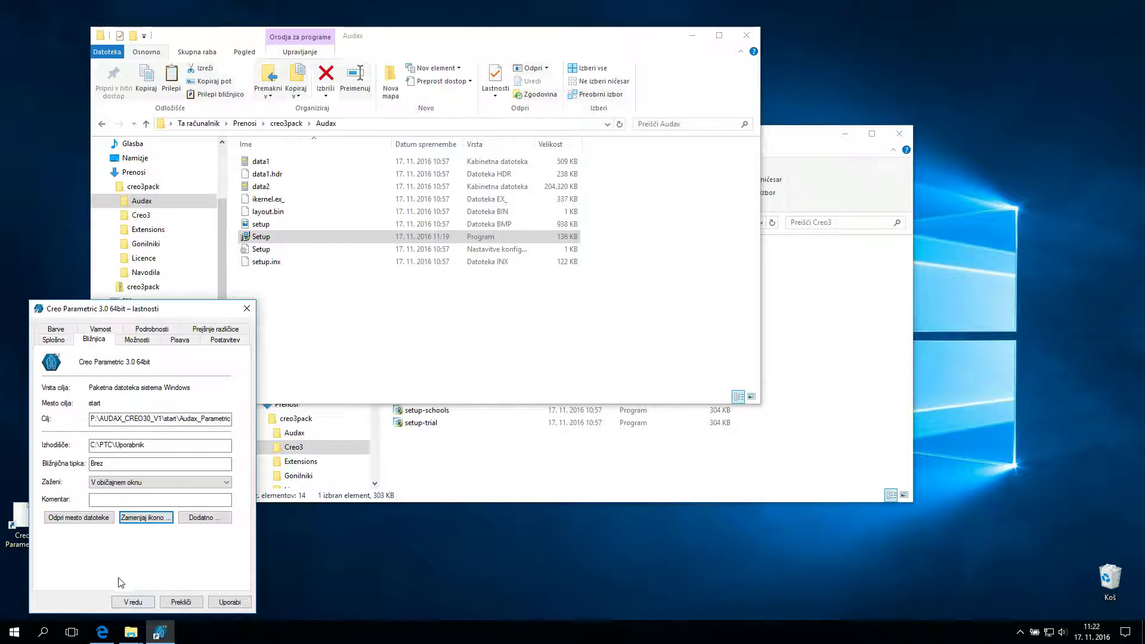
click(132, 602)
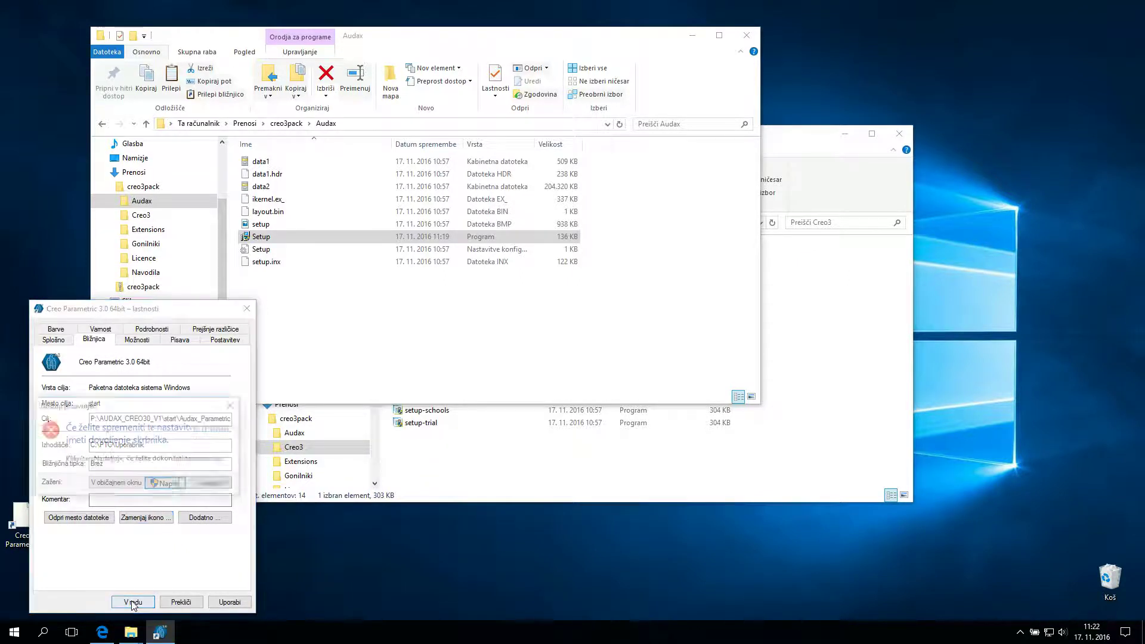
click(166, 485)
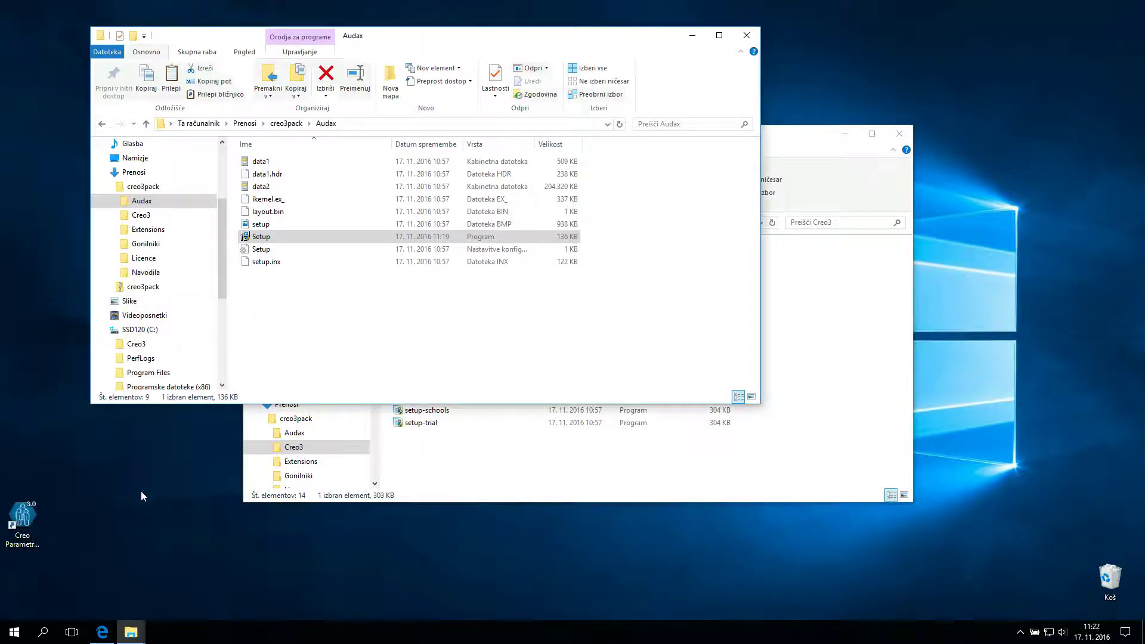
click(22, 520)
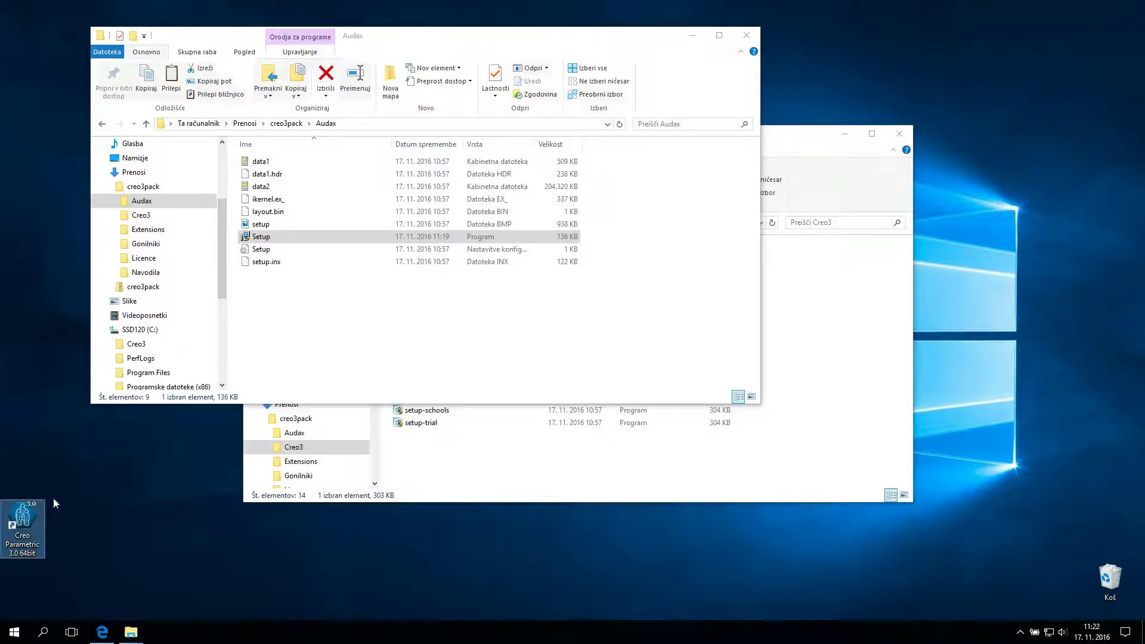
Step: Switch the Creo3 folder window to the creo3pack folder and close the Audax folder window
click(768, 132)
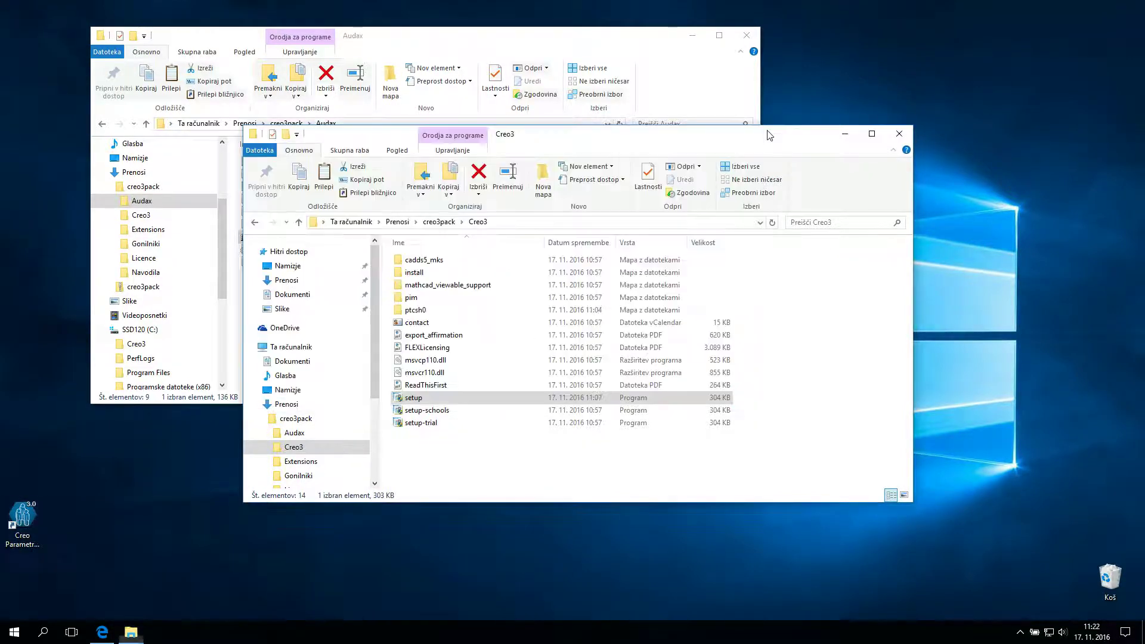
click(293, 418)
click(746, 35)
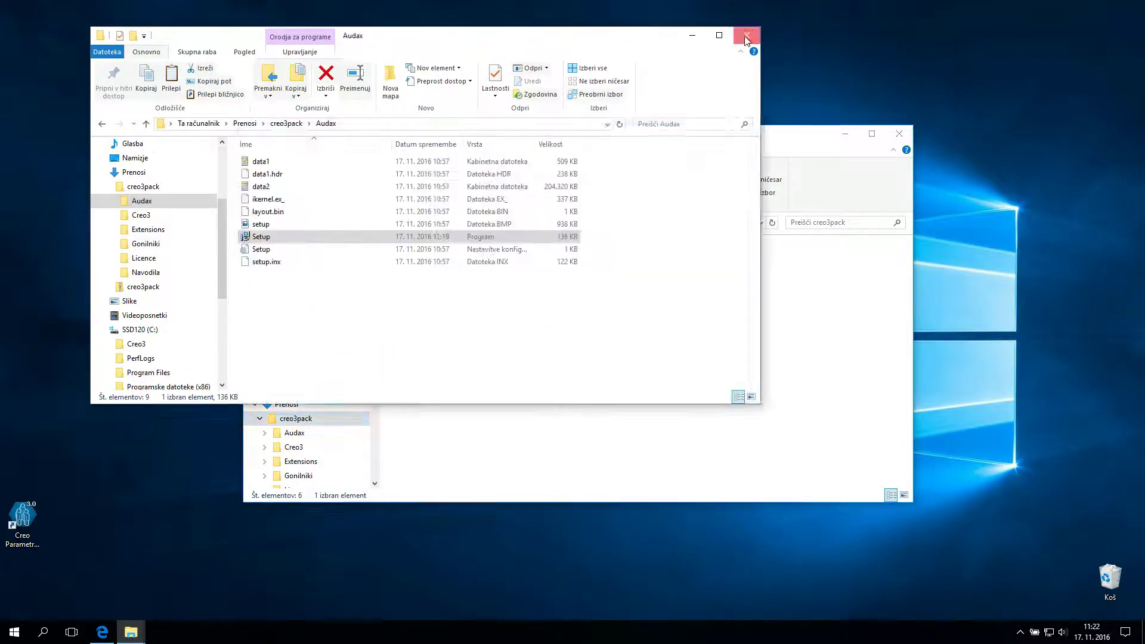
Step: Launch setup from the Extensions\EMX folder inside creo3pack
click(422, 288)
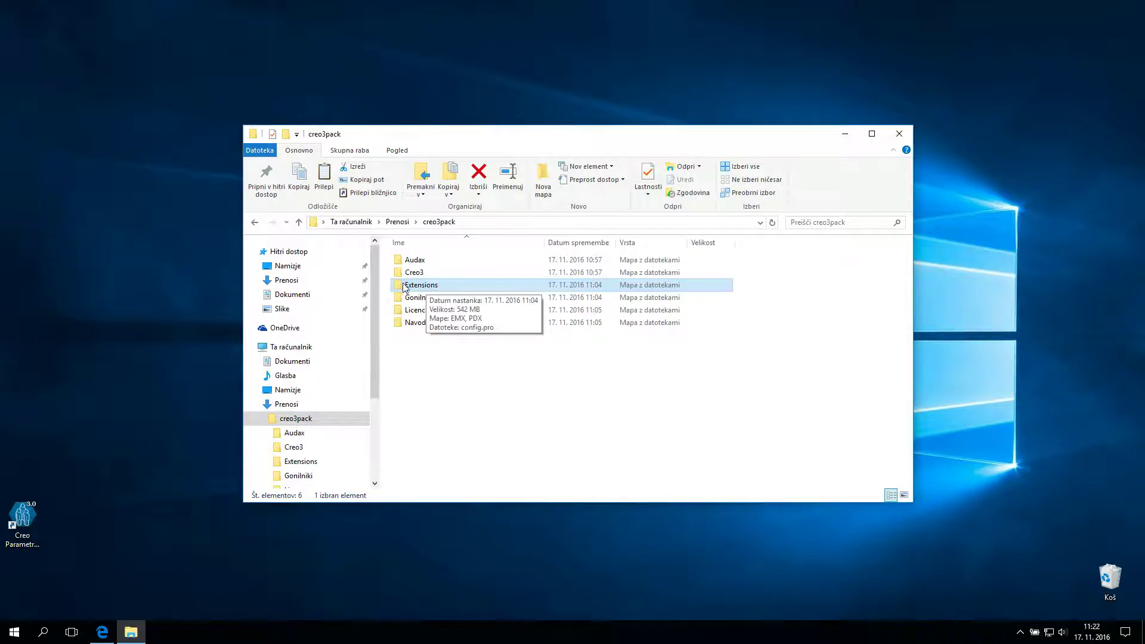
double_click(443, 290)
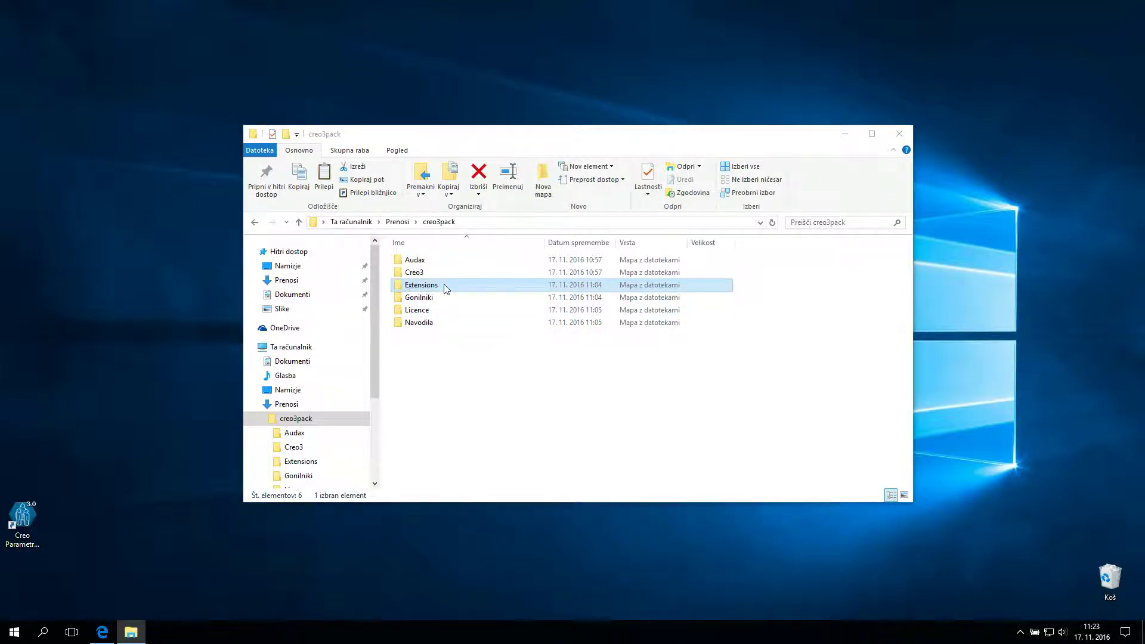
click(426, 262)
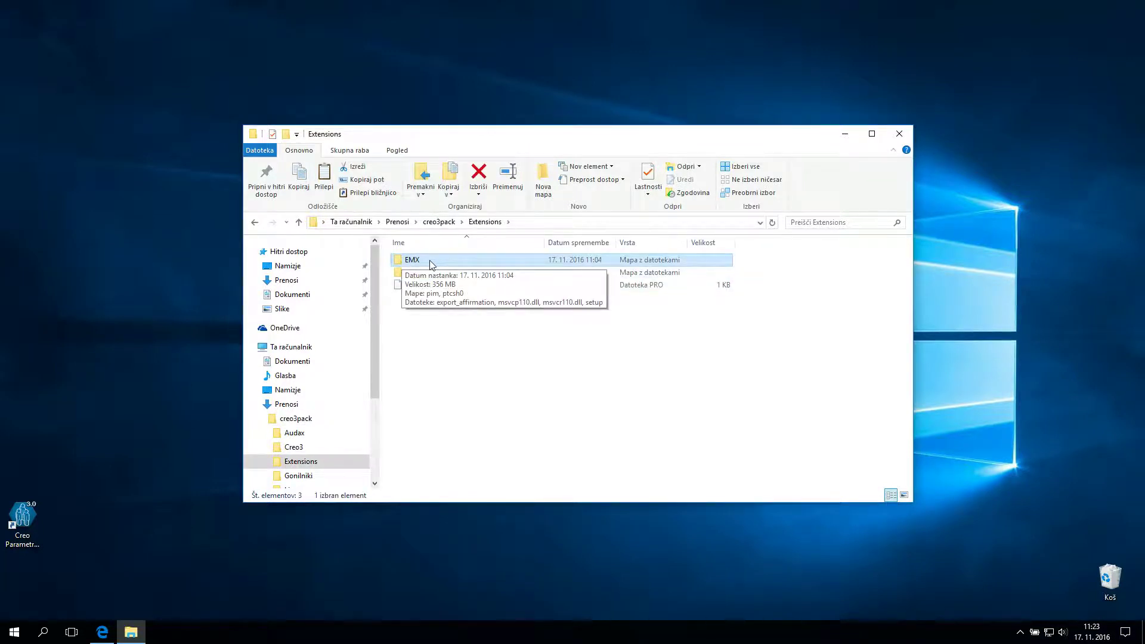
double_click(431, 264)
click(402, 323)
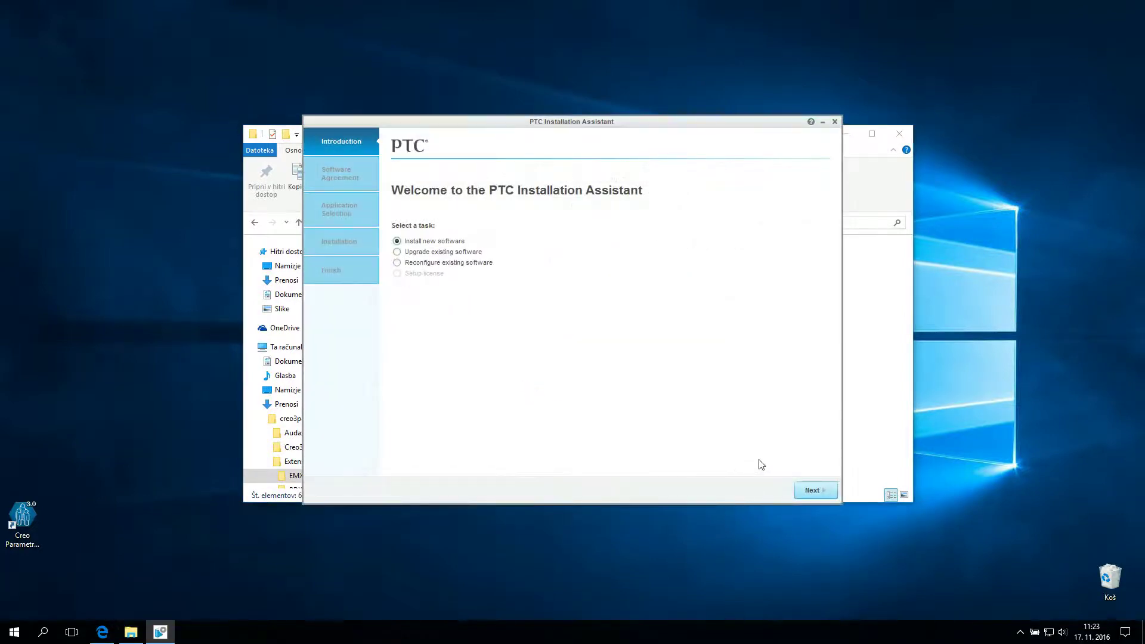
Step: Choose to install new software, accept the software license and export agreements, and continue to the application selection
click(805, 487)
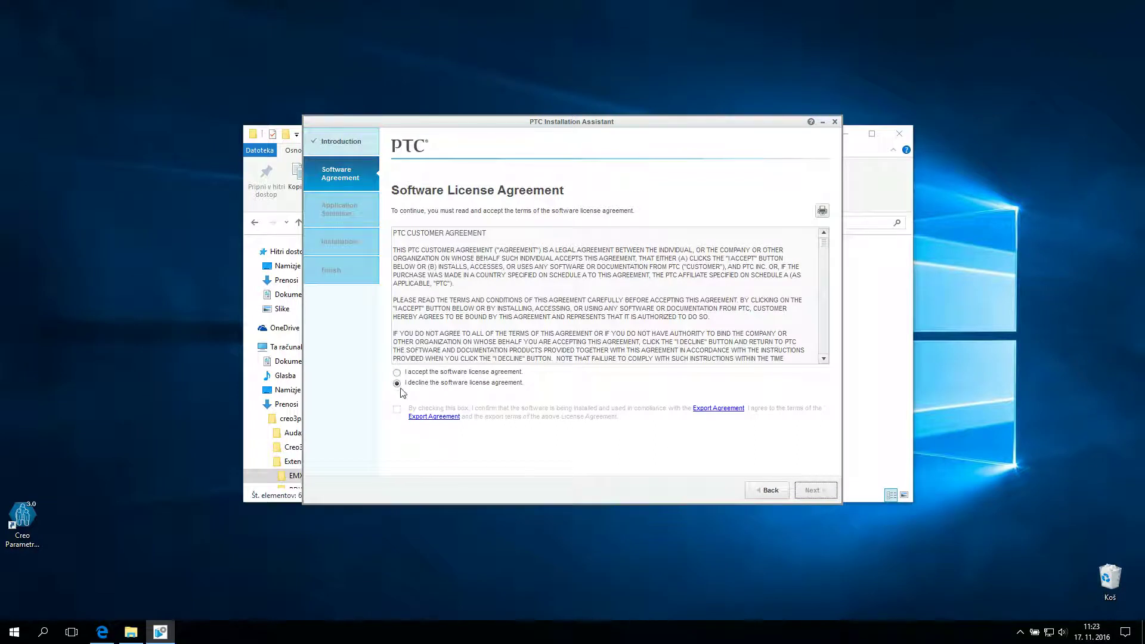
click(397, 373)
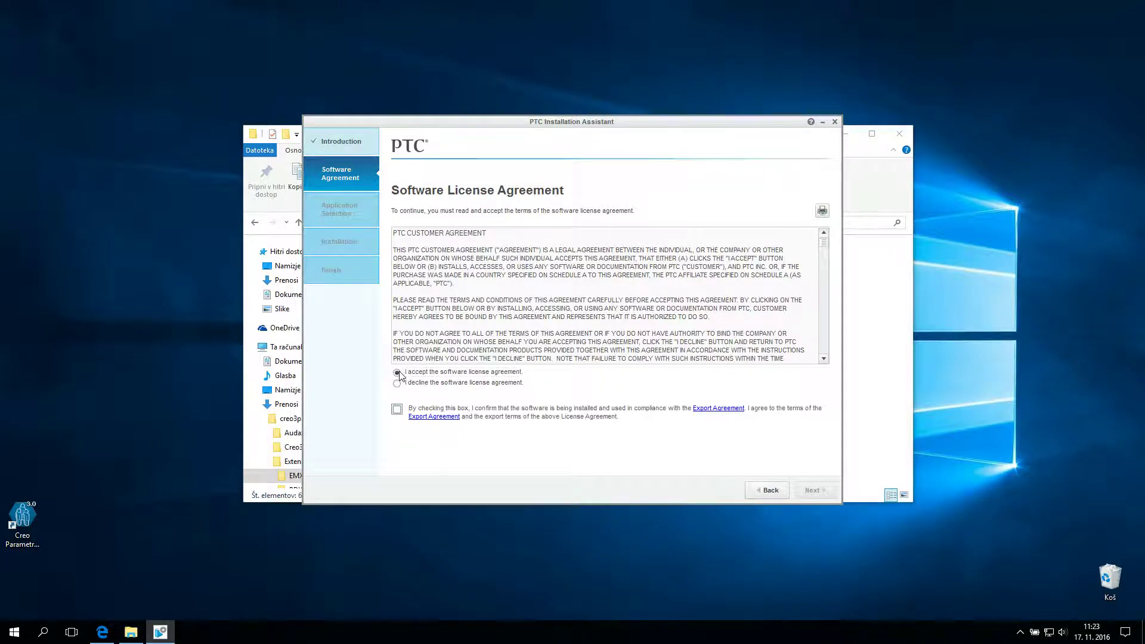
click(397, 409)
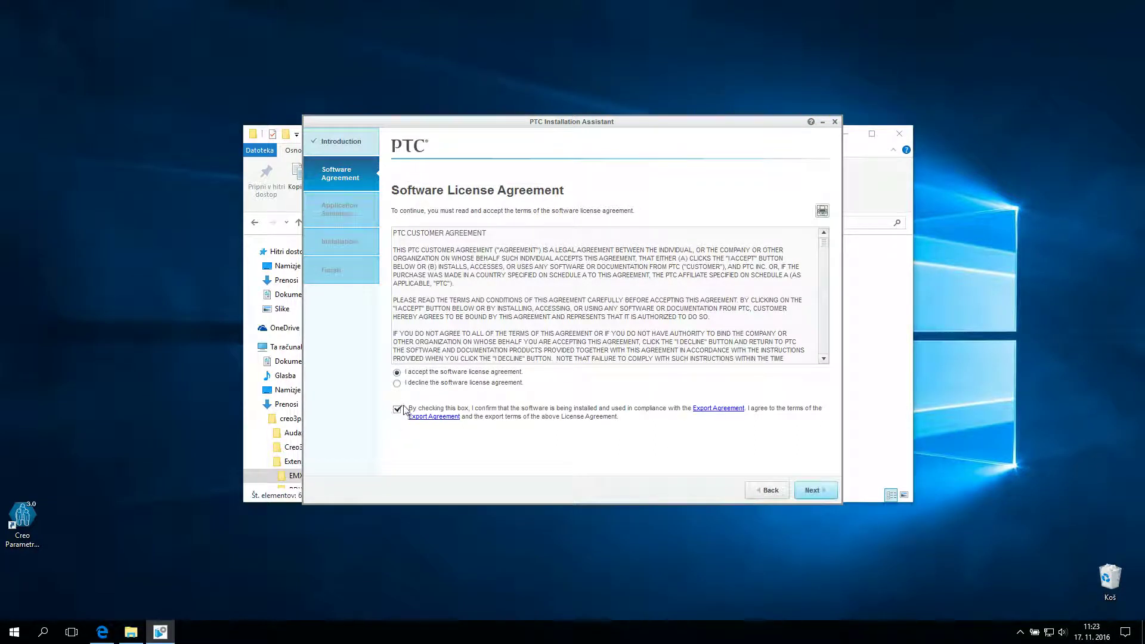
click(811, 490)
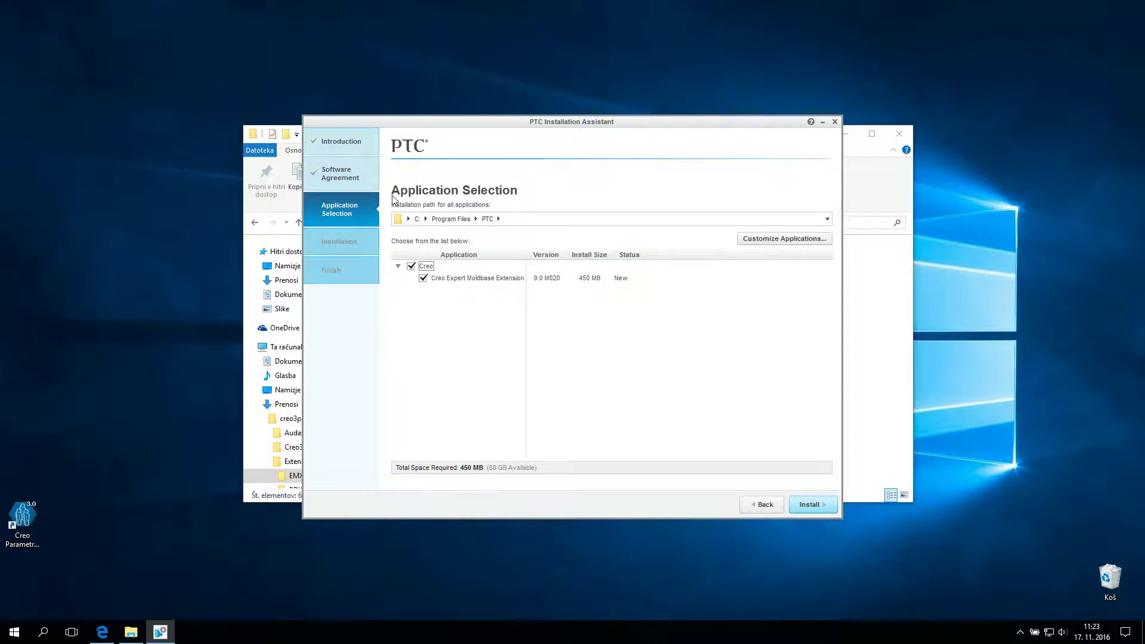
Step: Set the installation path to C:\PTC, install Creo Expert Moldbase Extension, and finish the installation assistant
click(481, 218)
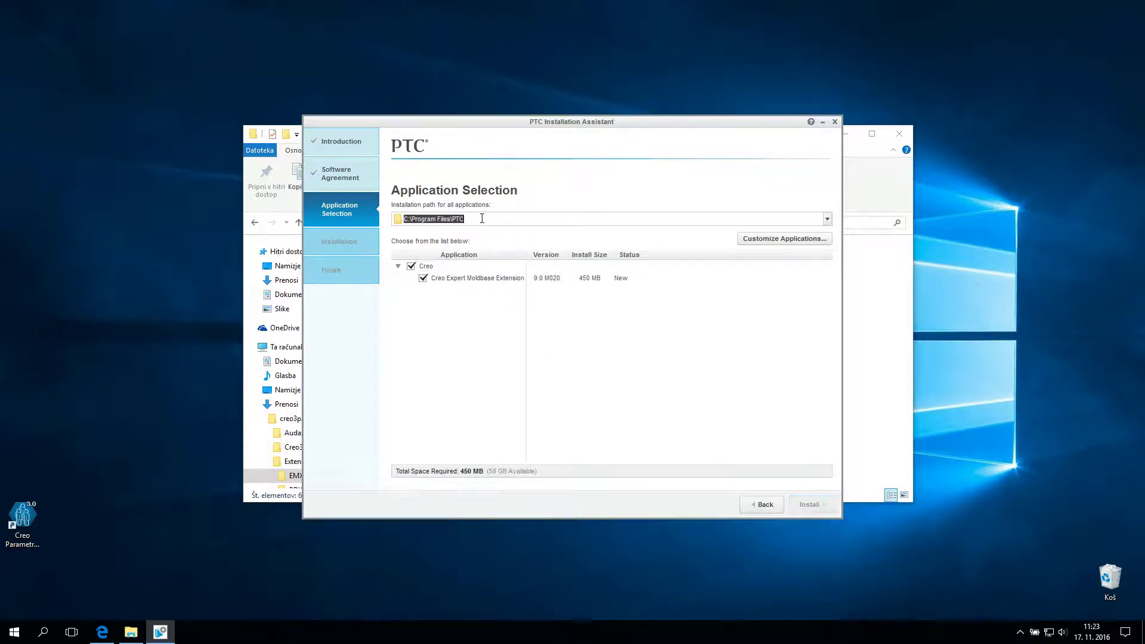
click(455, 218)
key(Tab)
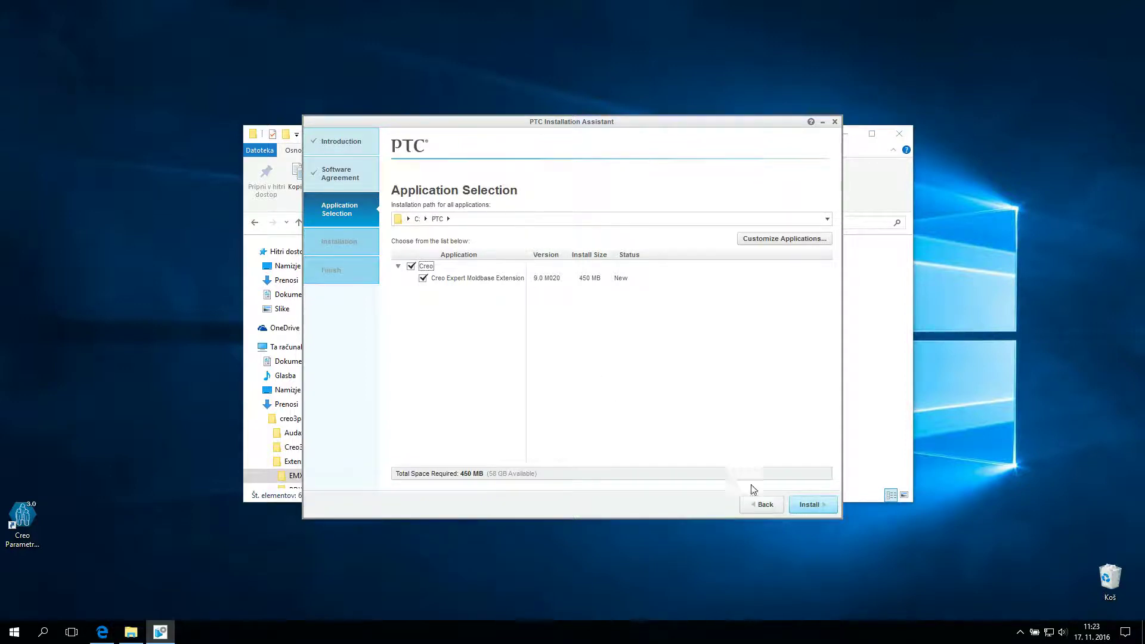
click(805, 504)
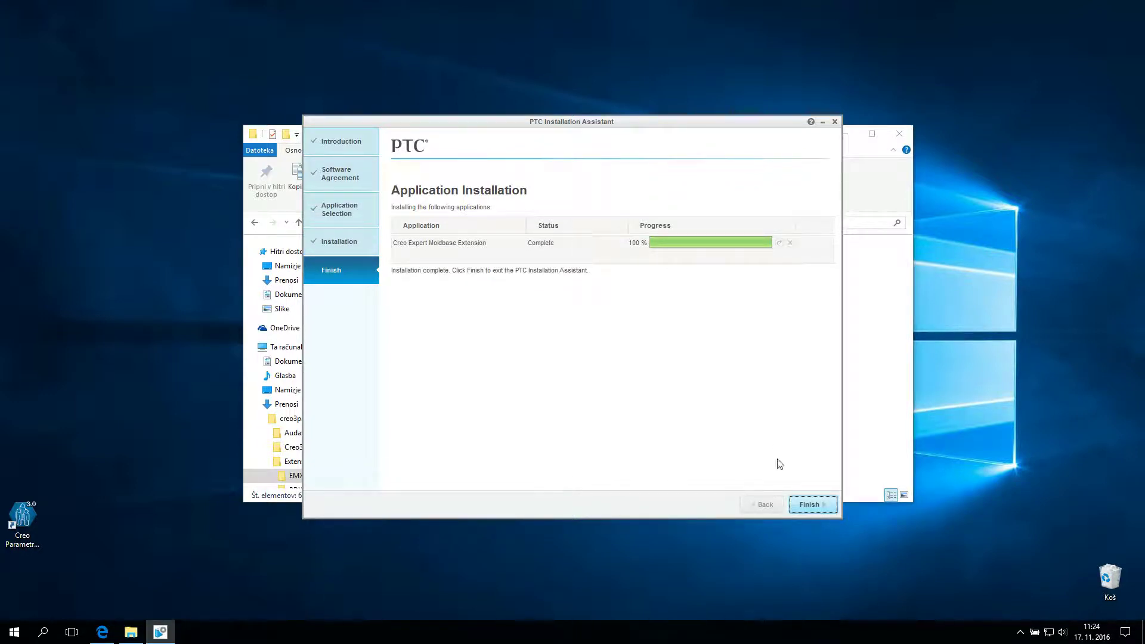
click(809, 505)
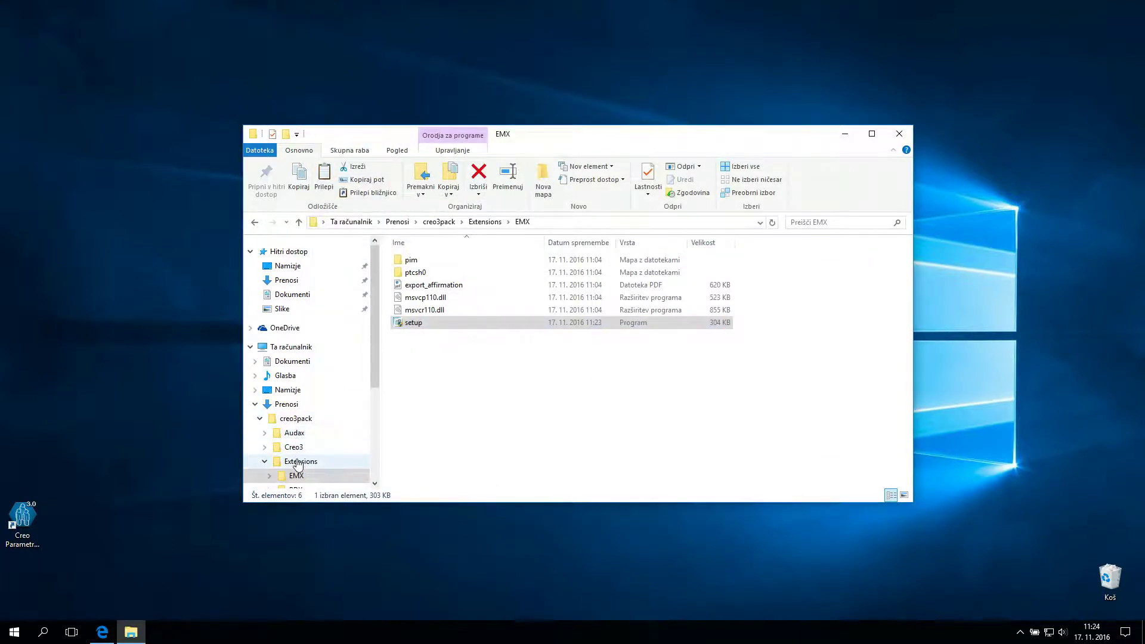
Step: Return to the Extensions folder and launch setup from its PDX subfolder
click(300, 462)
click(441, 276)
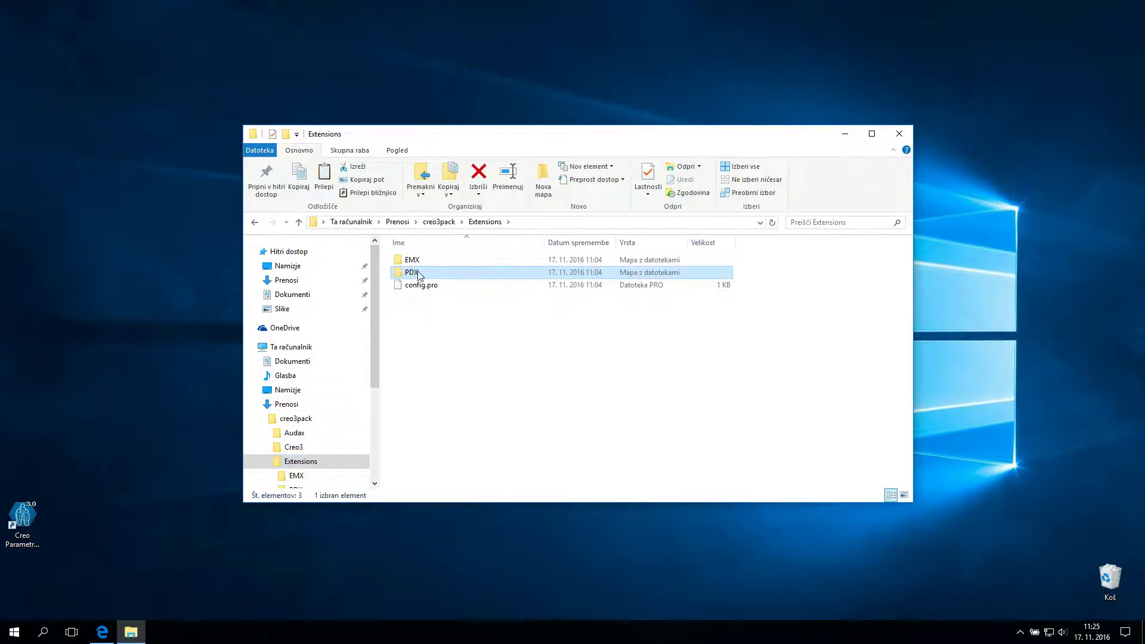
double_click(418, 274)
click(414, 325)
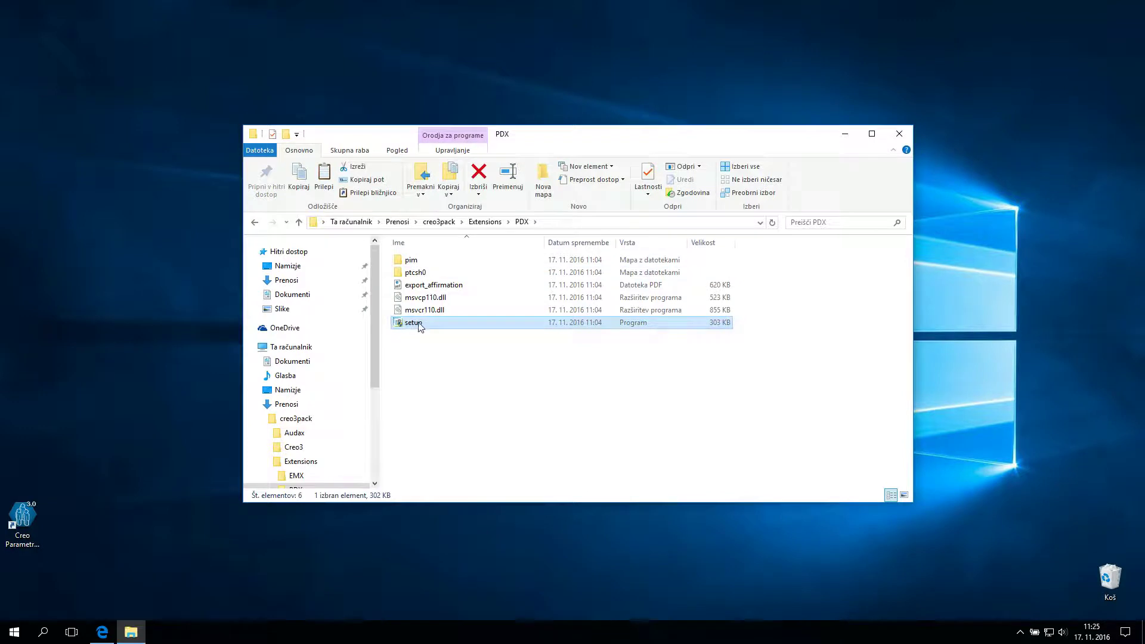
double_click(421, 324)
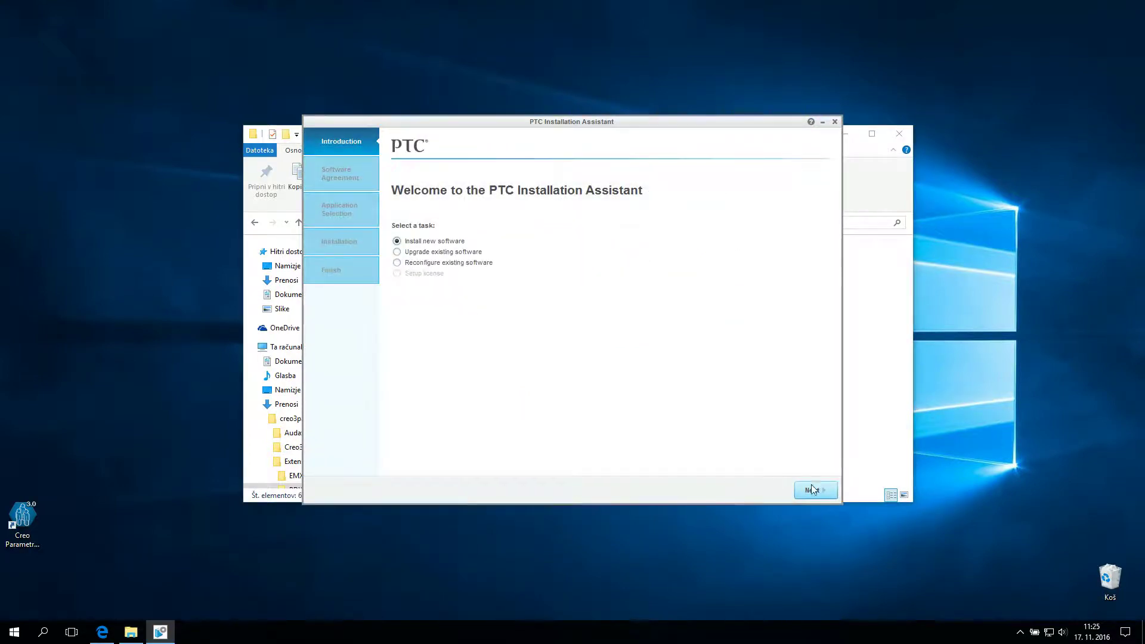
Step: Choose to install new software, accept the PDX software license and export agreements, and continue to the application selection
click(811, 490)
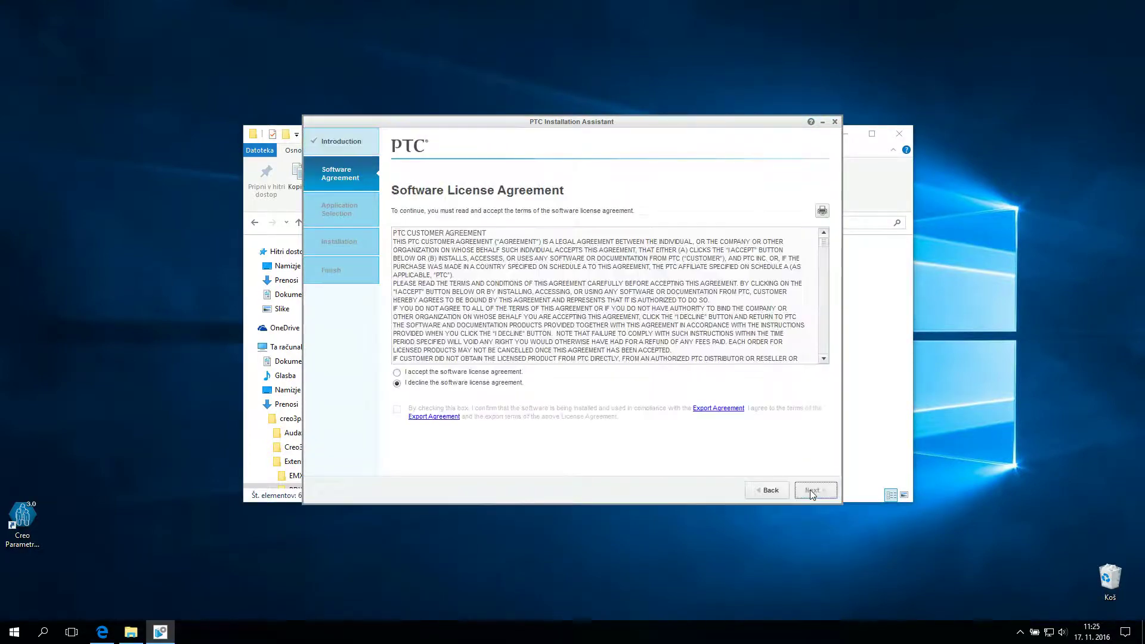
click(411, 374)
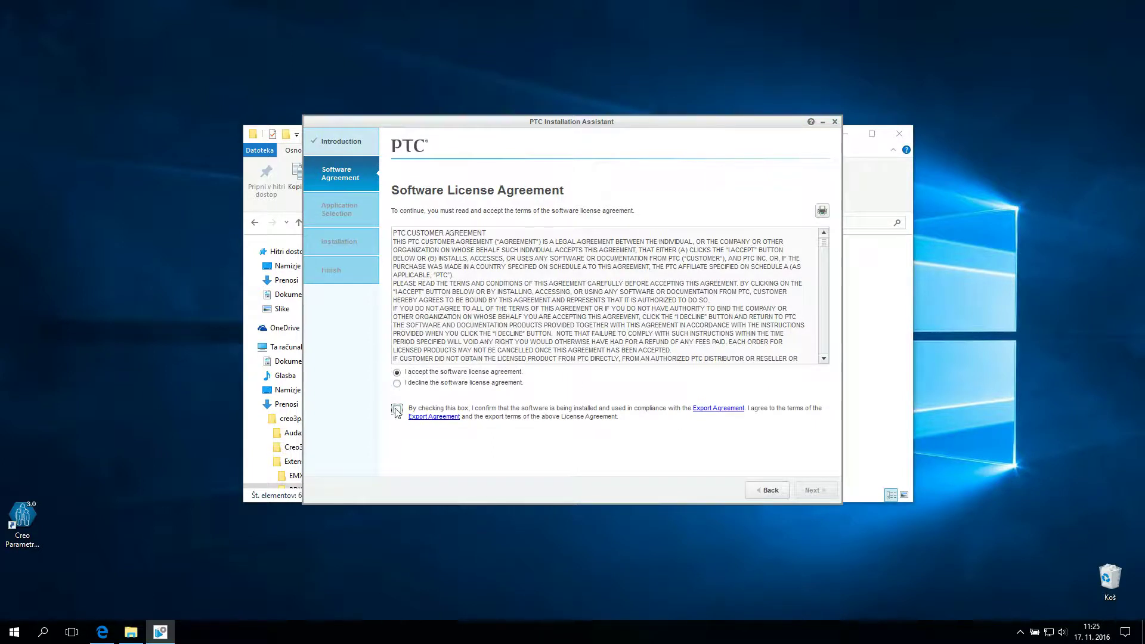
click(397, 410)
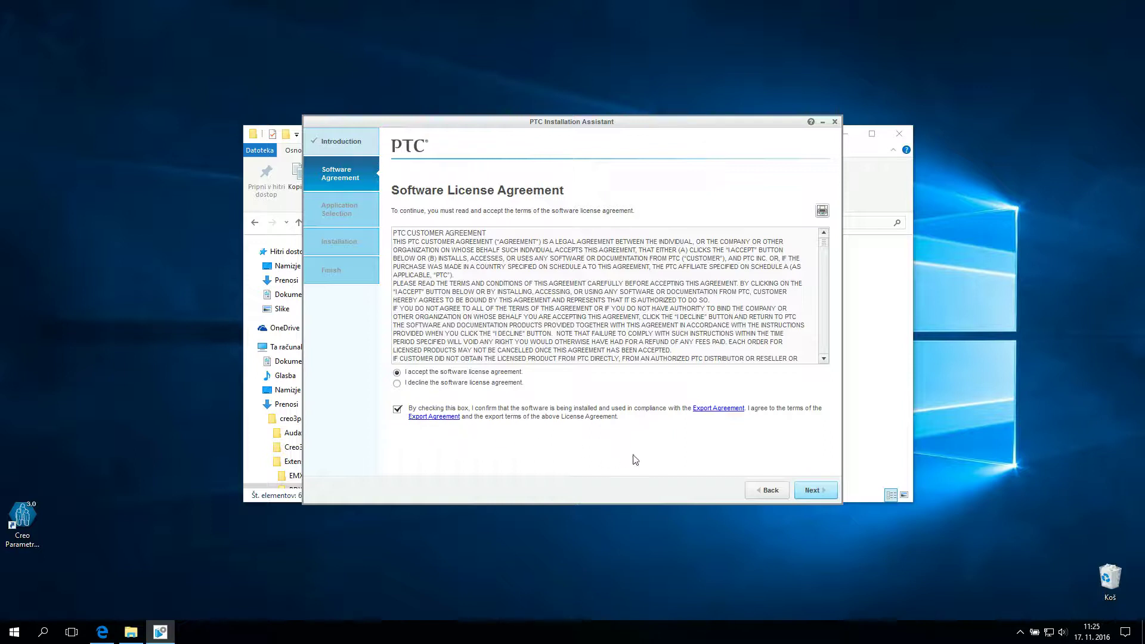
click(817, 489)
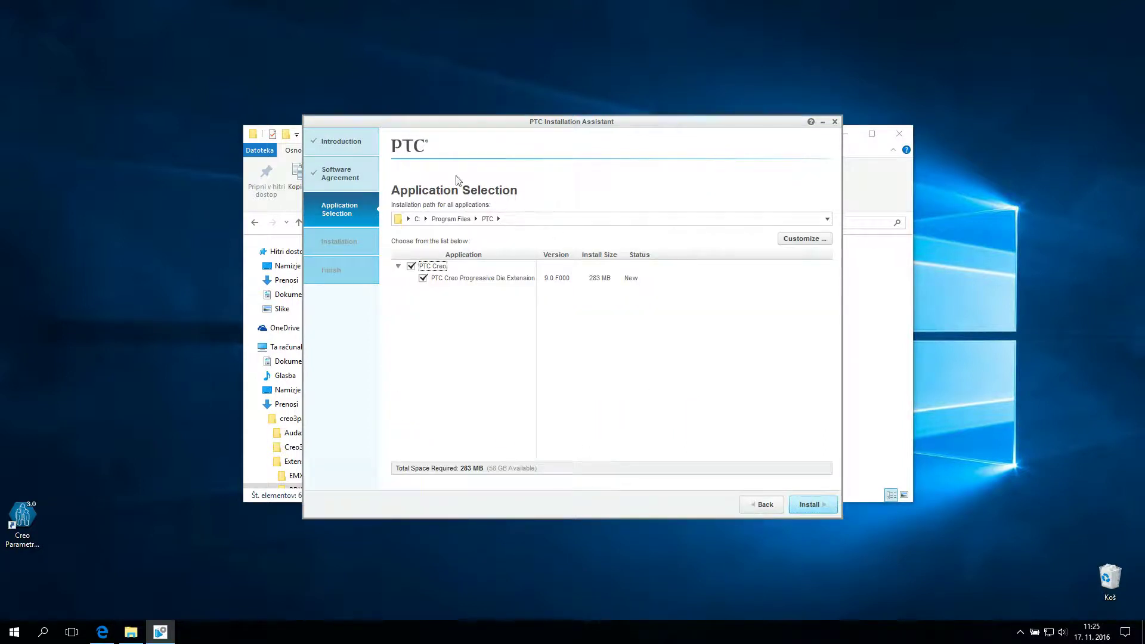
Step: Set the installation path to C:\PTC, install PTC Creo Progressive Die Extension, and finish the installation assistant
click(515, 221)
click(451, 219)
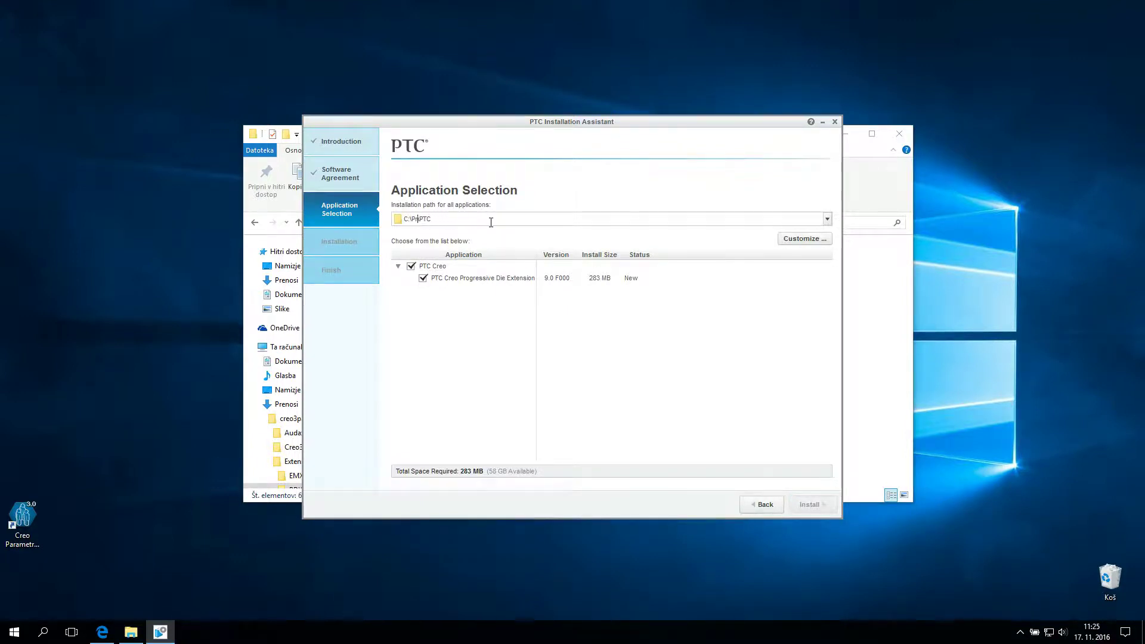
key(Tab)
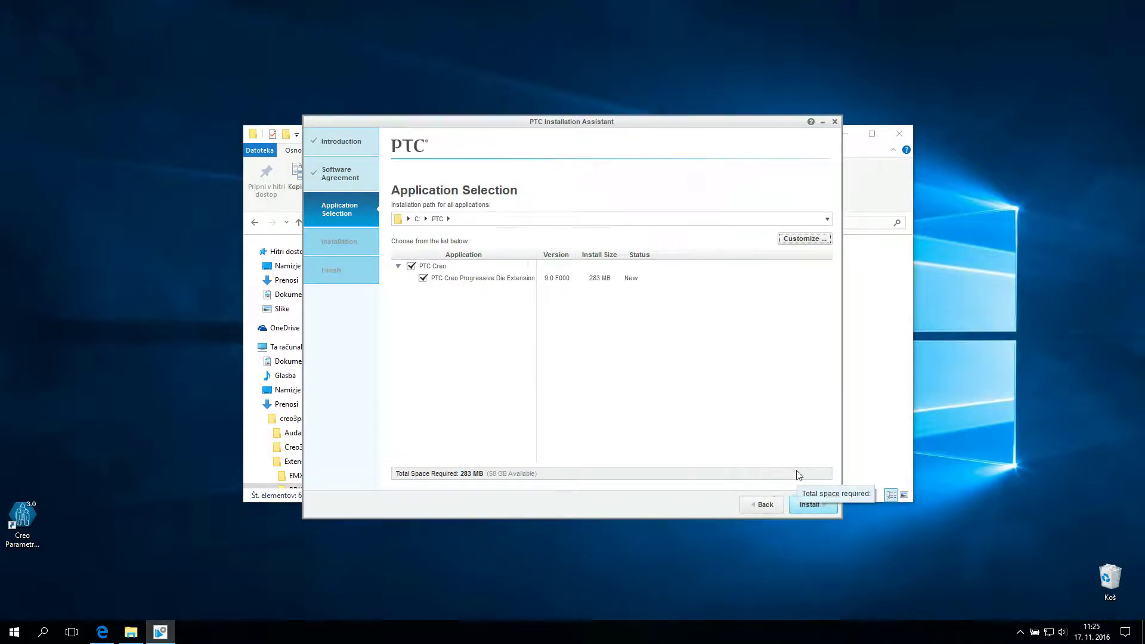
click(811, 504)
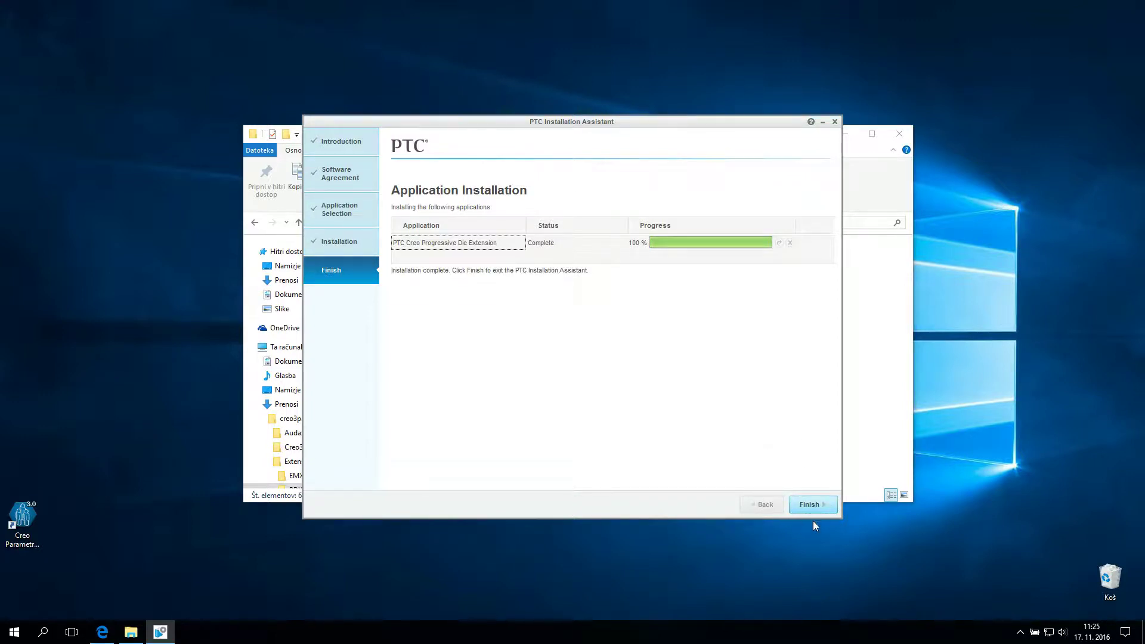
click(808, 499)
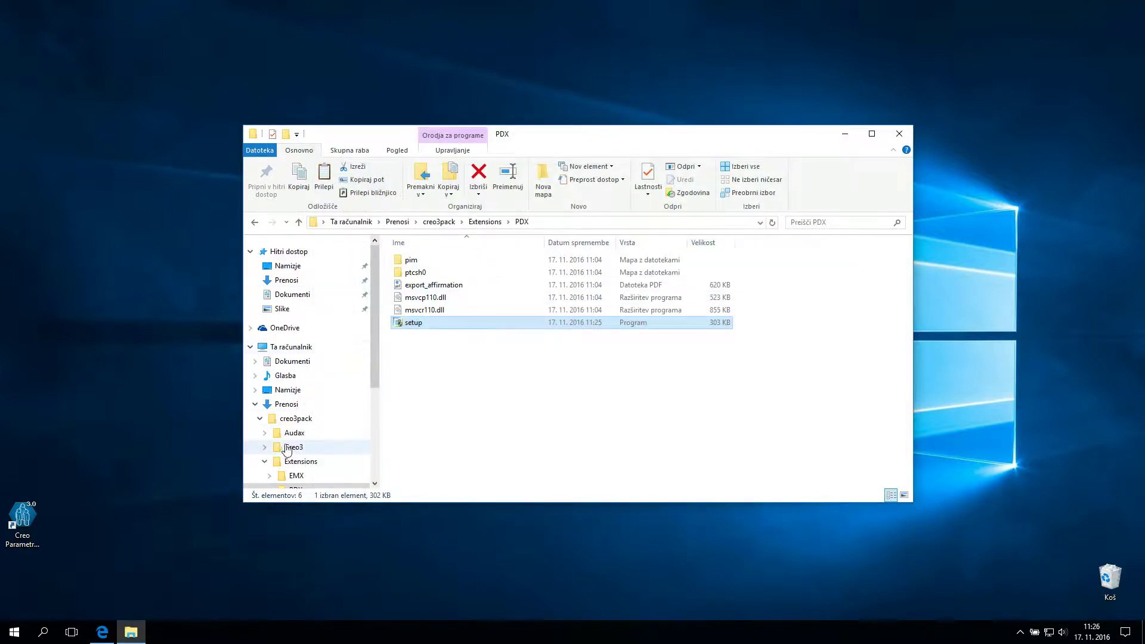
Step: Copy config.pro from the Extensions folder of creo3pack into C:\PTC\Uporabnik
click(298, 461)
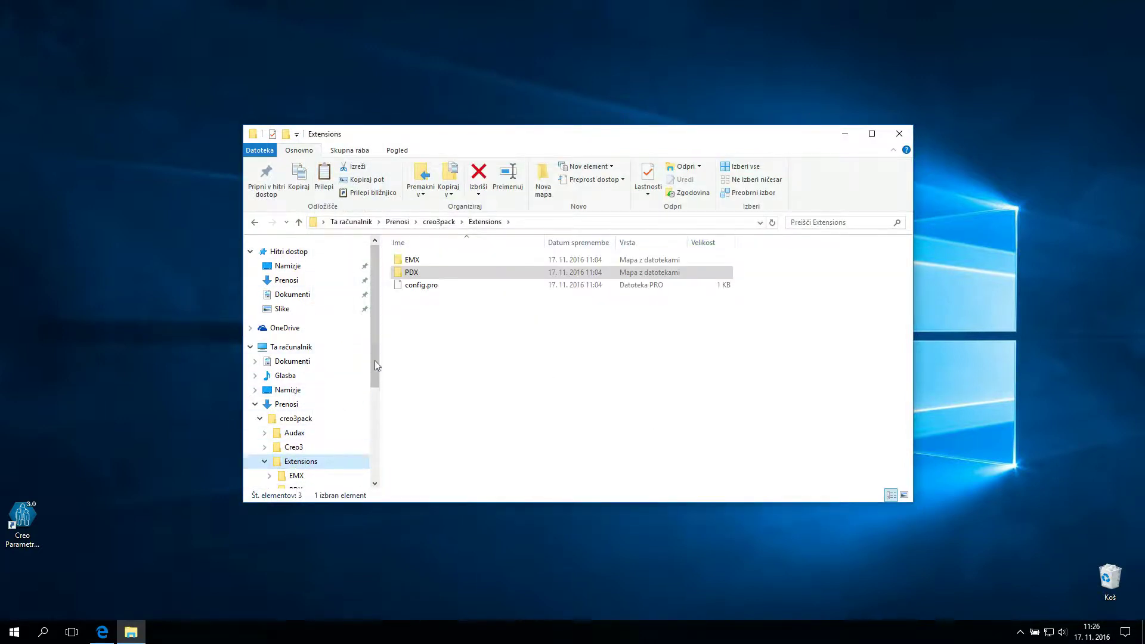
click(454, 287)
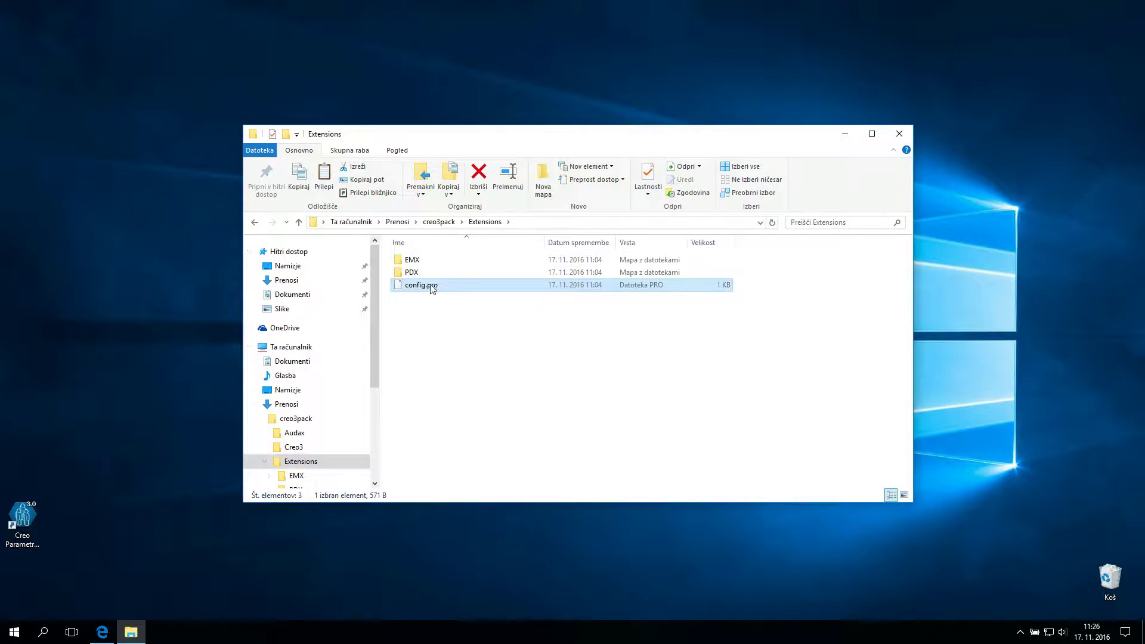
right_click(433, 286)
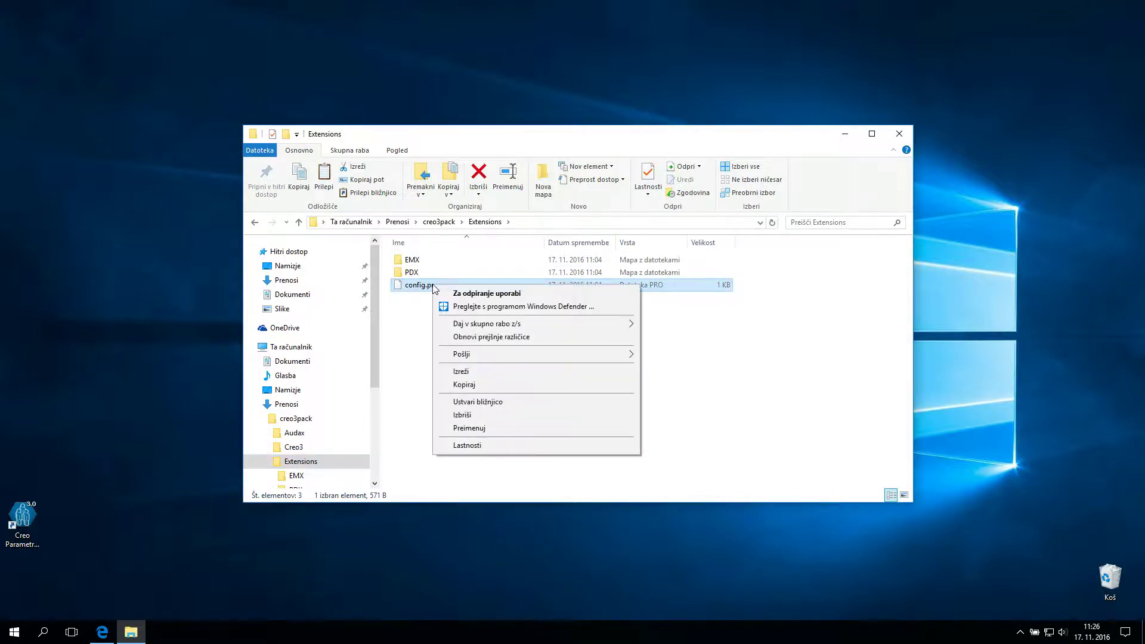
click(472, 387)
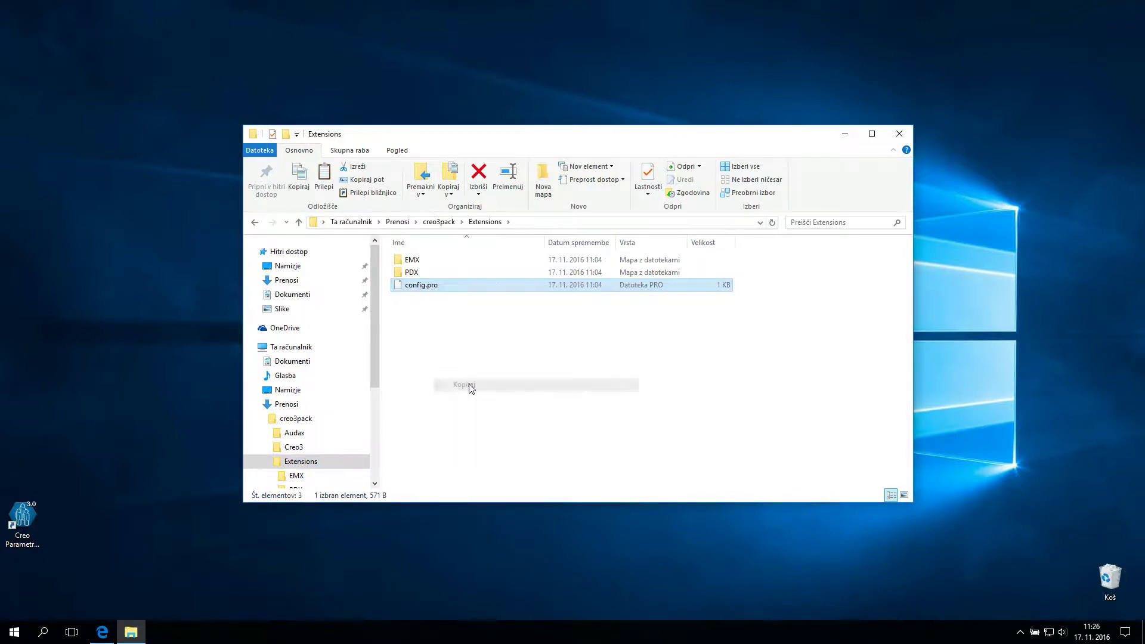
drag(375, 362, 373, 453)
click(301, 428)
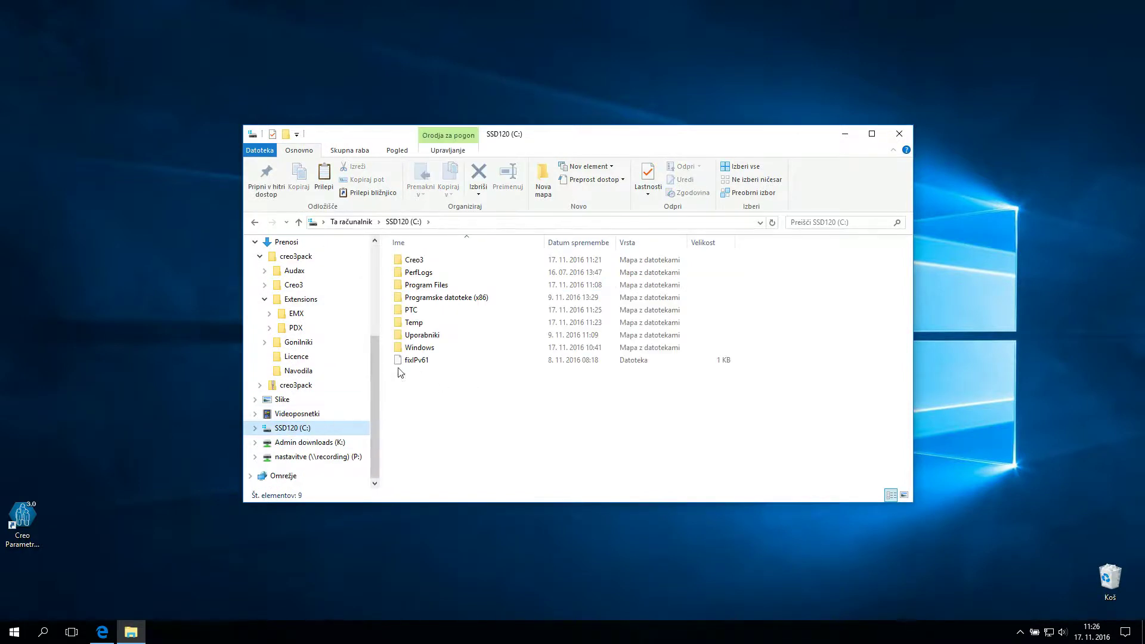
click(412, 315)
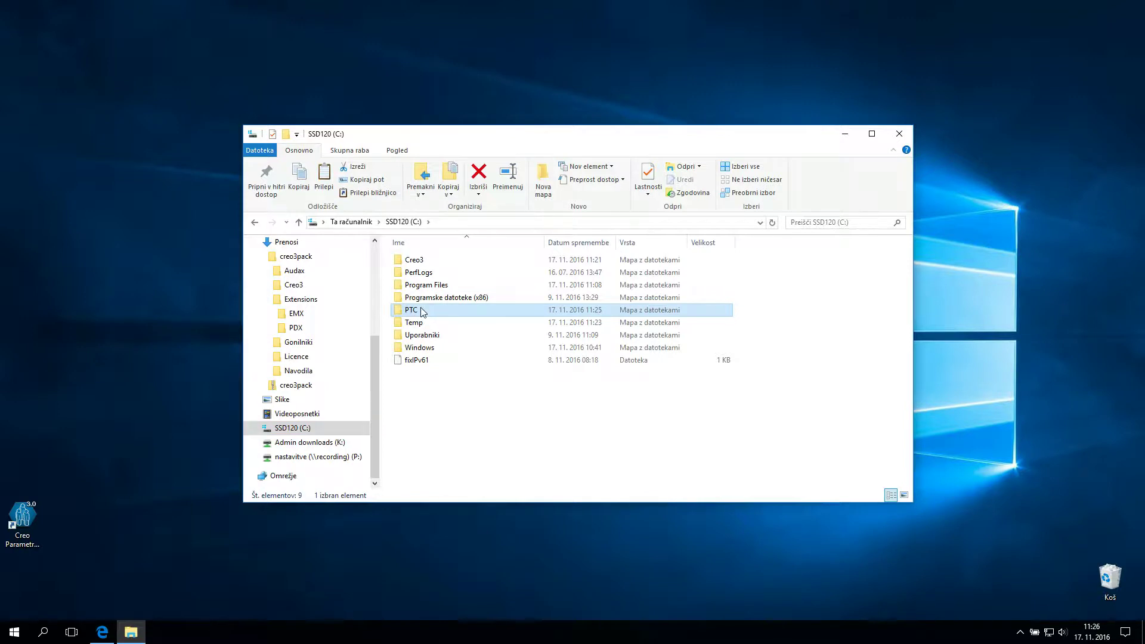
double_click(423, 311)
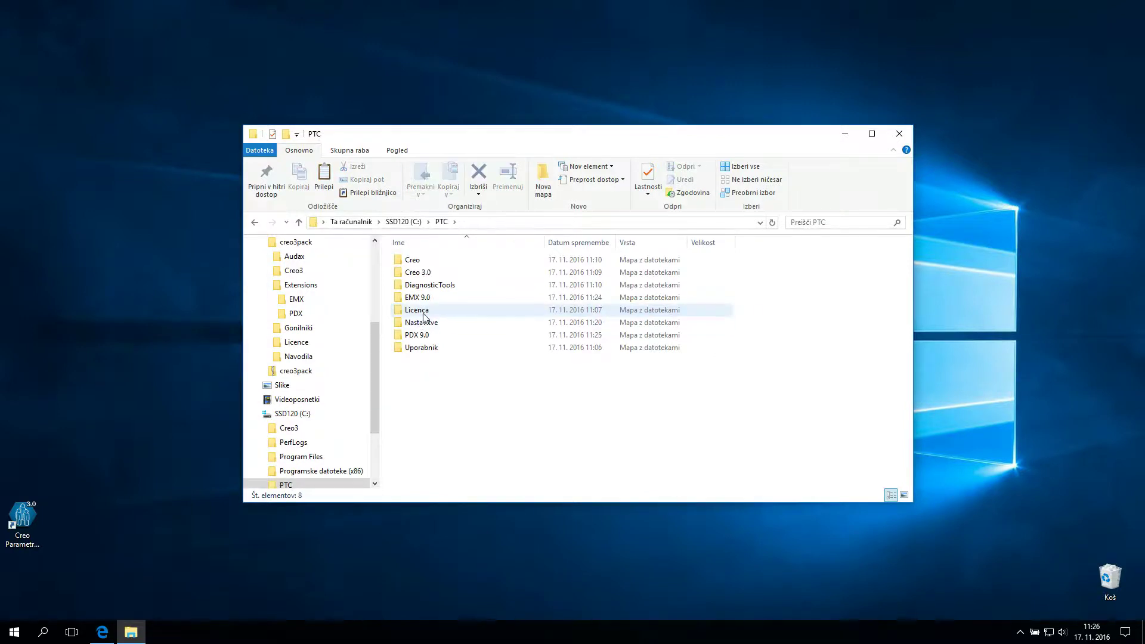
click(424, 347)
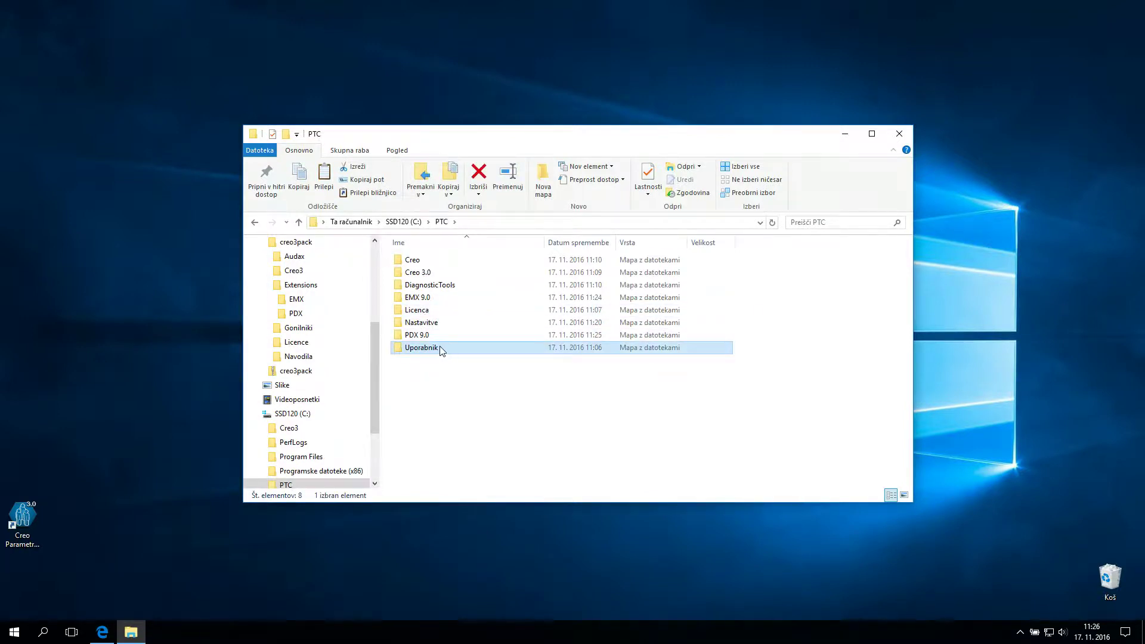
double_click(424, 347)
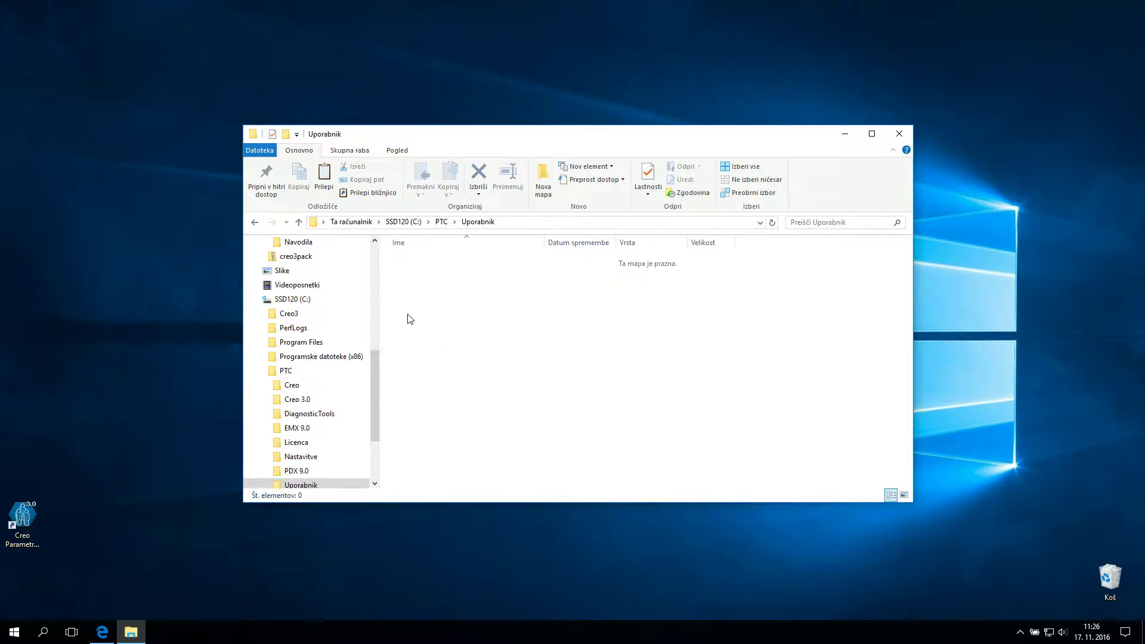
right_click(440, 282)
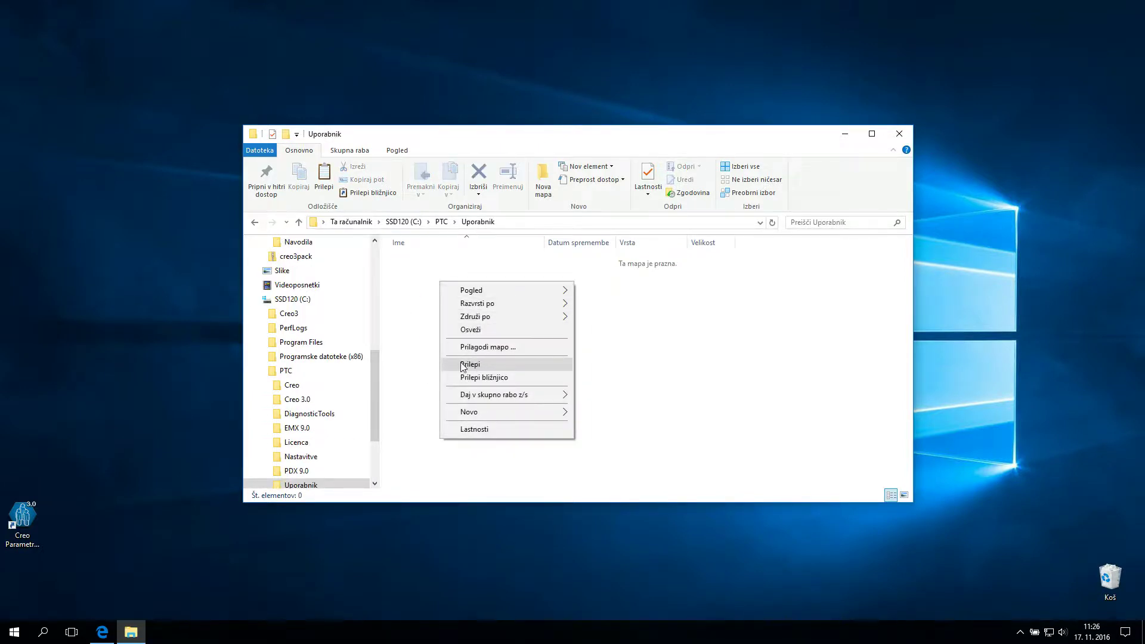
click(486, 364)
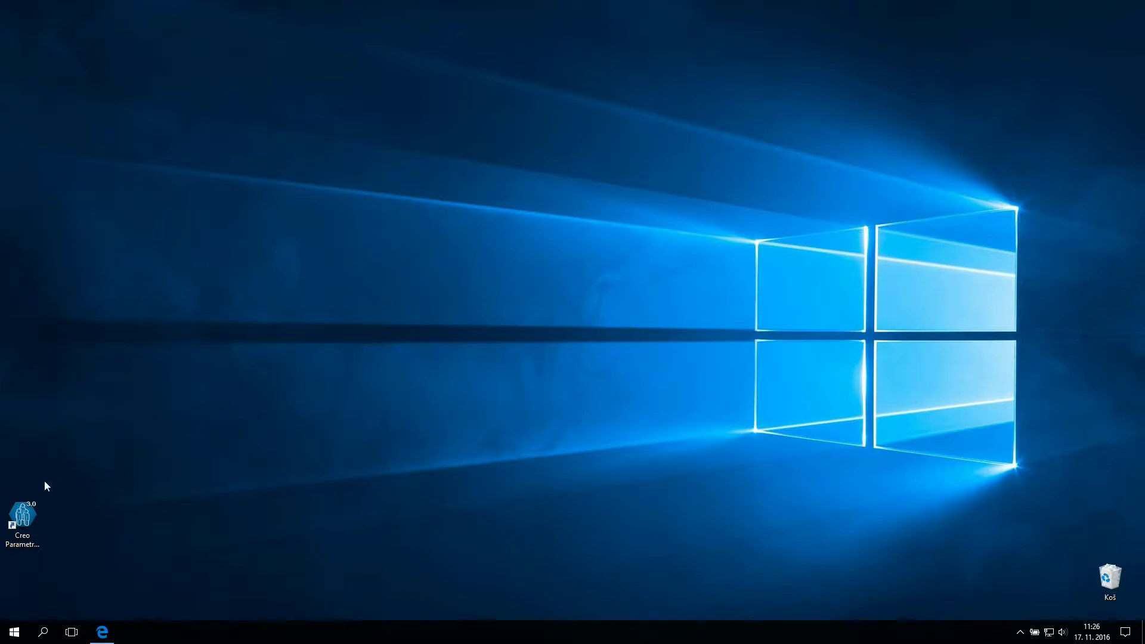
Step: Launch Creo Parametric 3.0 64bit from the desktop and allow its components through the Windows firewall on domain networks
click(21, 550)
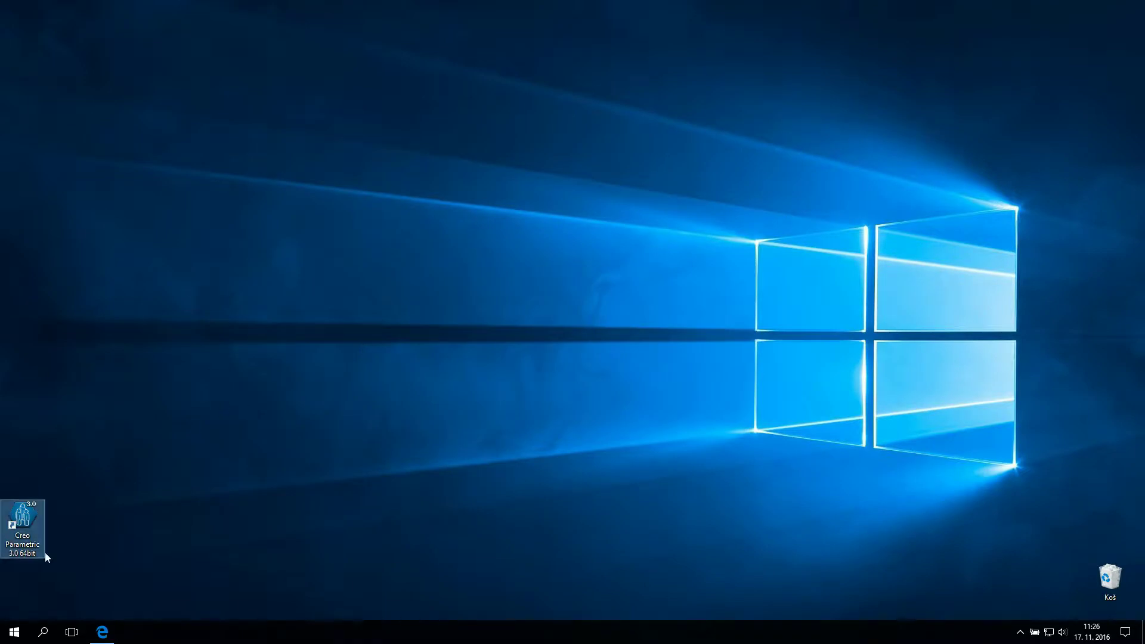
double_click(29, 524)
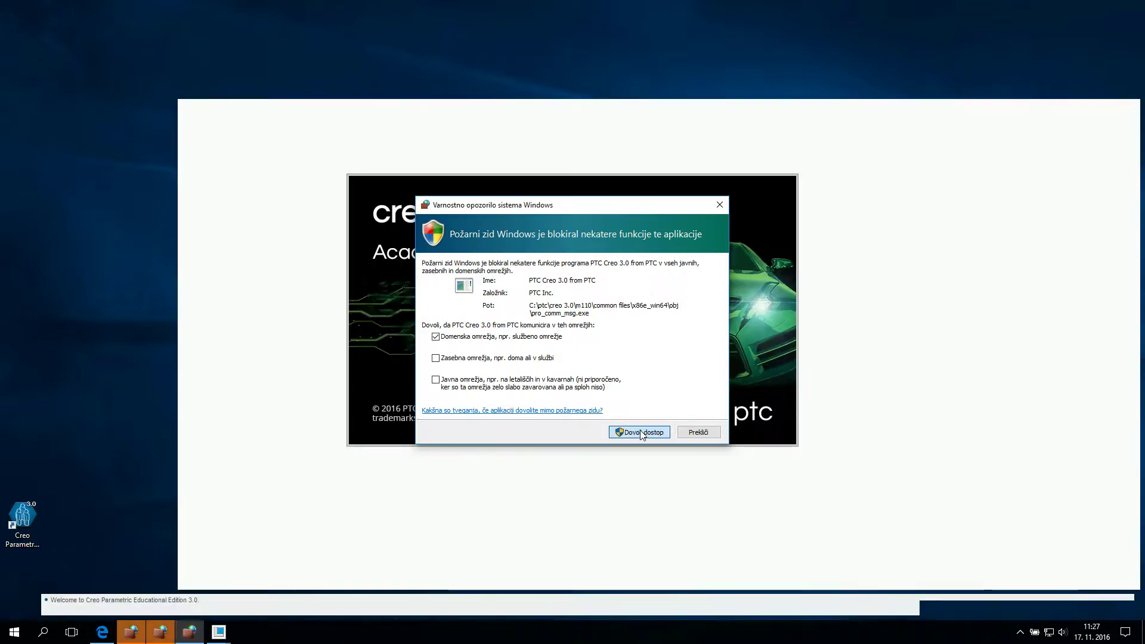
click(642, 433)
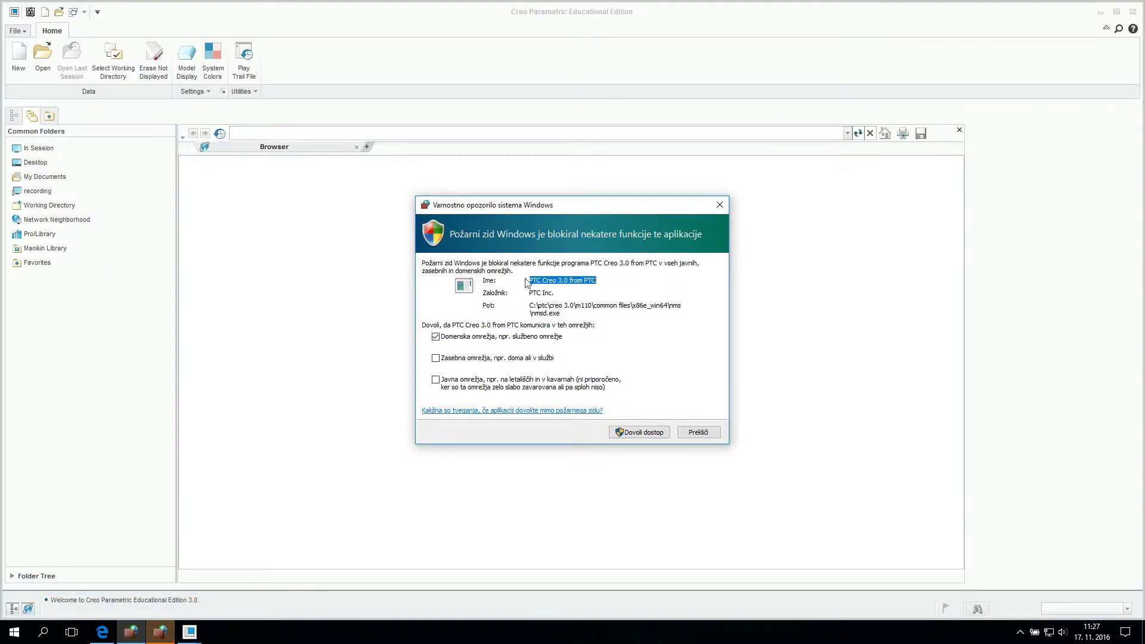
click(639, 431)
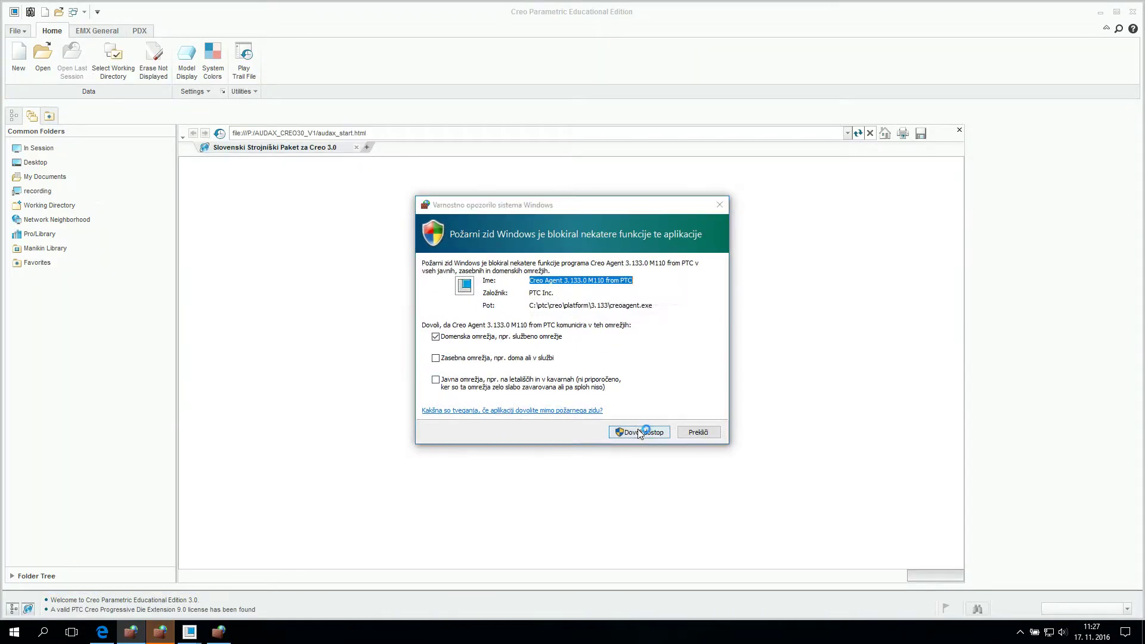
click(639, 431)
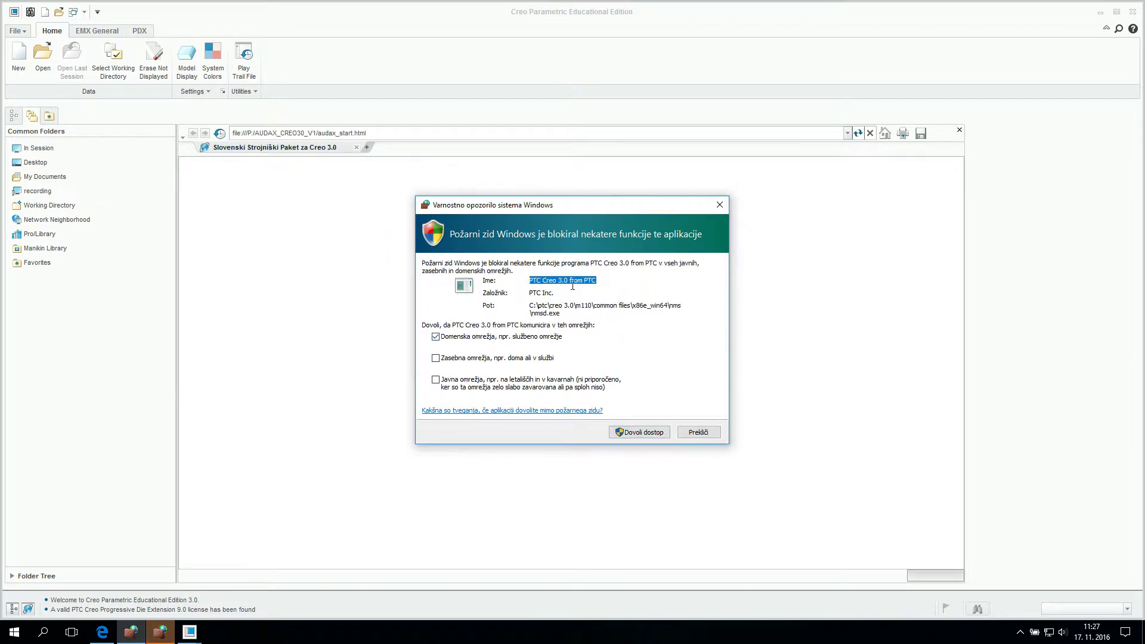
click(634, 432)
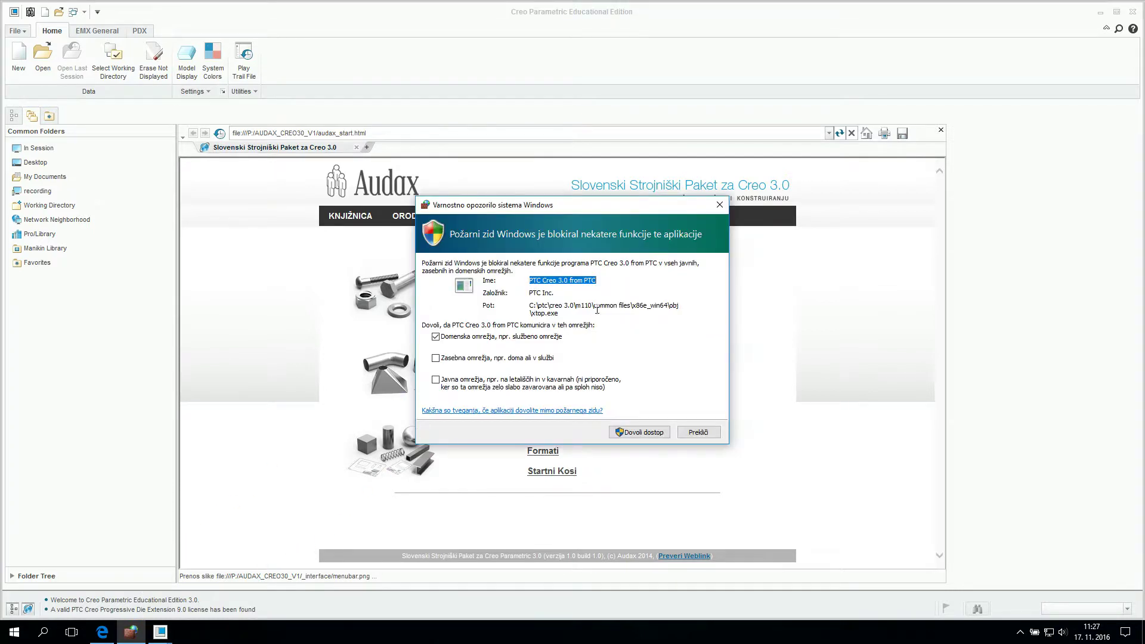
click(633, 435)
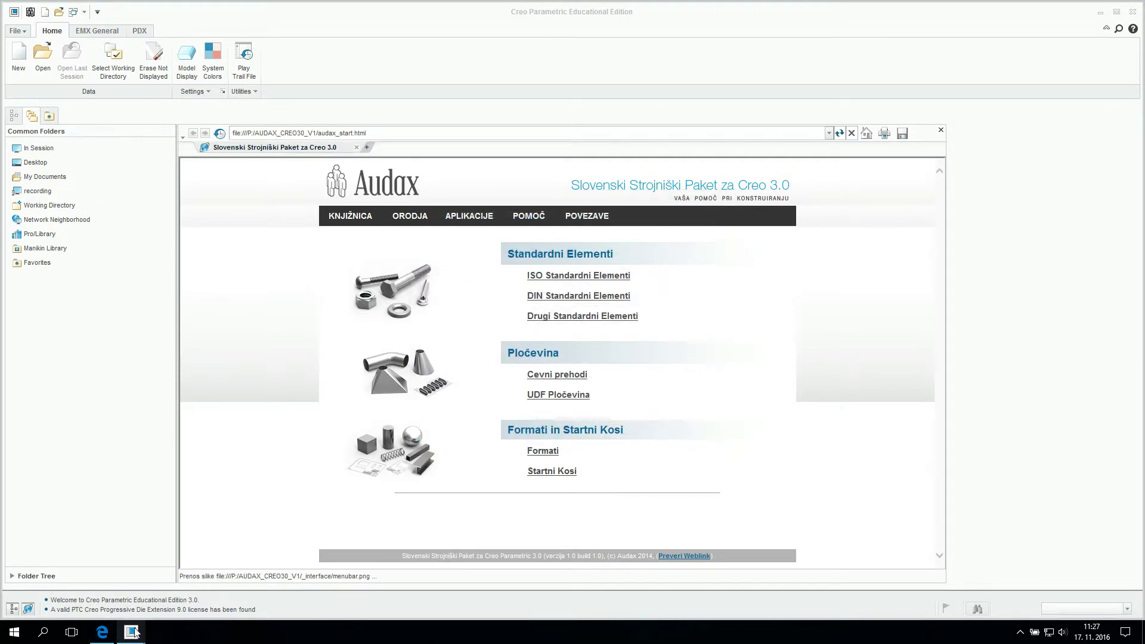
Step: Check the EMX General and PDX extension commands in Creo Parametric and return to the Home commands
click(96, 31)
click(140, 31)
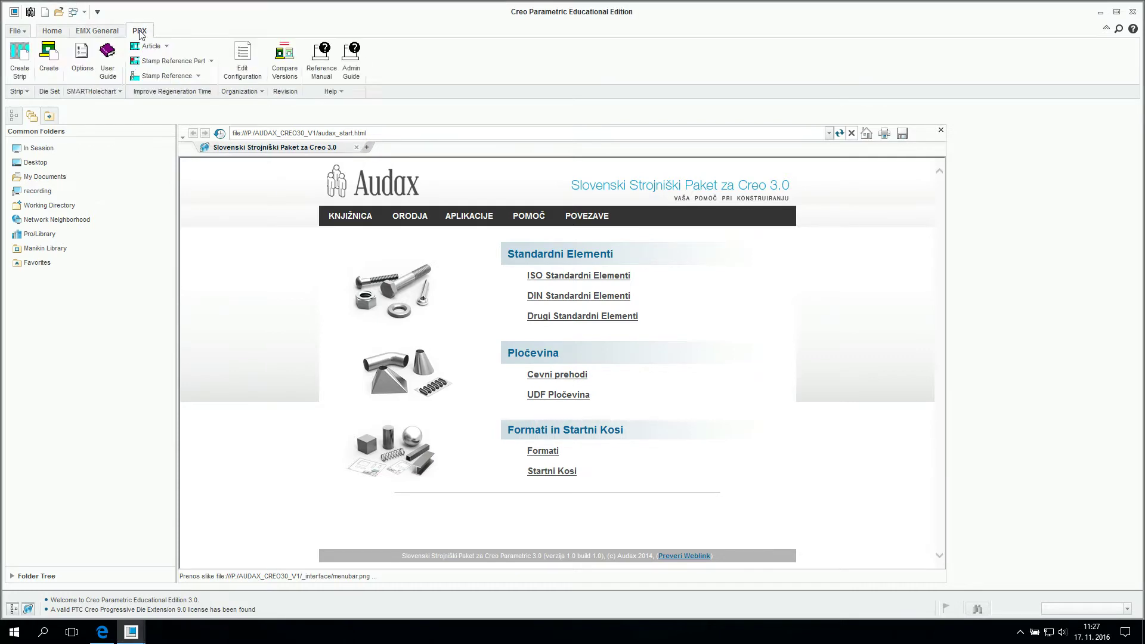
click(57, 33)
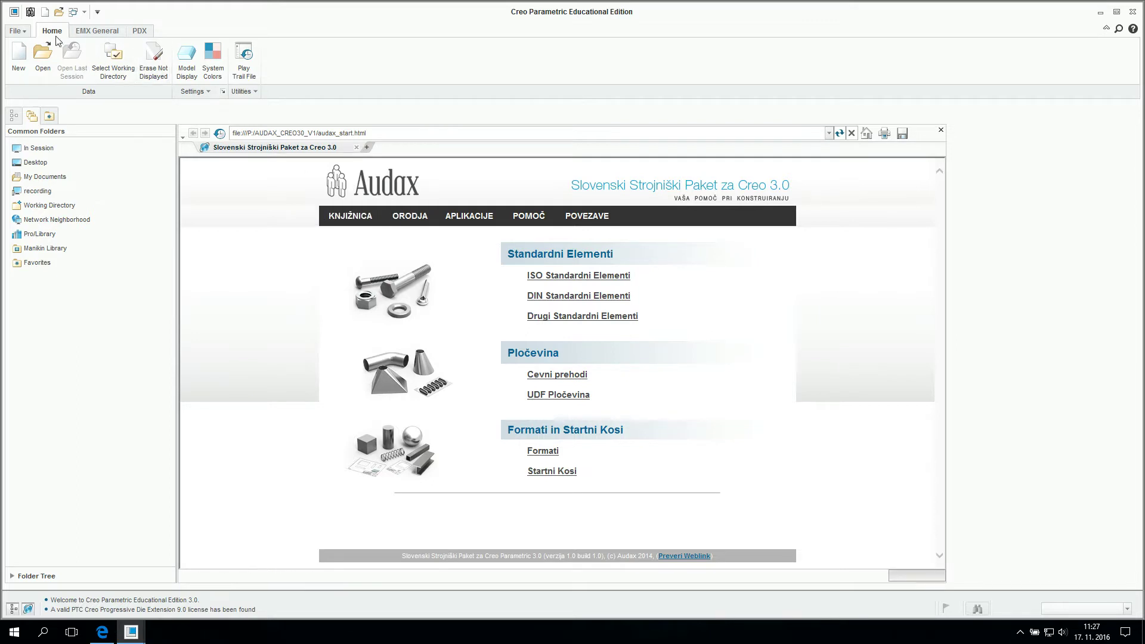
Step: Display Creo Parametric's system information to check the license details, and close the report
click(18, 31)
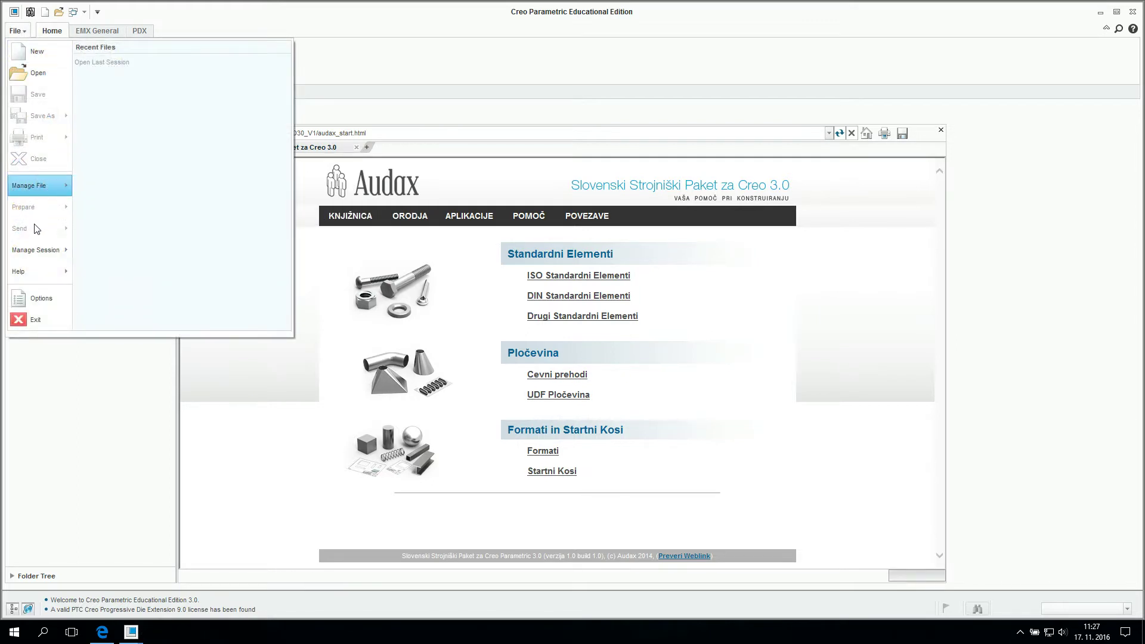
mouse_move(35, 270)
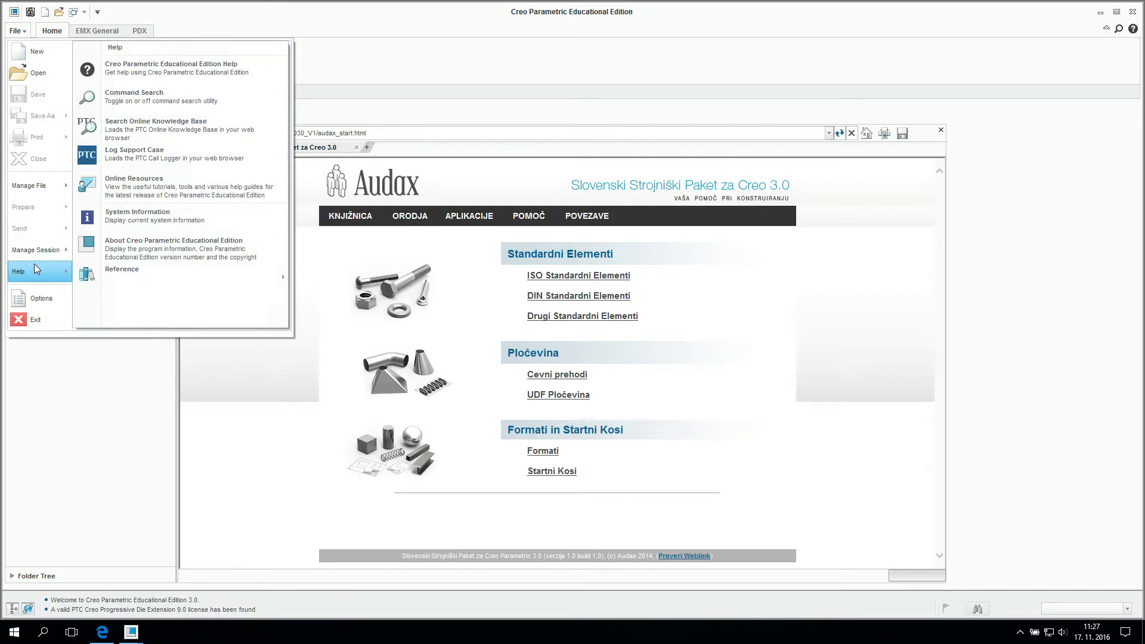
click(130, 225)
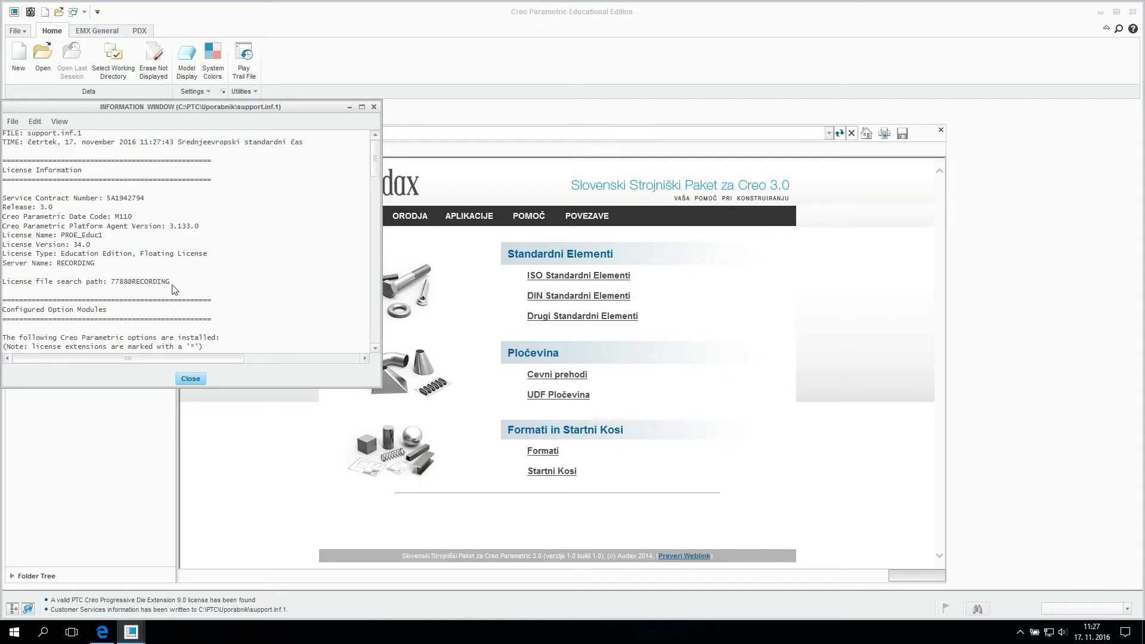
click(190, 380)
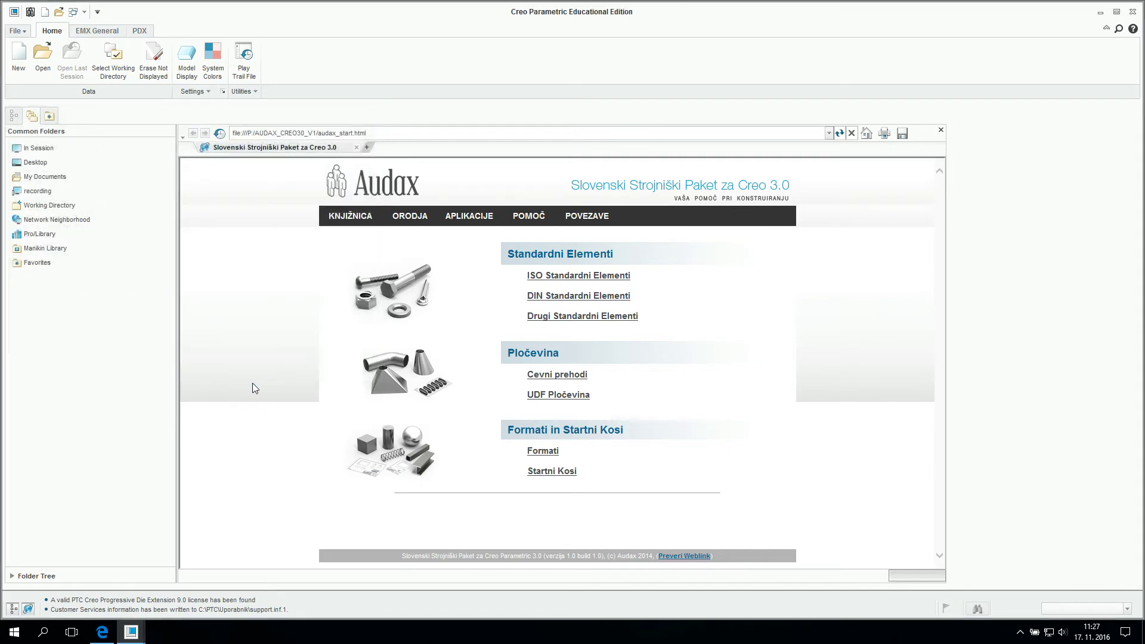